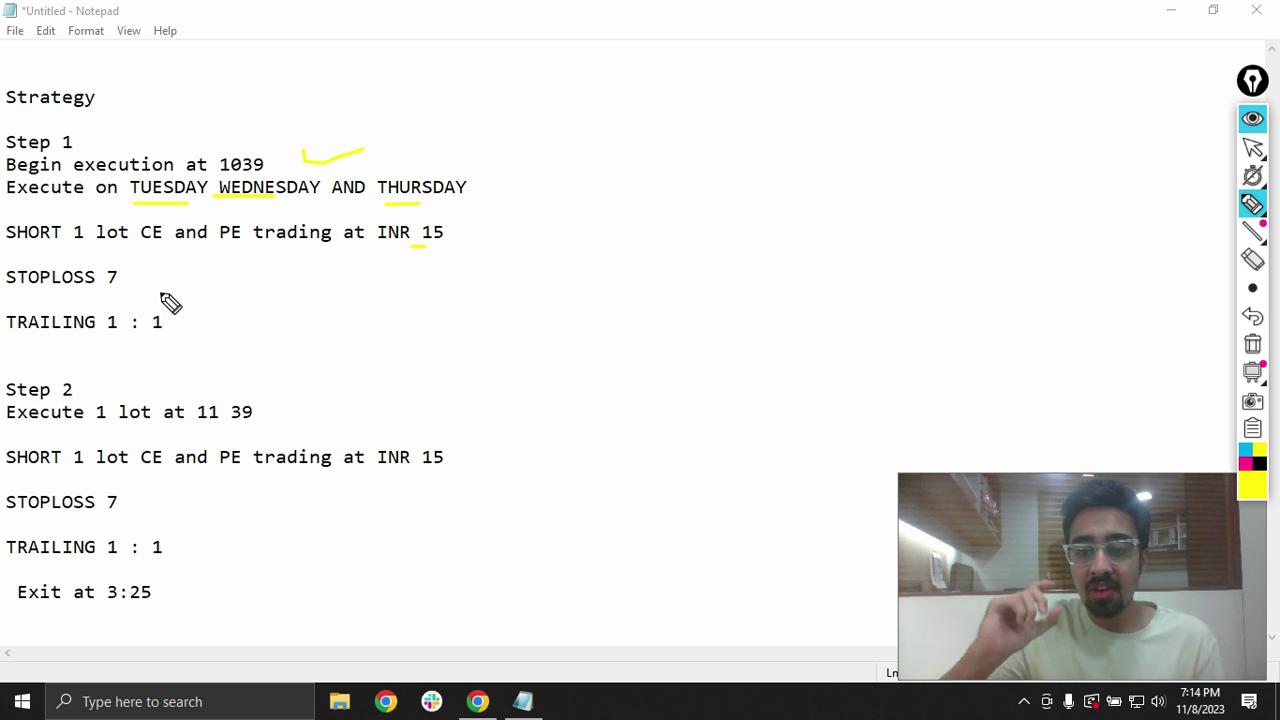
# Step: Underline the stoploss and INR 15 in yellow, draw connecting lines, and handwrite 22 and 10 beside the strategy notes
pyautogui.moveTo(123, 287); pyautogui.dragTo(148, 288)
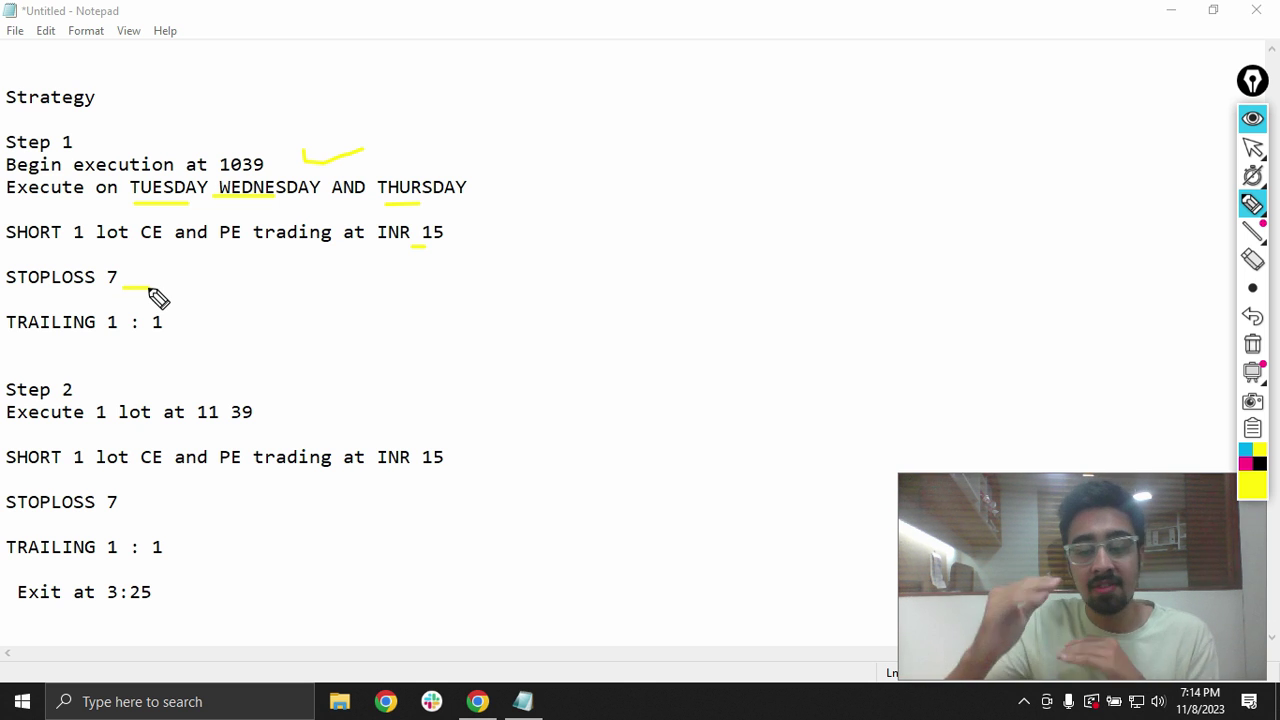
pyautogui.moveTo(418, 263)
pyautogui.mouseDown()
pyautogui.moveTo(474, 264)
pyautogui.moveTo(597, 145)
pyautogui.moveTo(702, 140)
pyautogui.mouseUp()
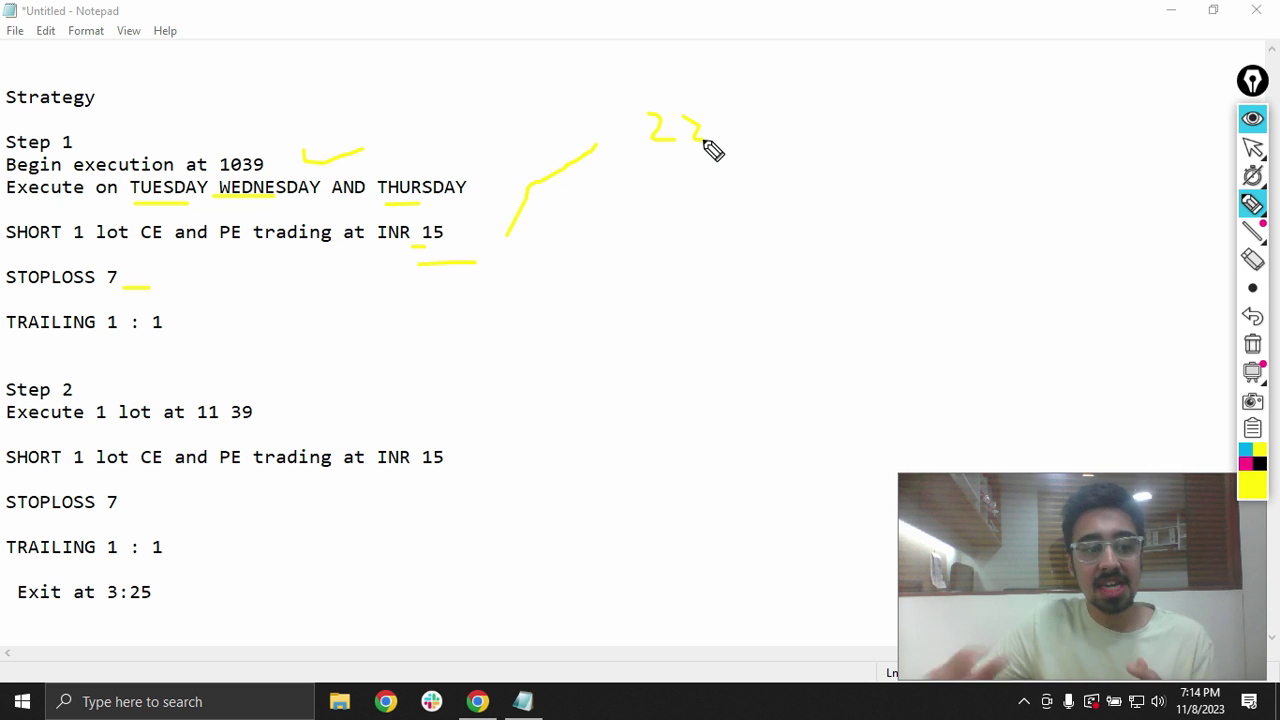
pyautogui.moveTo(624, 155); pyautogui.dragTo(642, 282)
pyautogui.moveTo(645, 332); pyautogui.dragTo(654, 344)
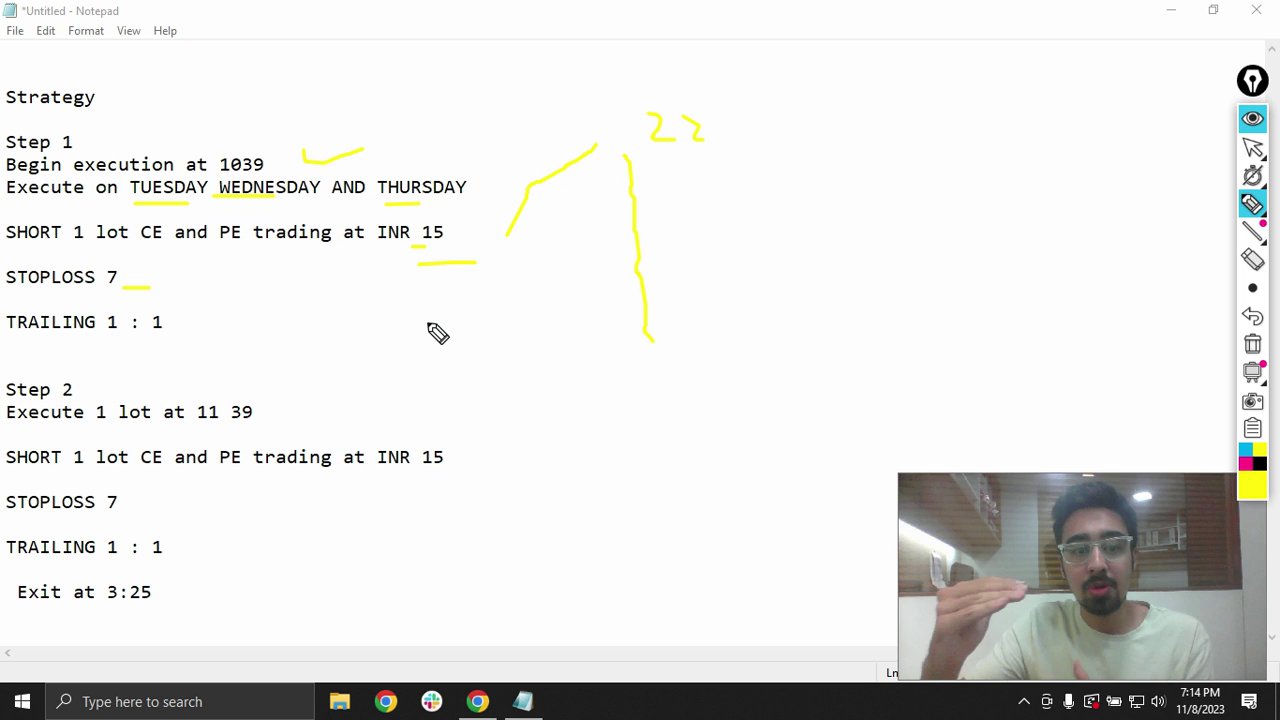
pyautogui.click(462, 296)
pyautogui.moveTo(491, 297)
pyautogui.mouseDown()
pyautogui.moveTo(505, 311)
pyautogui.moveTo(493, 298)
pyautogui.mouseUp()
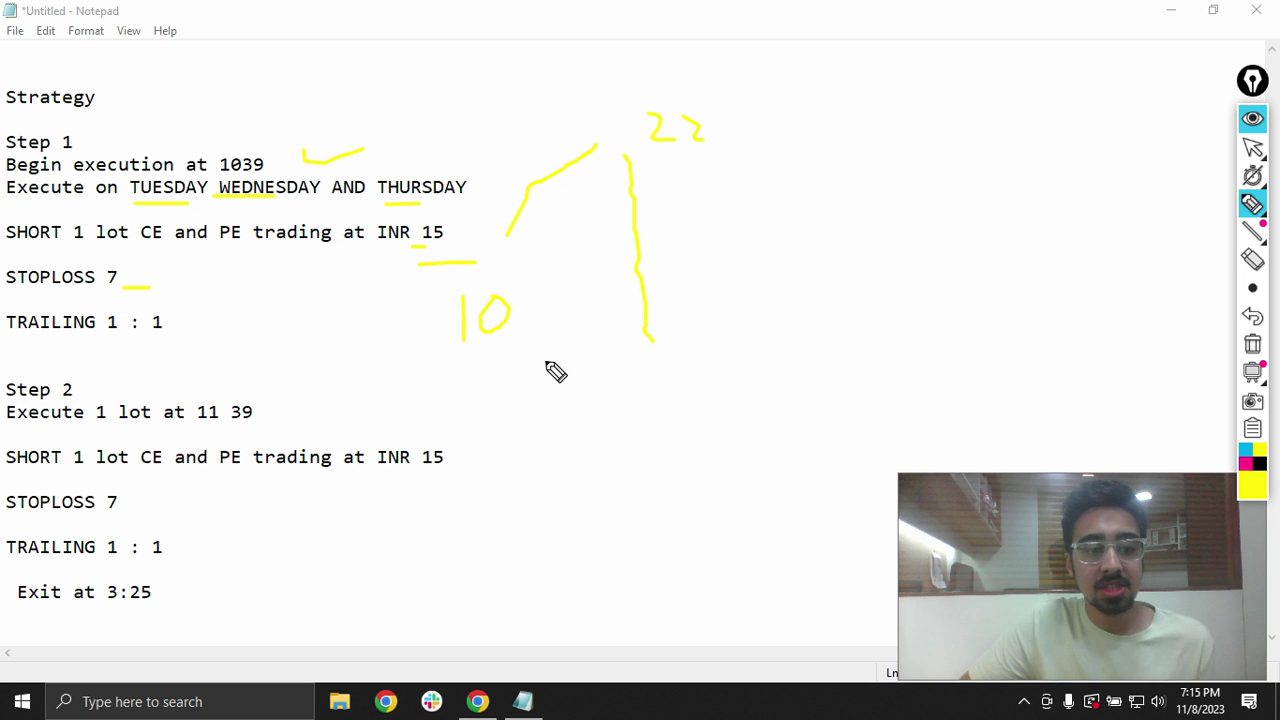
# Step: Clear all pen annotations, restore the normal cursor, and switch to Tradetron in Chrome
pyautogui.click(1252, 343)
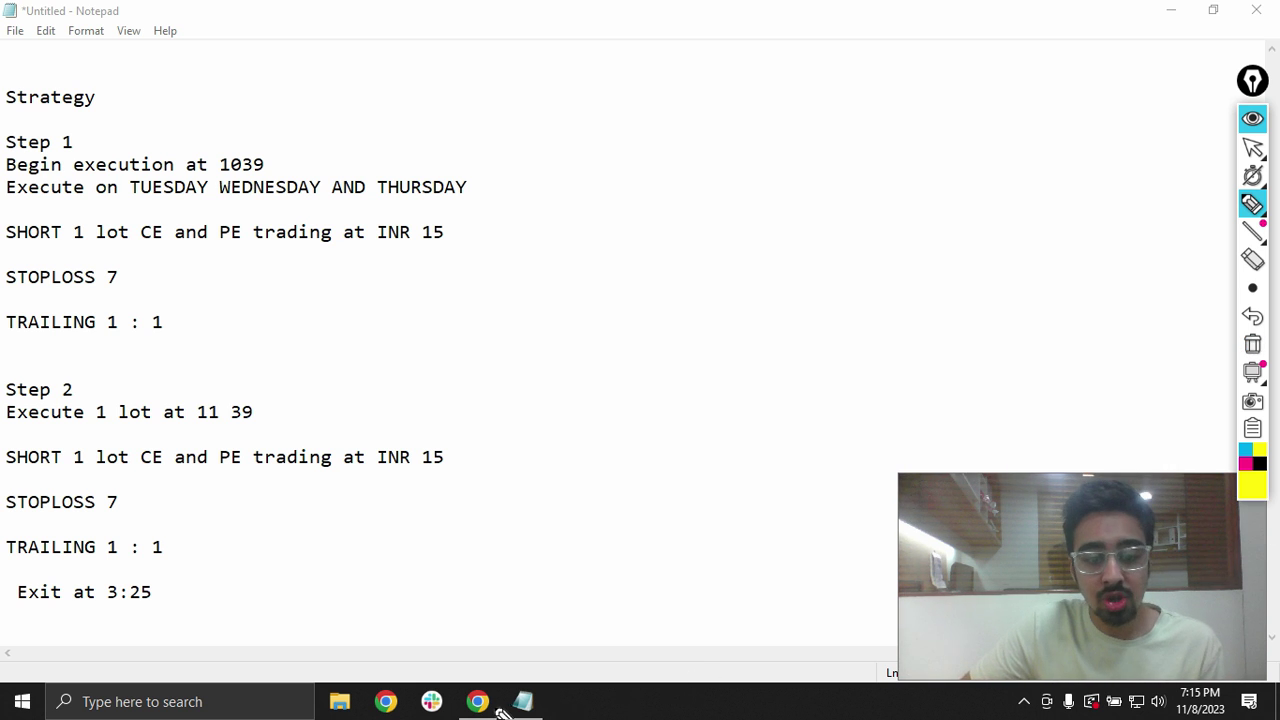
pyautogui.click(1252, 148)
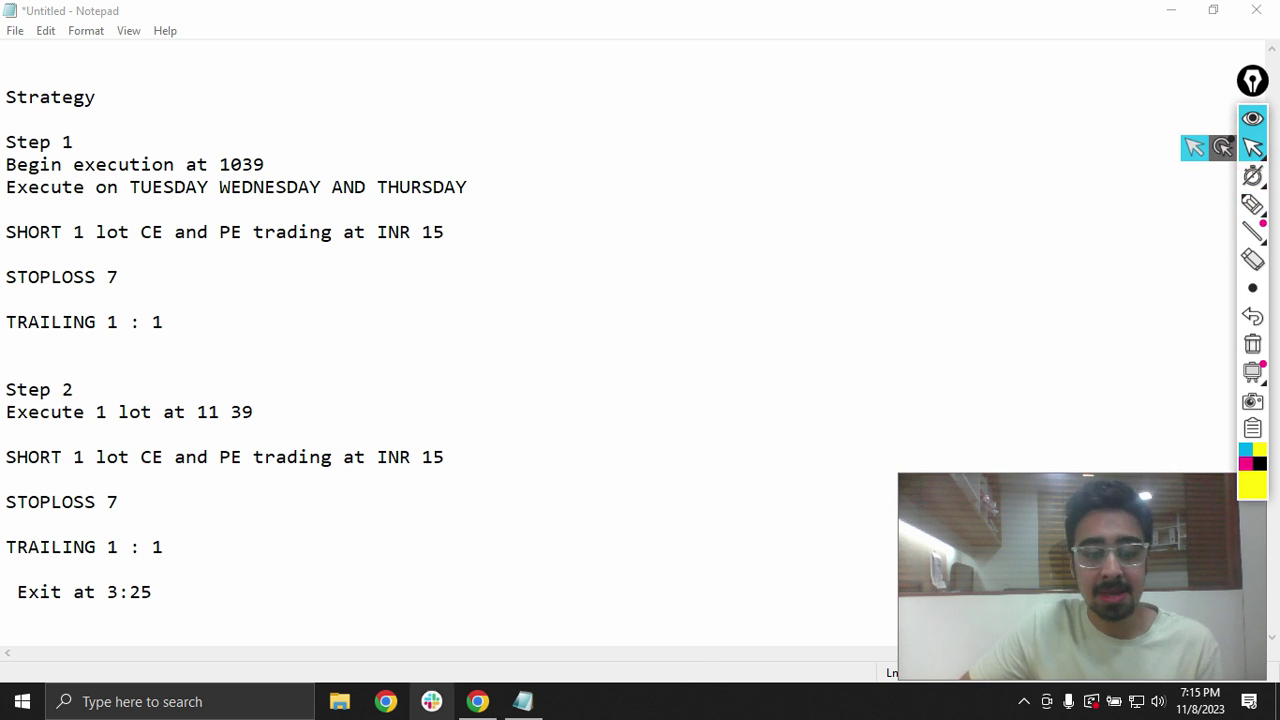
pyautogui.click(477, 701)
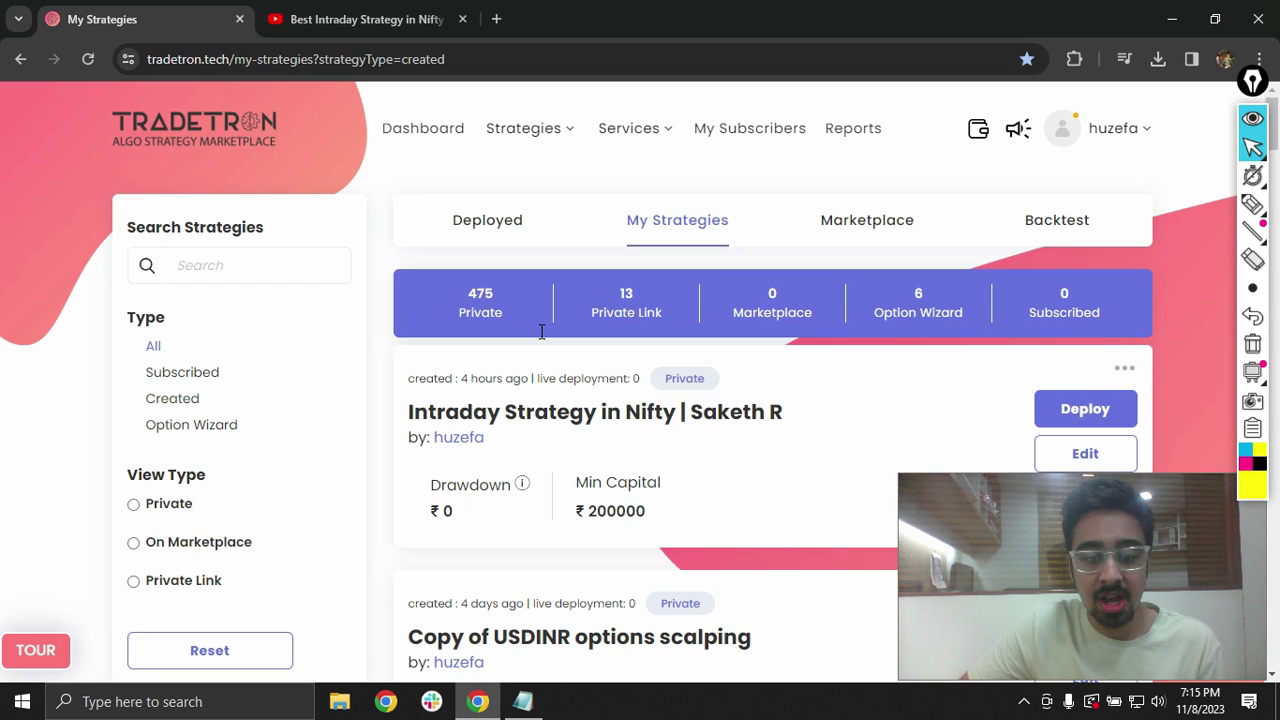
# Step: Start an own strategy in the Option Wizard and enter its name
pyautogui.click(543, 133)
pyautogui.click(526, 205)
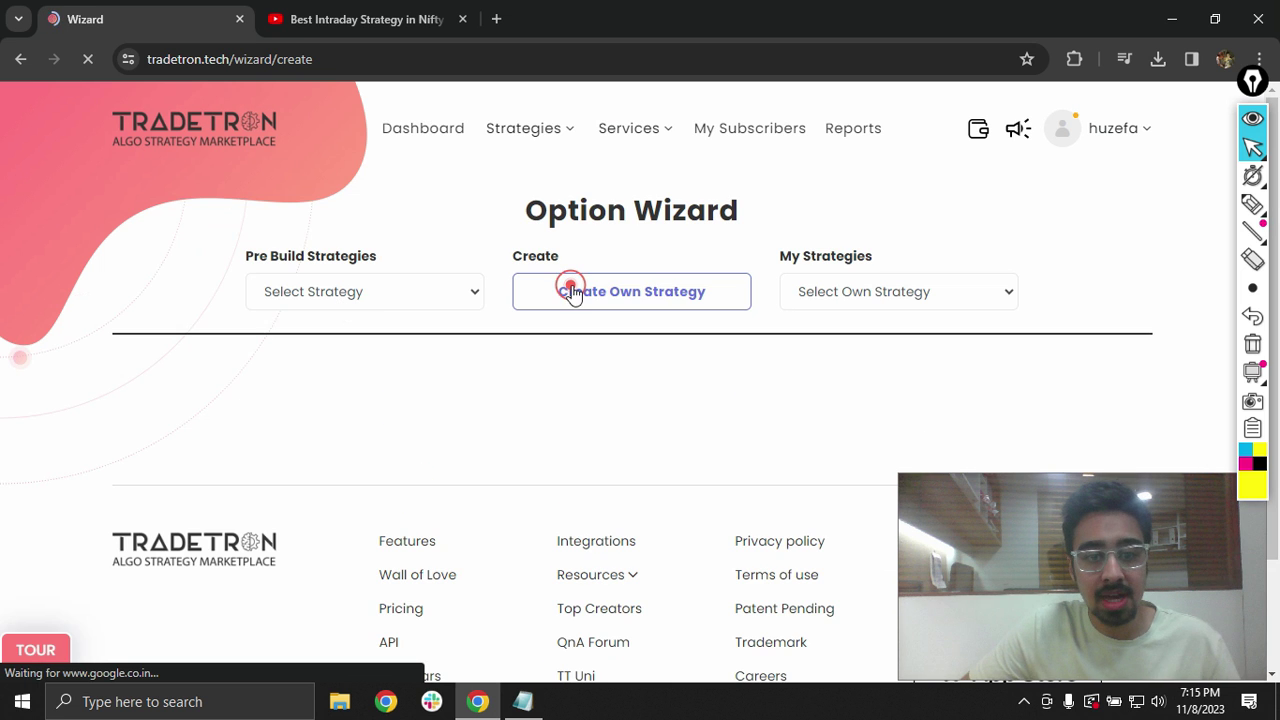
pyautogui.click(571, 291)
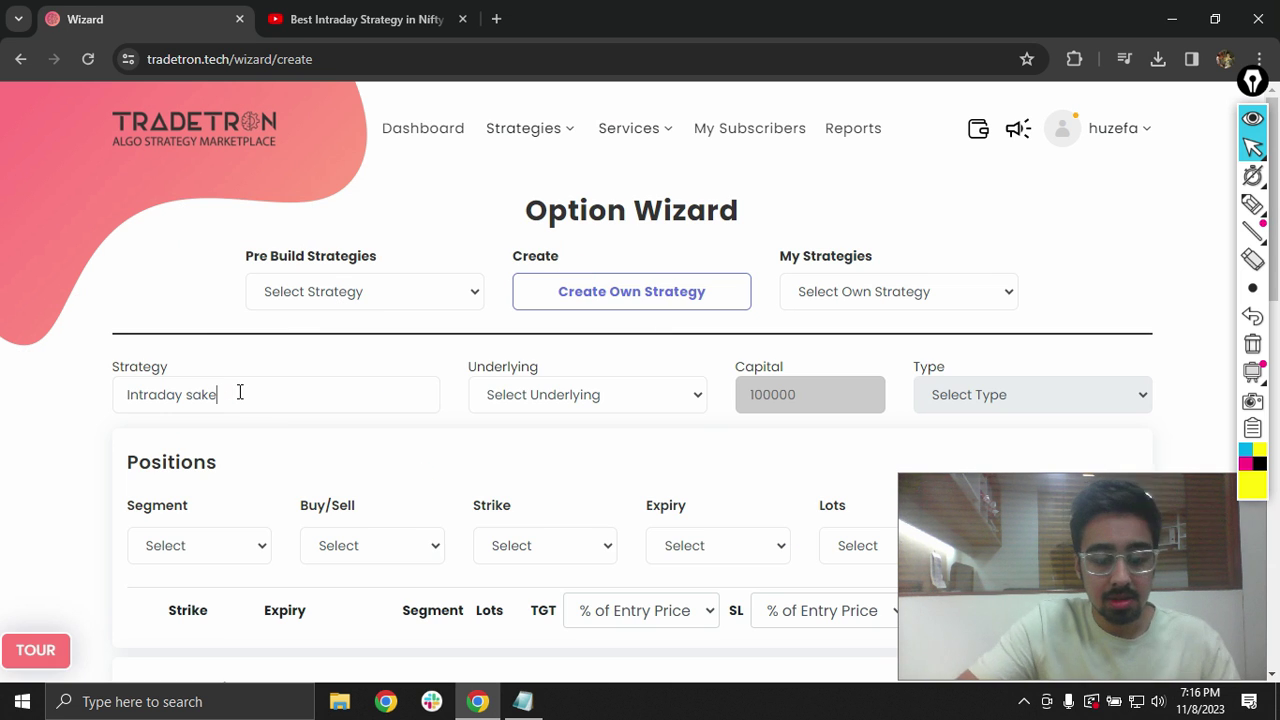
# Step: Set the strategy's underlying to NIFTY 50, its capital to 200000 and its type to Intraday
pyautogui.click(594, 393)
pyautogui.click(587, 469)
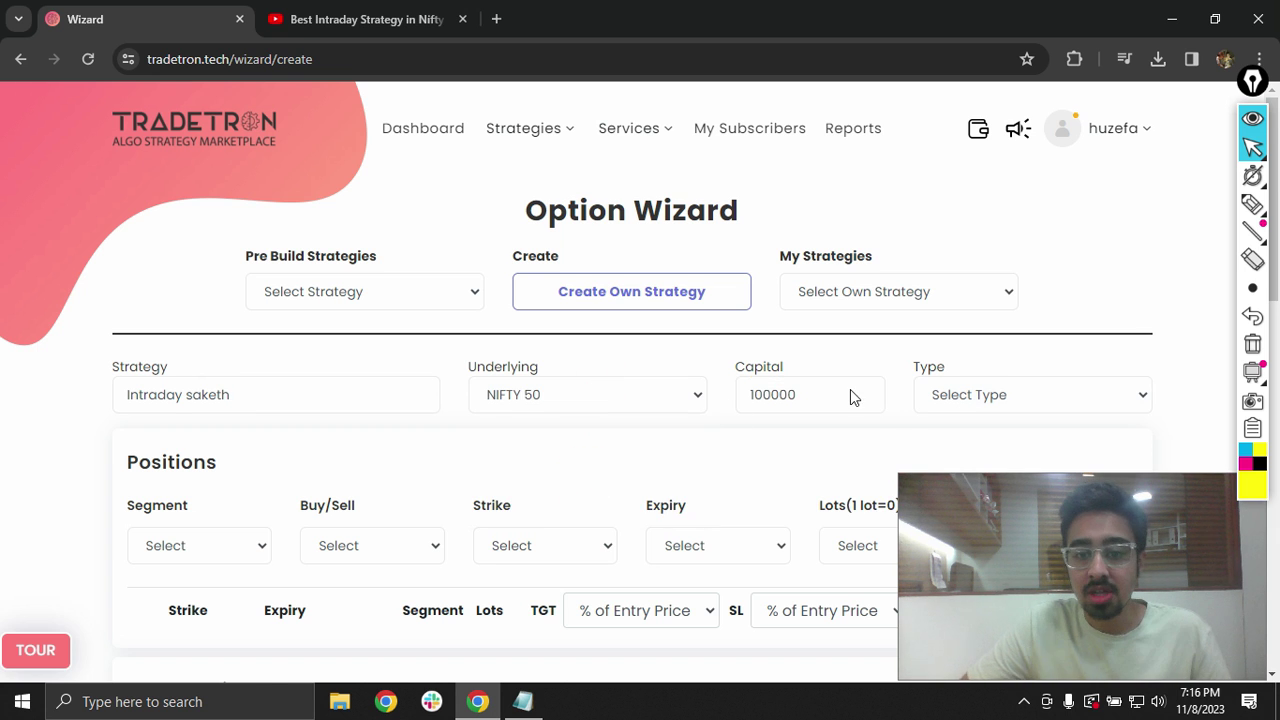
pyautogui.scroll(-1, 845, 360)
pyautogui.doubleClick(839, 310)
pyautogui.write('20')
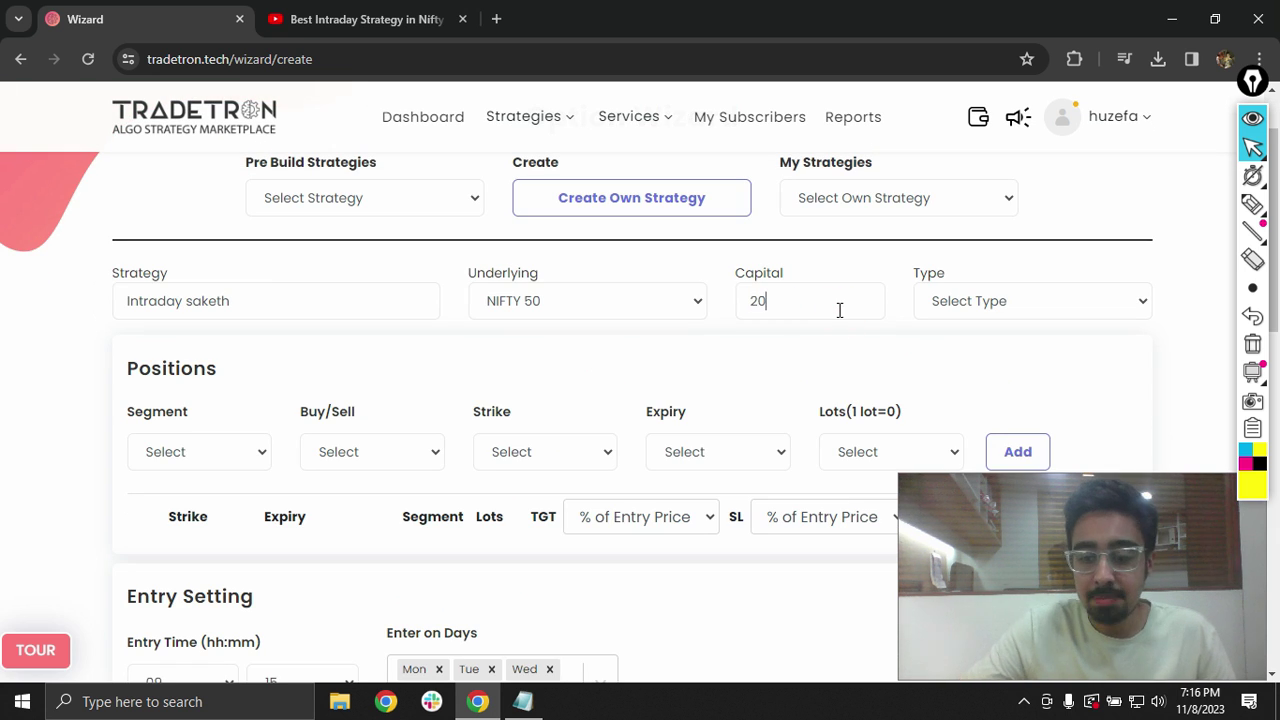
pyautogui.write('0000')
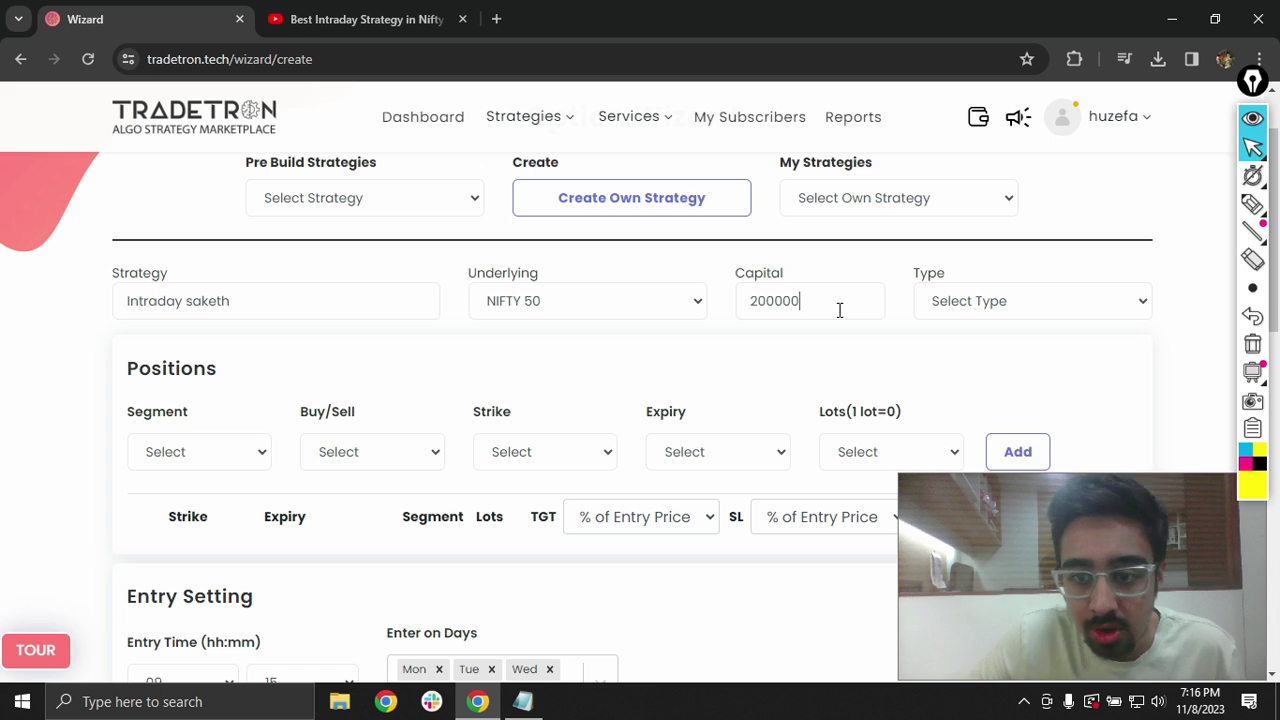
pyautogui.click(960, 302)
pyautogui.click(960, 350)
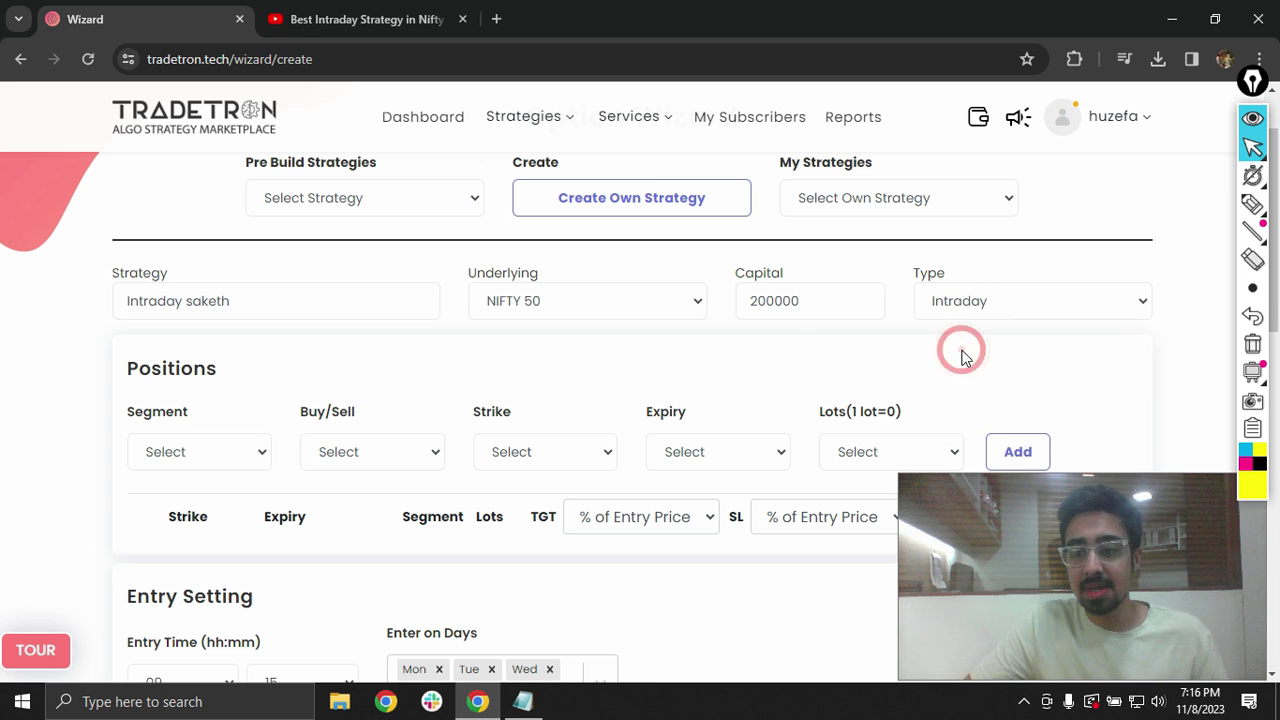
# Step: Add a position that sells 1 lot of CE at the ATM strike with Current Week expiry
pyautogui.scroll(-1, 225, 390)
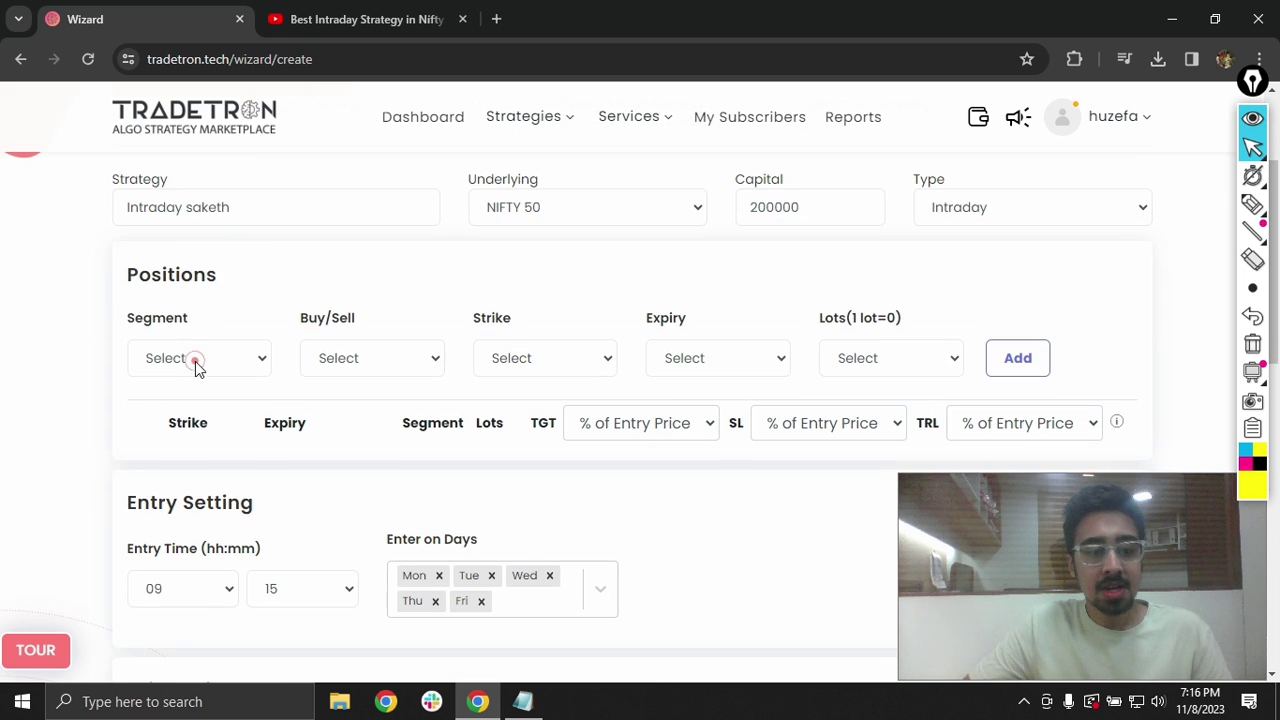
pyautogui.click(196, 364)
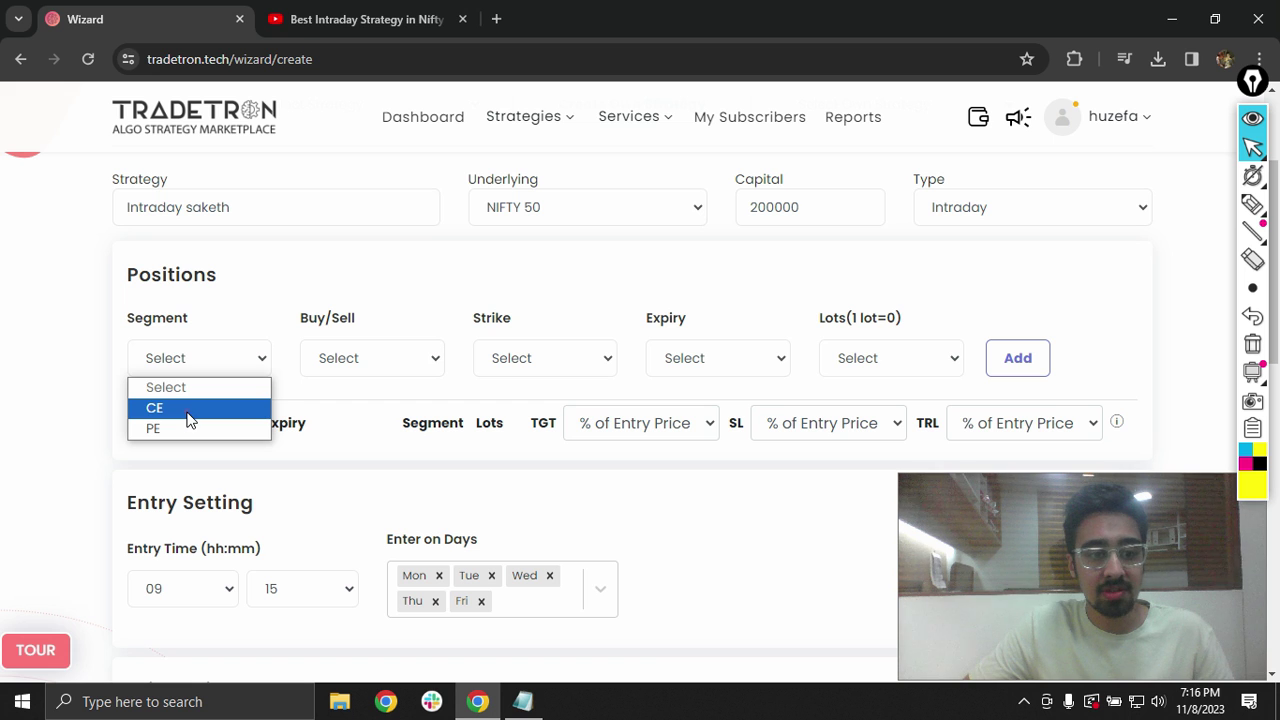
pyautogui.click(190, 419)
pyautogui.click(381, 358)
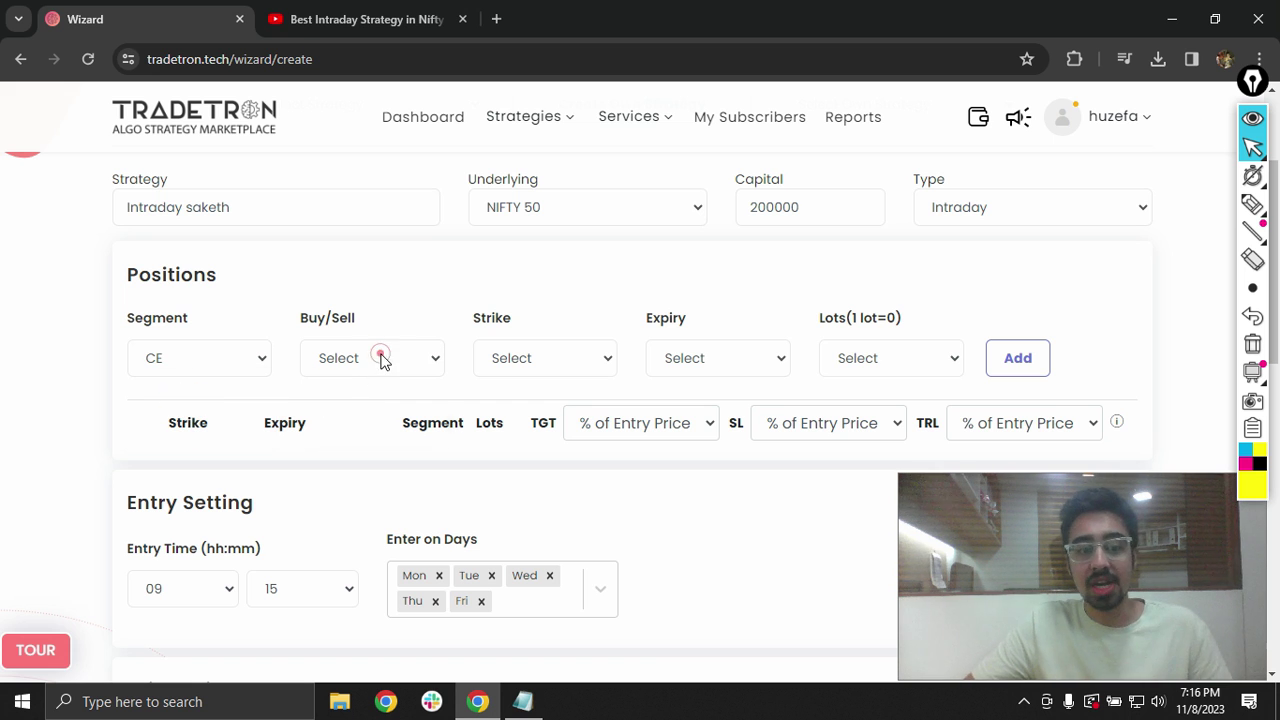
pyautogui.click(349, 430)
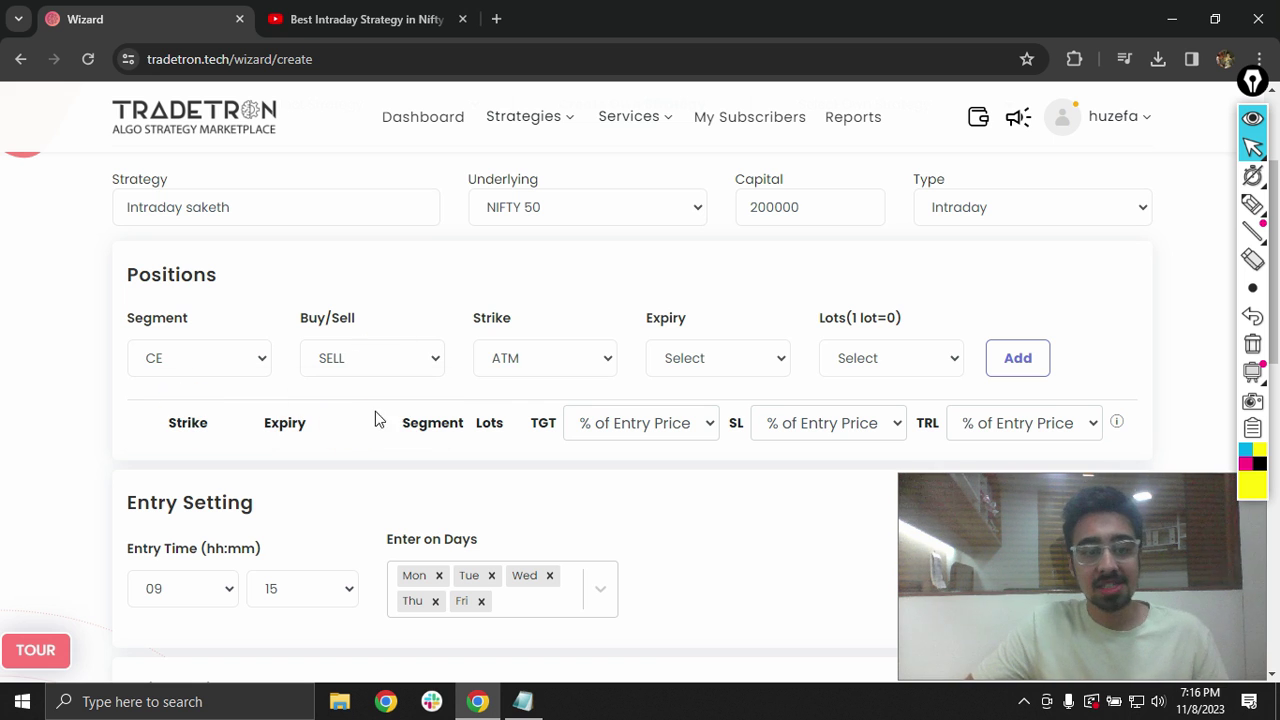
pyautogui.click(523, 356)
pyautogui.click(523, 352)
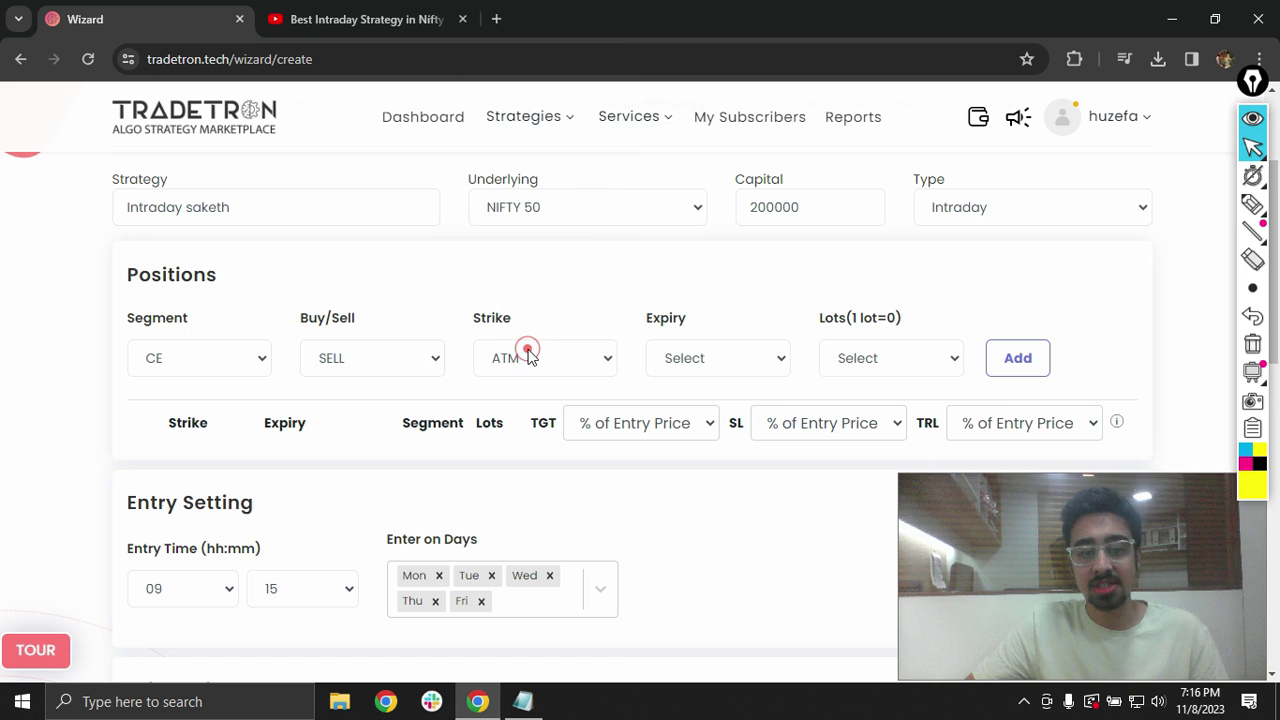
pyautogui.click(707, 358)
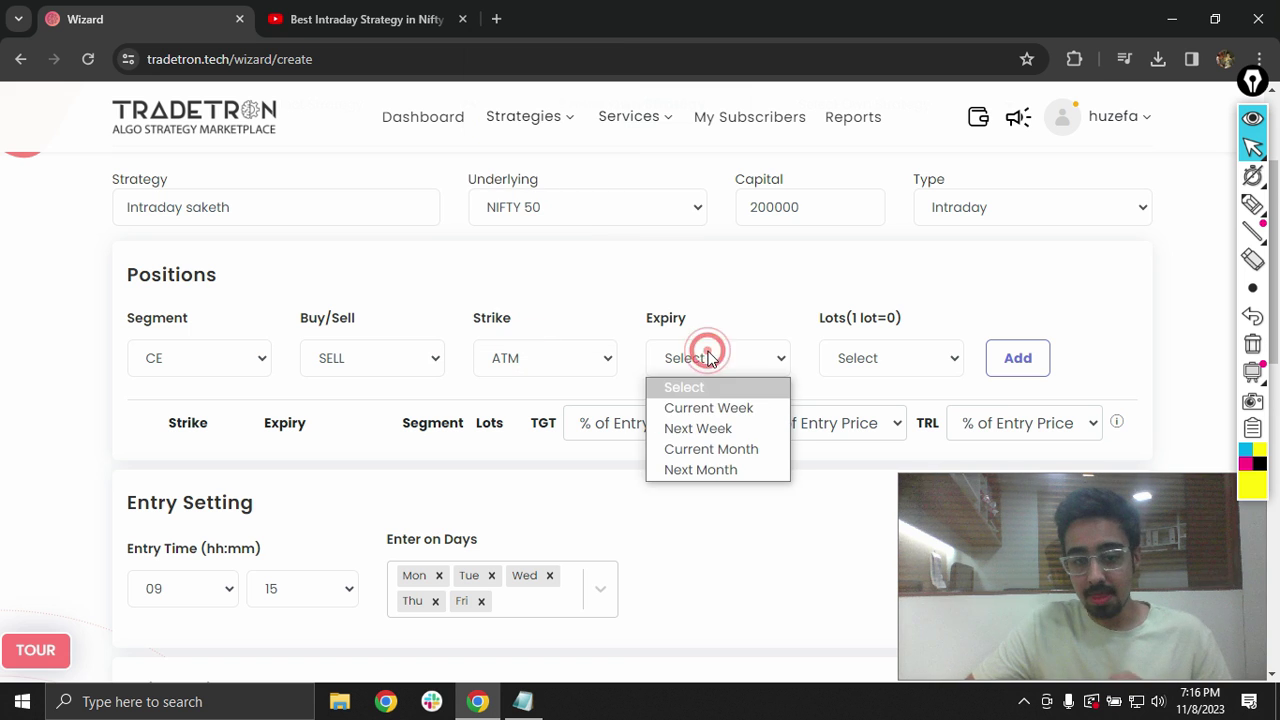
pyautogui.click(714, 410)
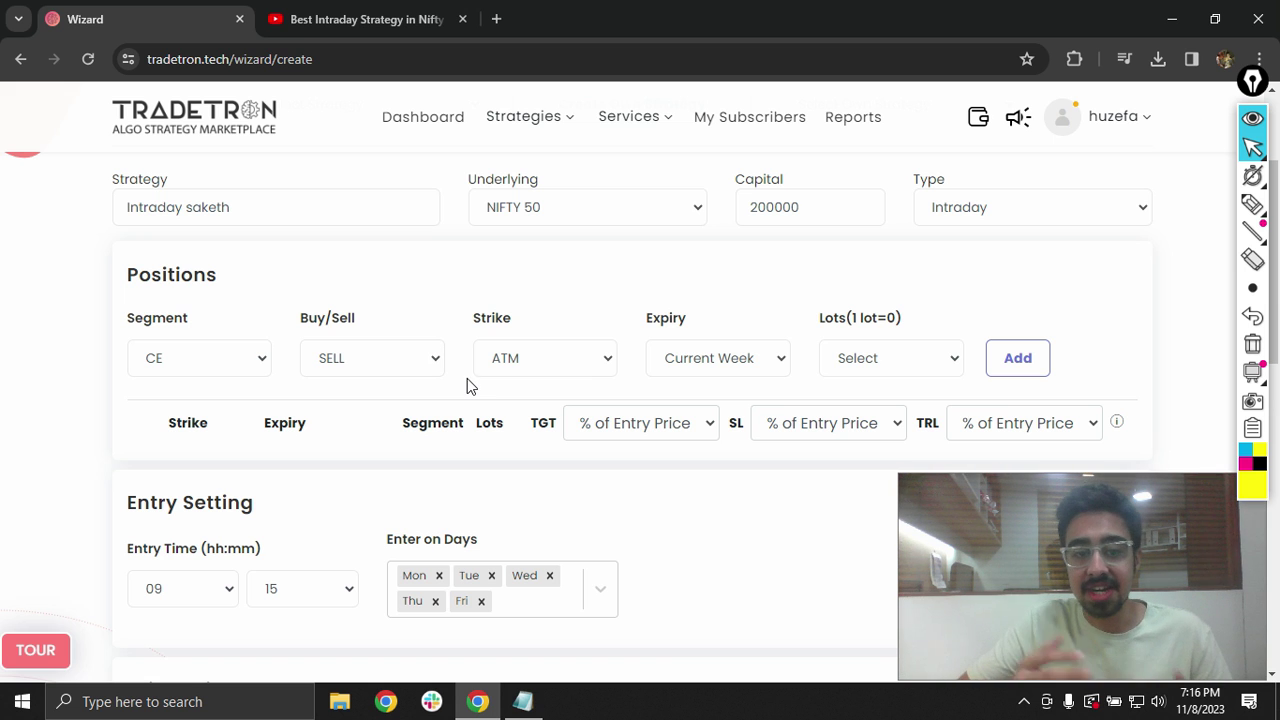
pyautogui.click(929, 357)
pyautogui.click(858, 387)
pyautogui.click(1016, 358)
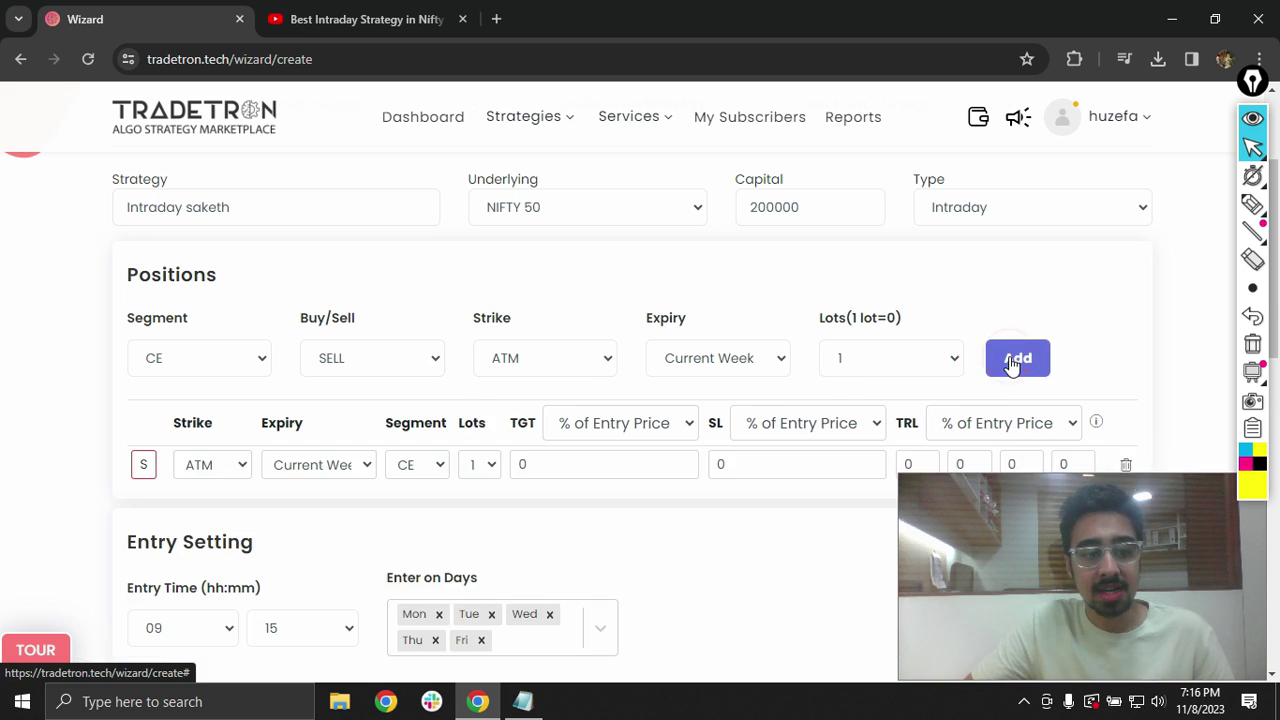
# Step: Add a second position with the same settings and change its segment to PE
pyautogui.click(410, 506)
pyautogui.click(410, 570)
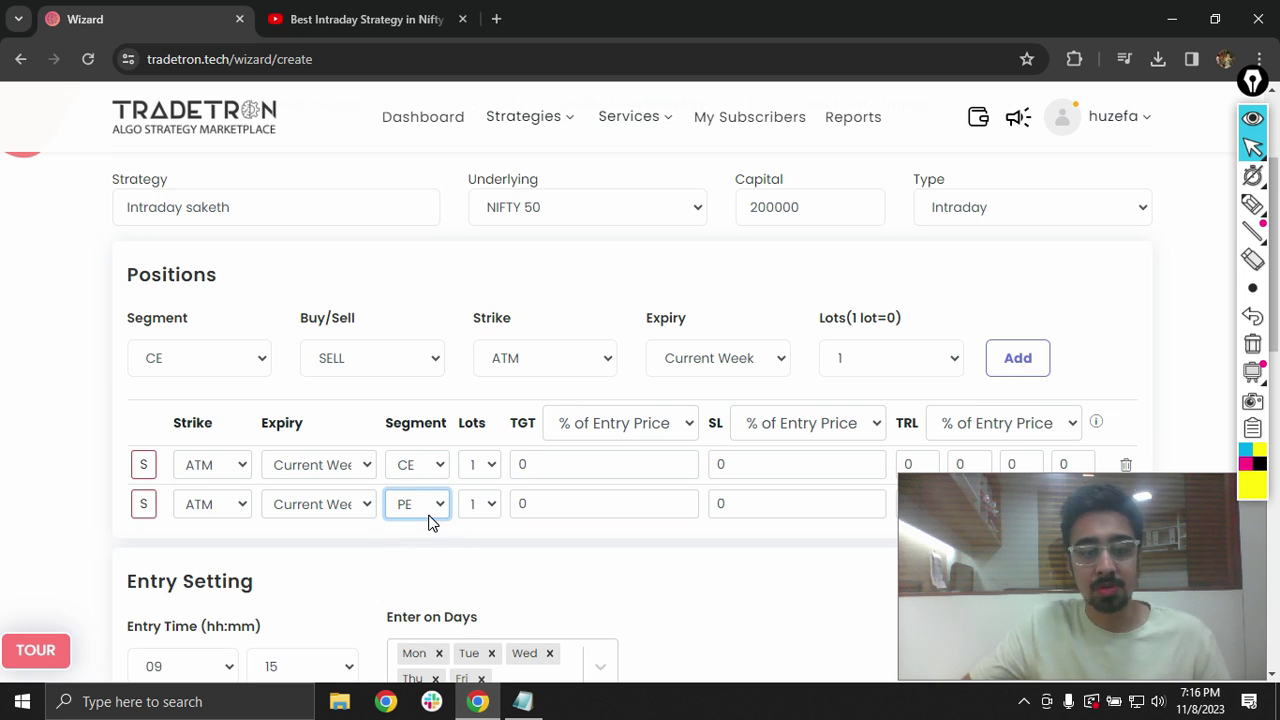
pyautogui.moveTo(898, 474); pyautogui.dragTo(940, 495)
pyautogui.moveTo(1070, 564); pyautogui.dragTo(130, 567)
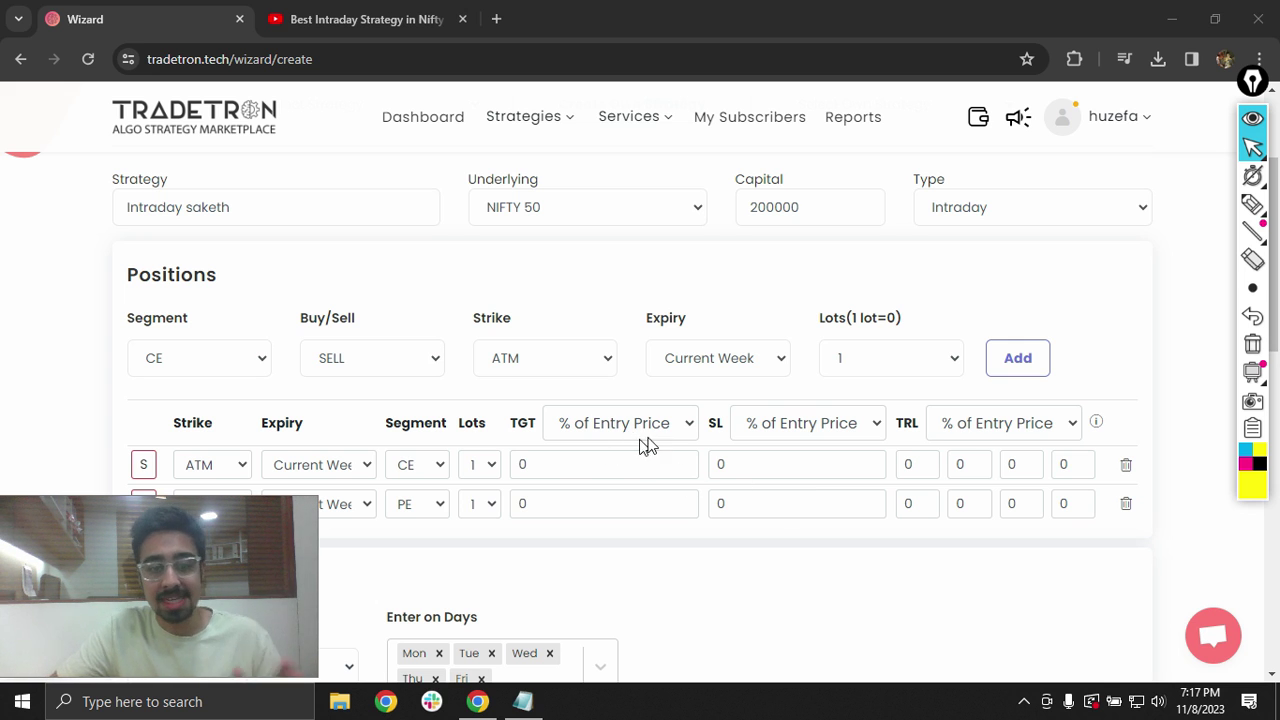
# Step: Measure the stoploss in Points and set it to 7 for both the CE and PE positions
pyautogui.click(802, 422)
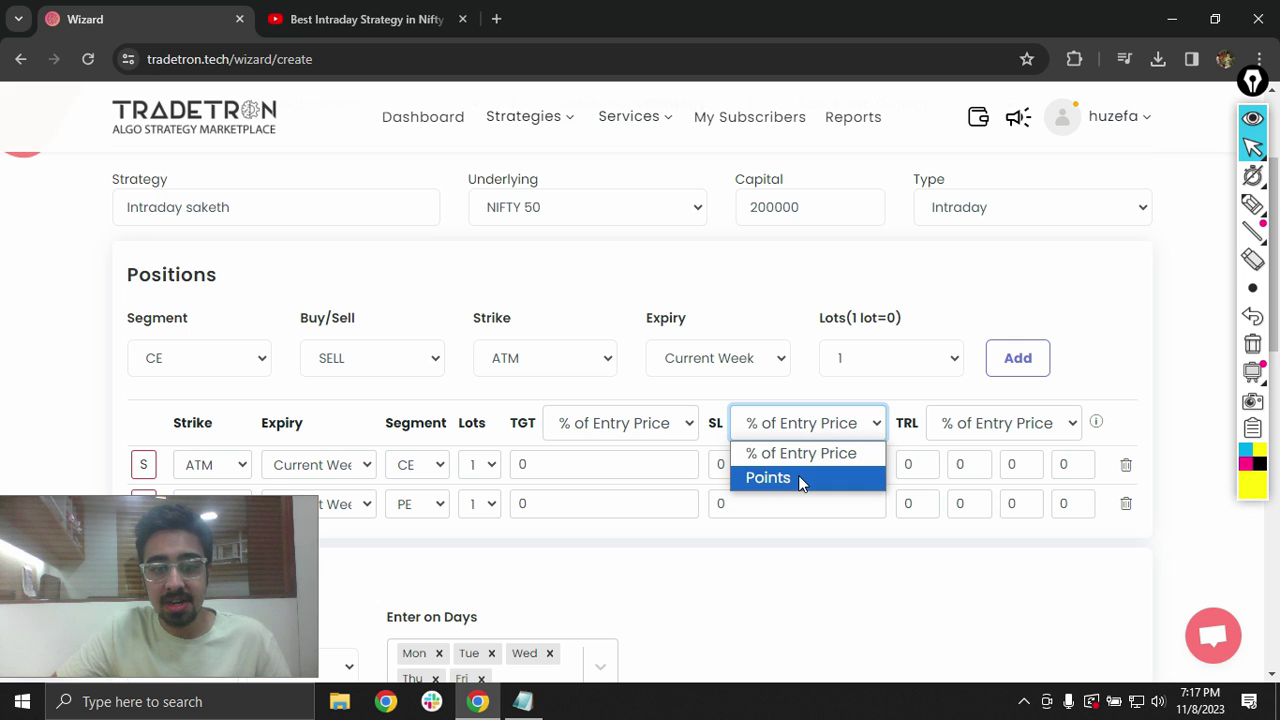
pyautogui.click(800, 478)
pyautogui.click(789, 458)
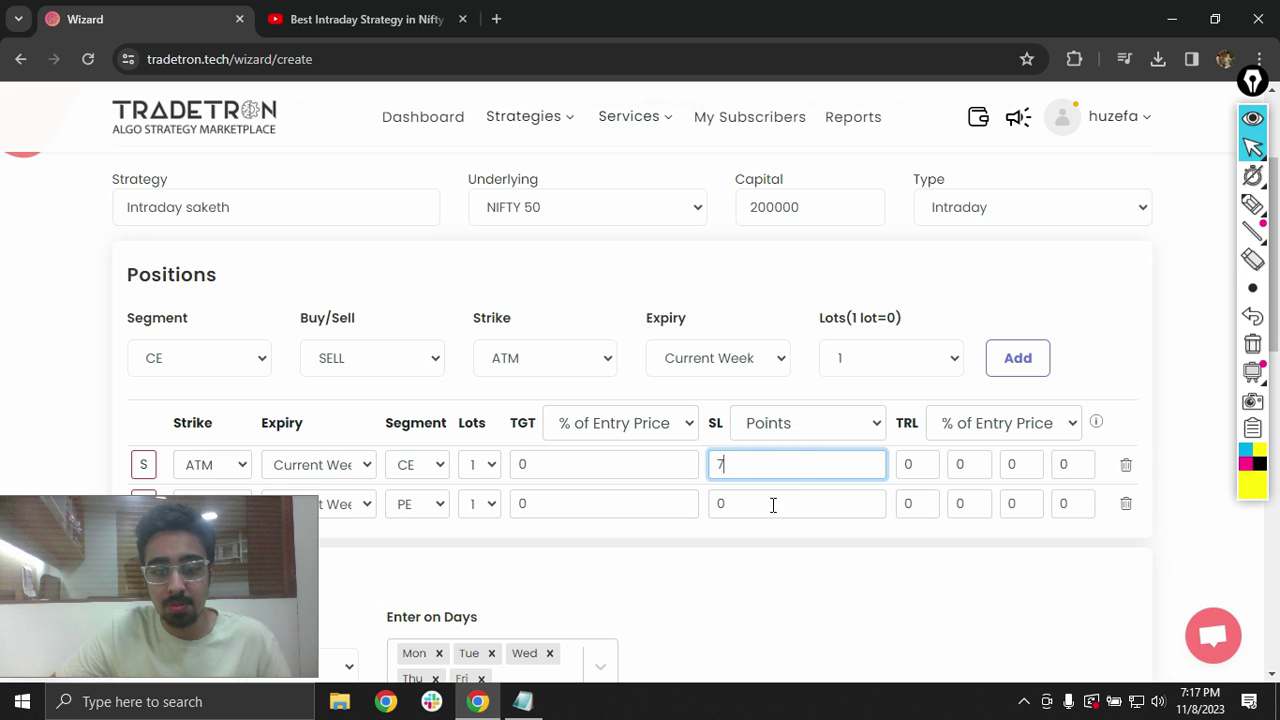
pyautogui.click(773, 503)
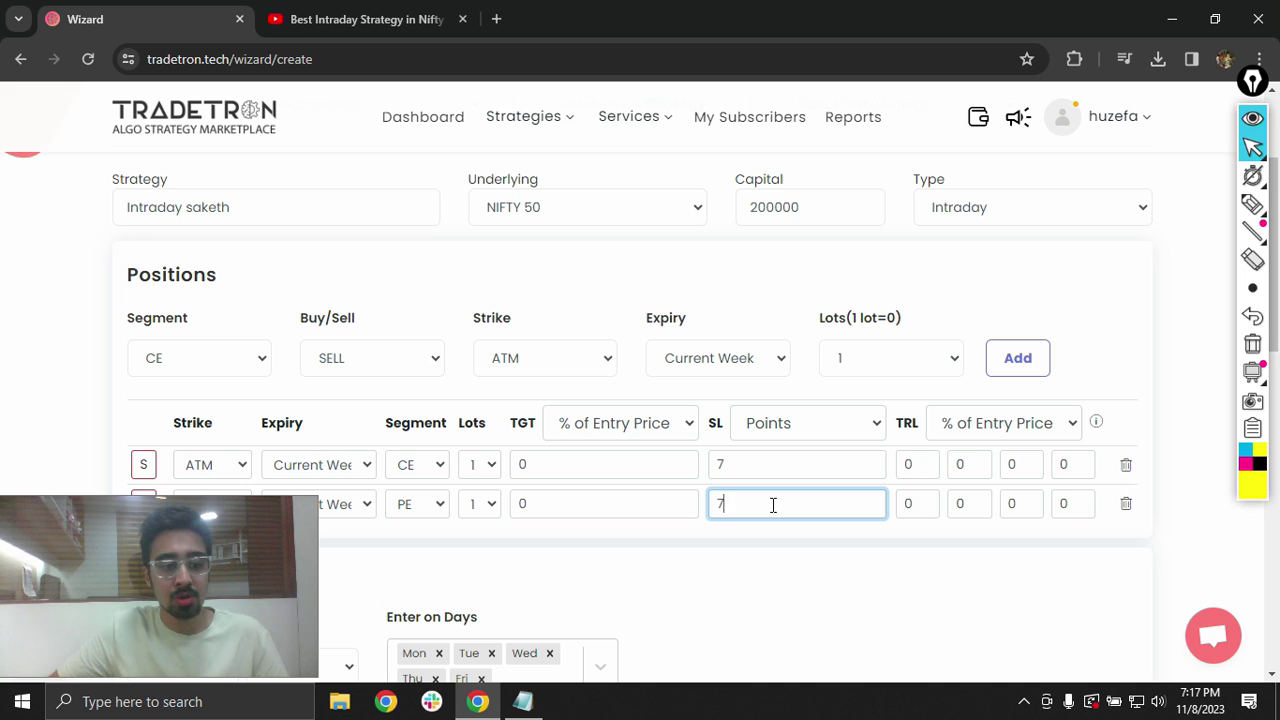
# Step: Measure the trailing in Points and set its first value to 5 for both the CE and PE positions
pyautogui.scroll(-1, 773, 505)
pyautogui.click(958, 338)
pyautogui.click(958, 378)
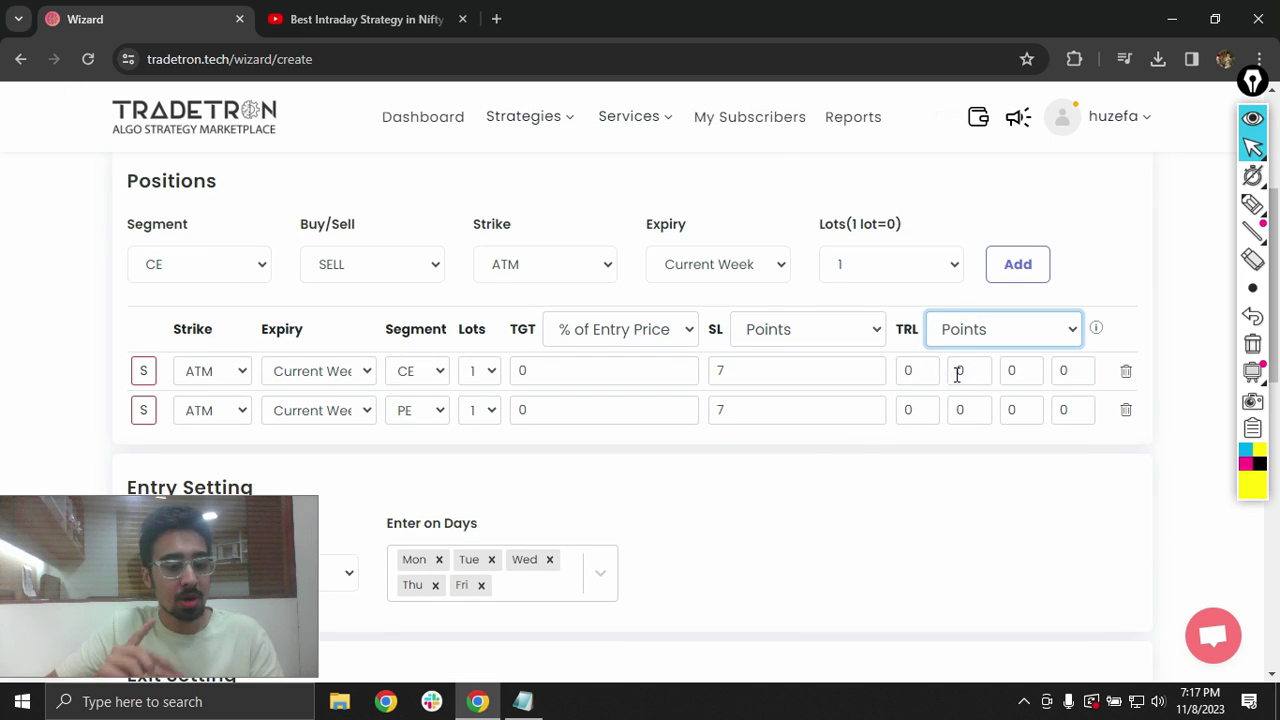
pyautogui.click(932, 368)
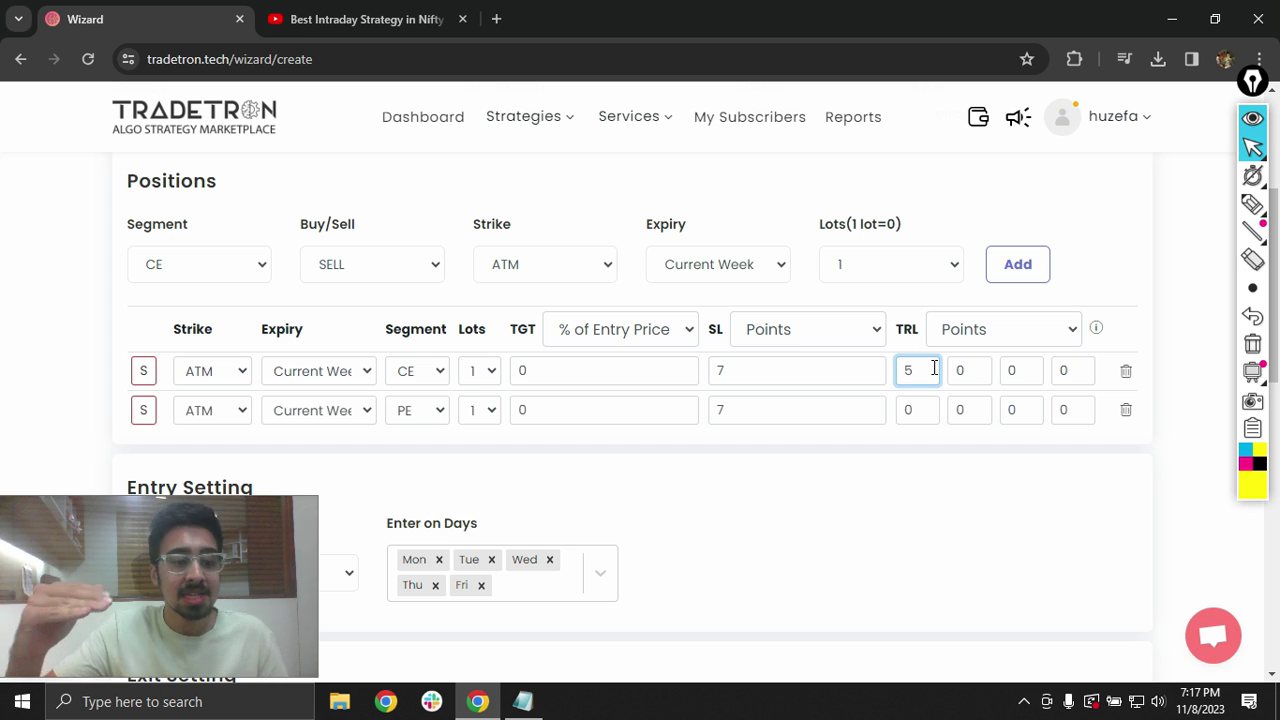
pyautogui.click(920, 410)
pyautogui.write('5')
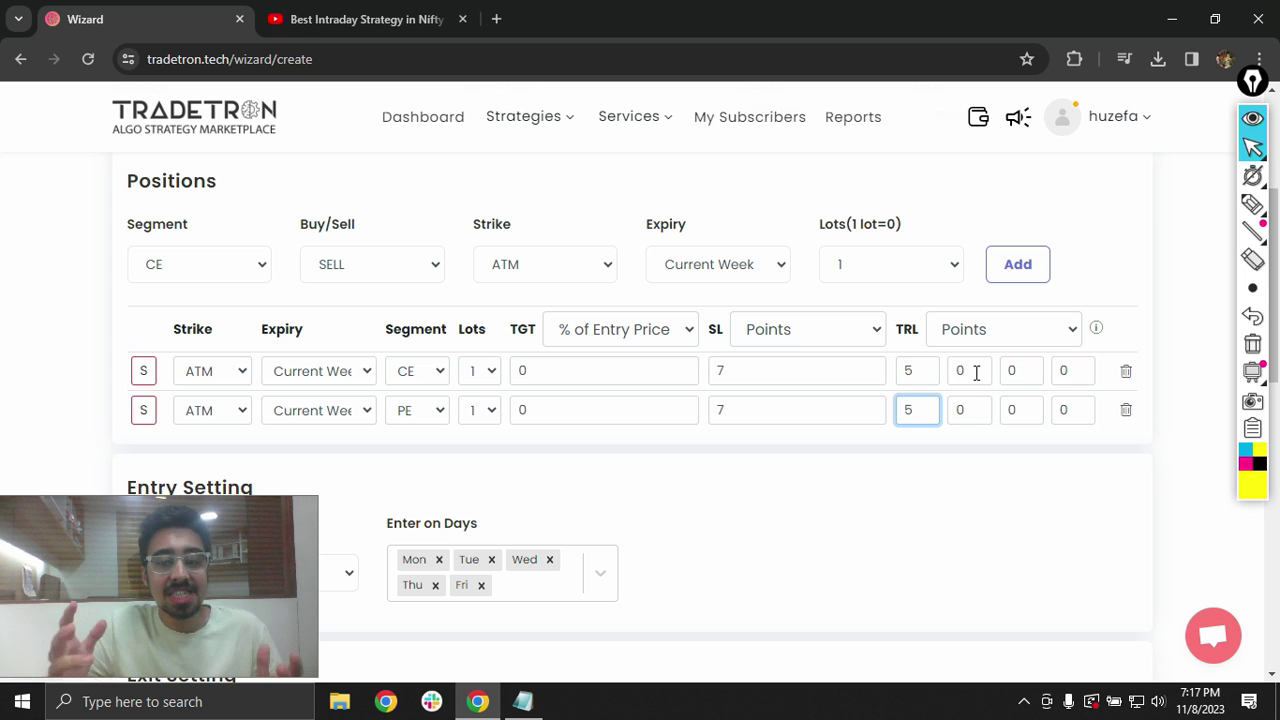
# Step: Set the third and fourth trailing values to 1 for both the CE and PE positions
pyautogui.click(1013, 371)
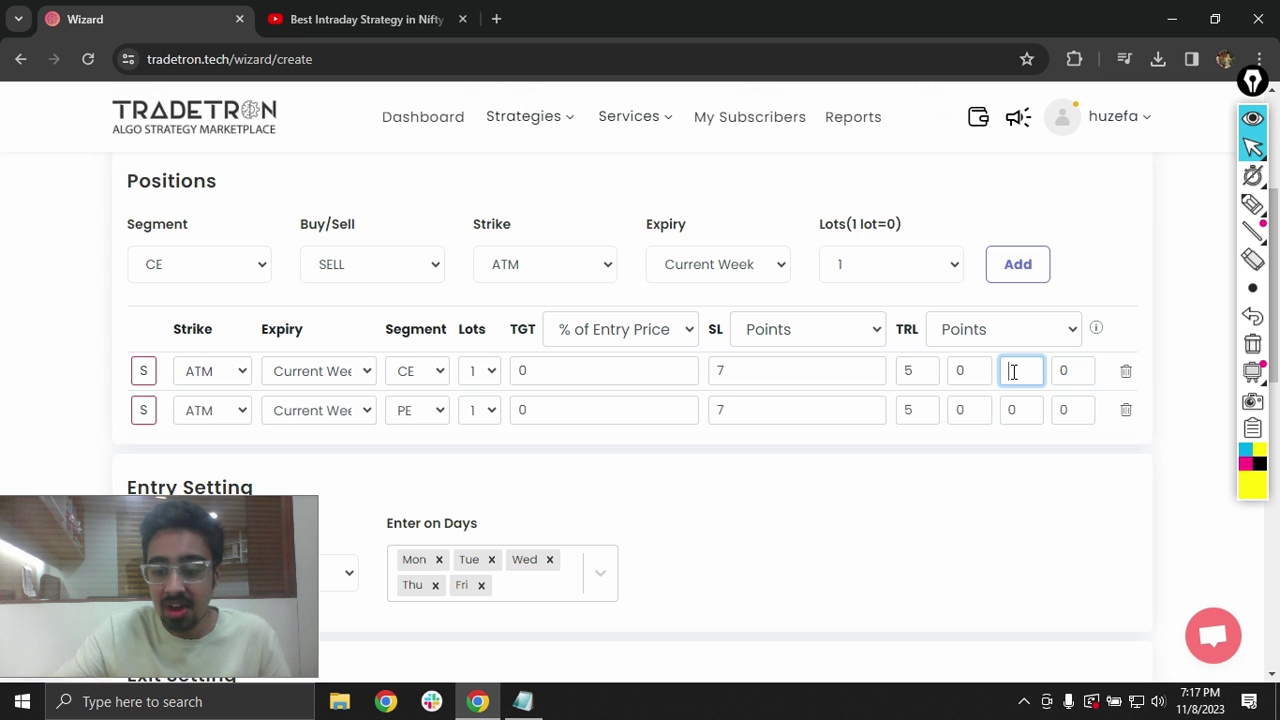
pyautogui.write('1')
pyautogui.click(1080, 372)
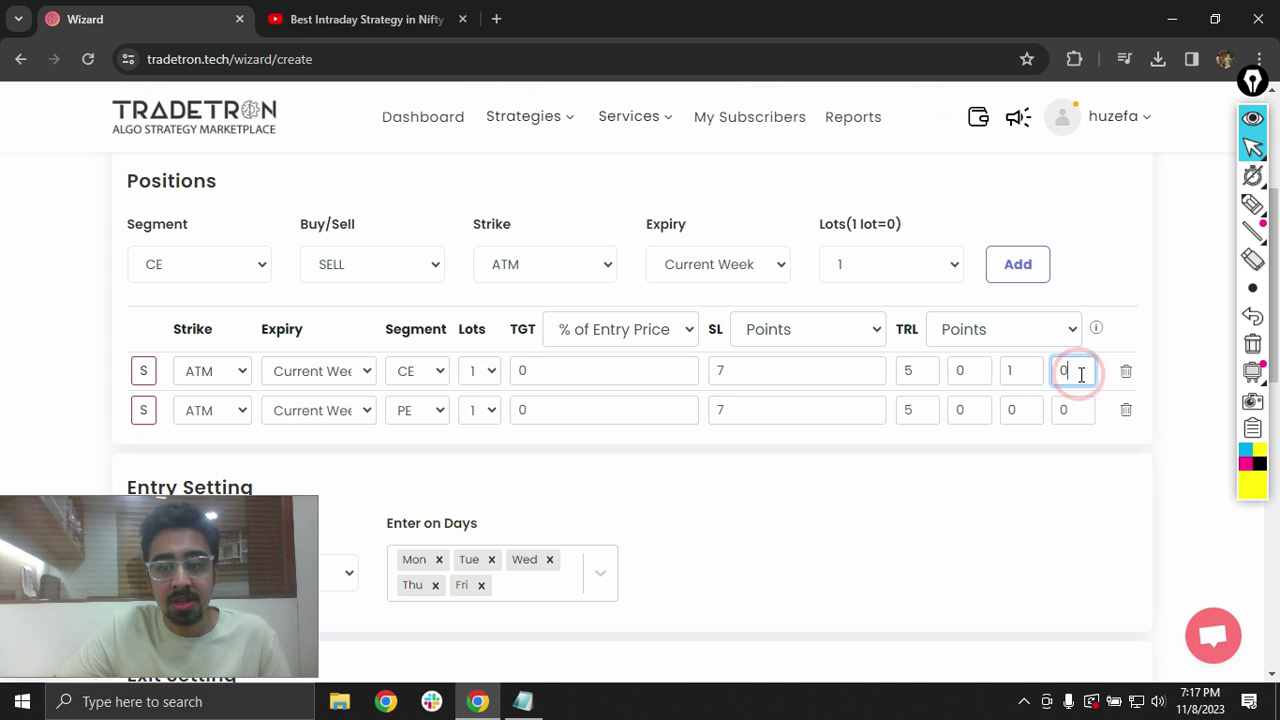
pyautogui.write('1')
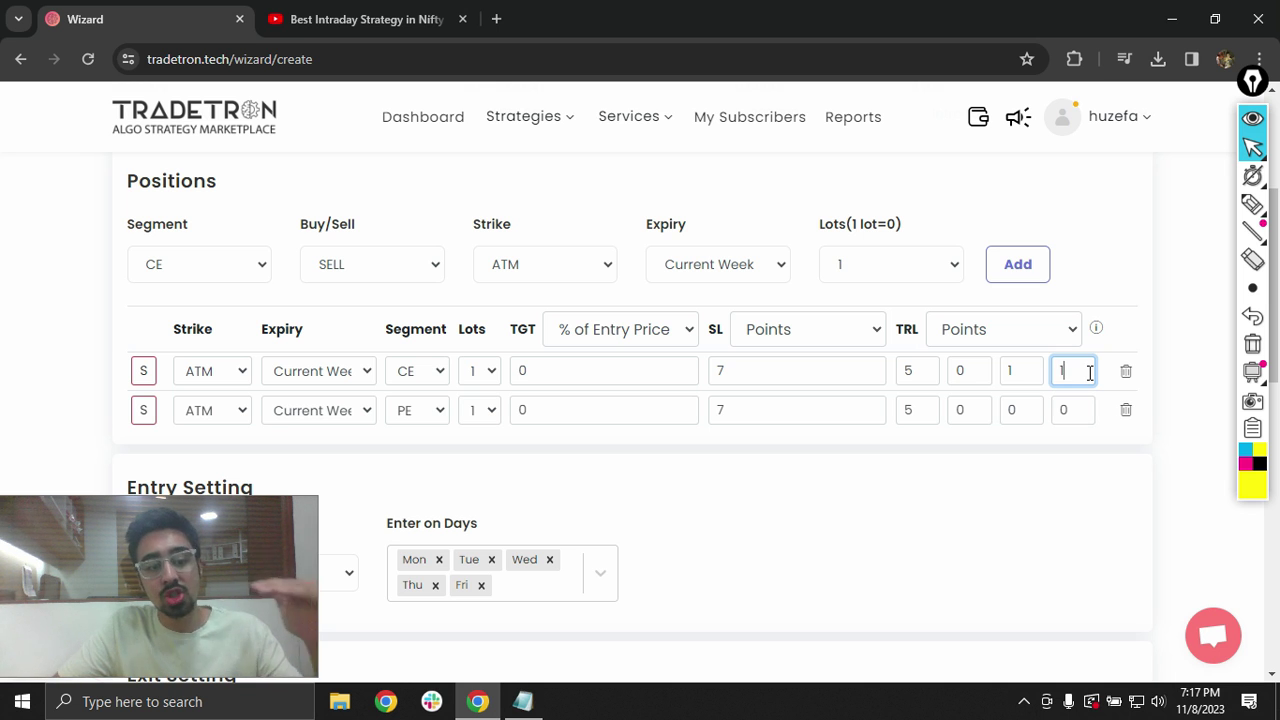
pyautogui.doubleClick(1040, 410)
pyautogui.write('1')
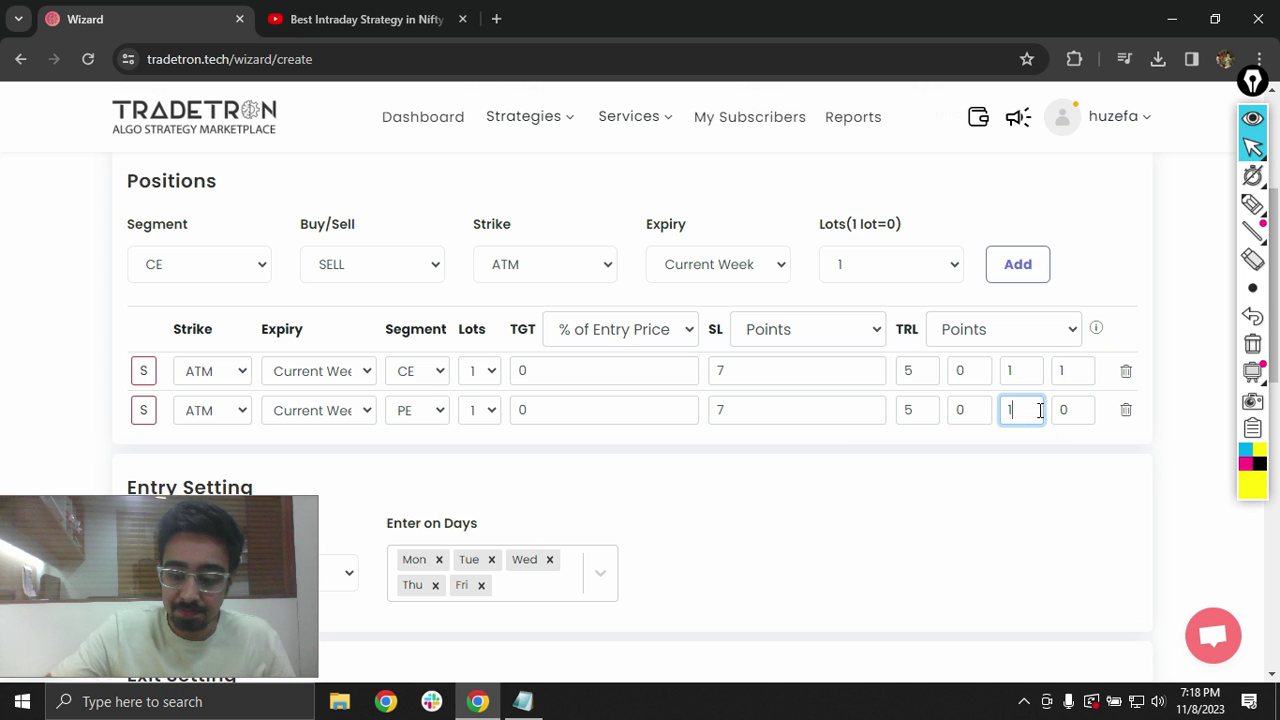
pyautogui.doubleClick(1071, 409)
pyautogui.write('1')
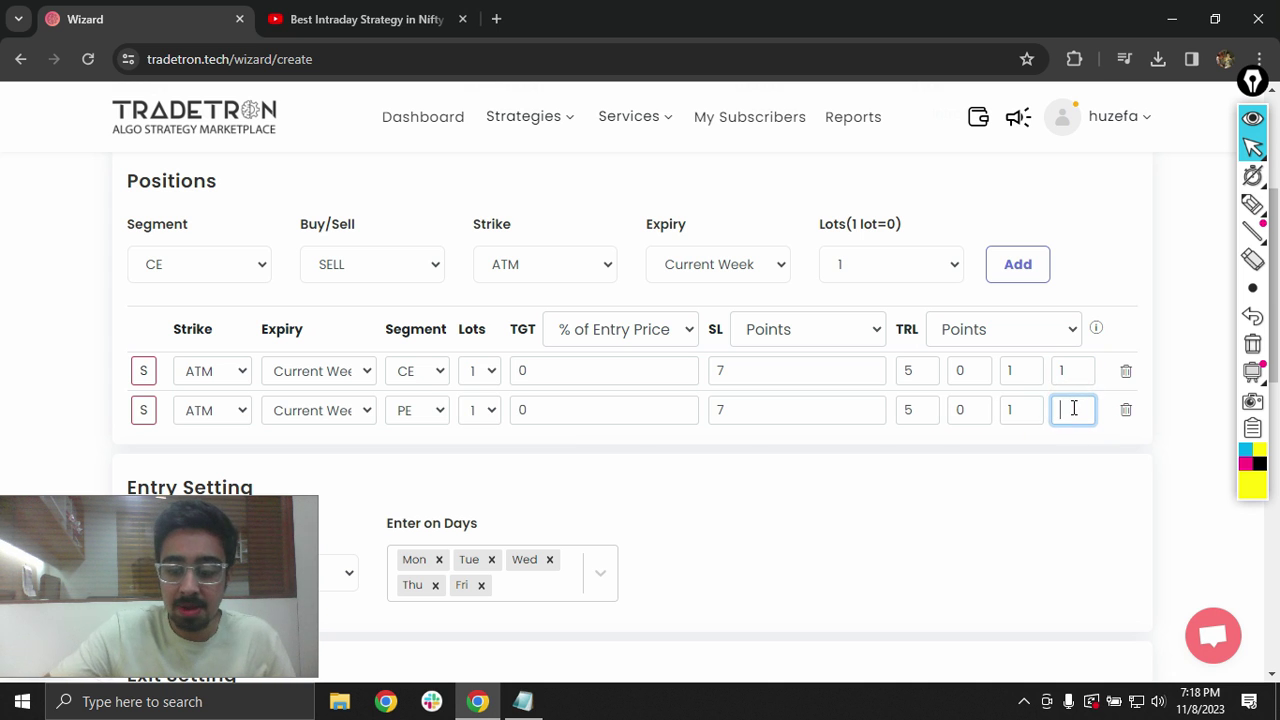
pyautogui.scroll(-3, 1023, 543)
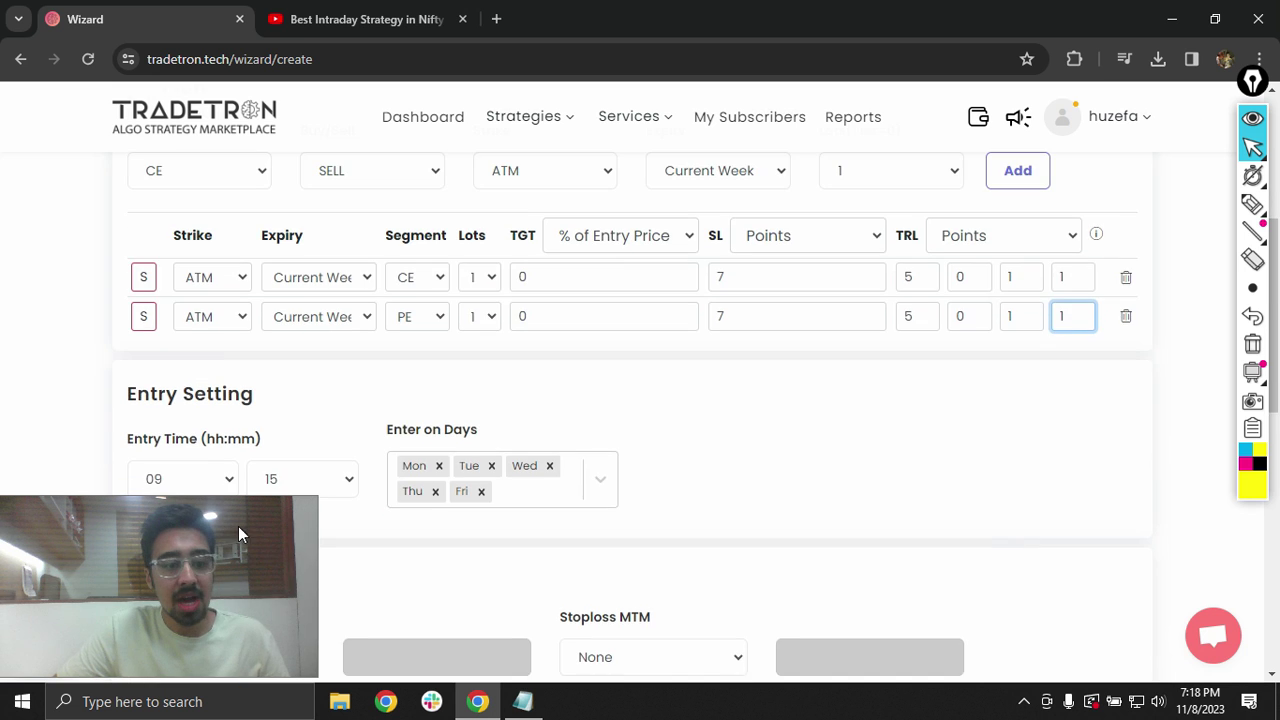
# Step: Set the entry time to 10:39 as in the notes and limit the entry days to Tuesday, Wednesday and Thursday
pyautogui.scroll(1, 337, 397)
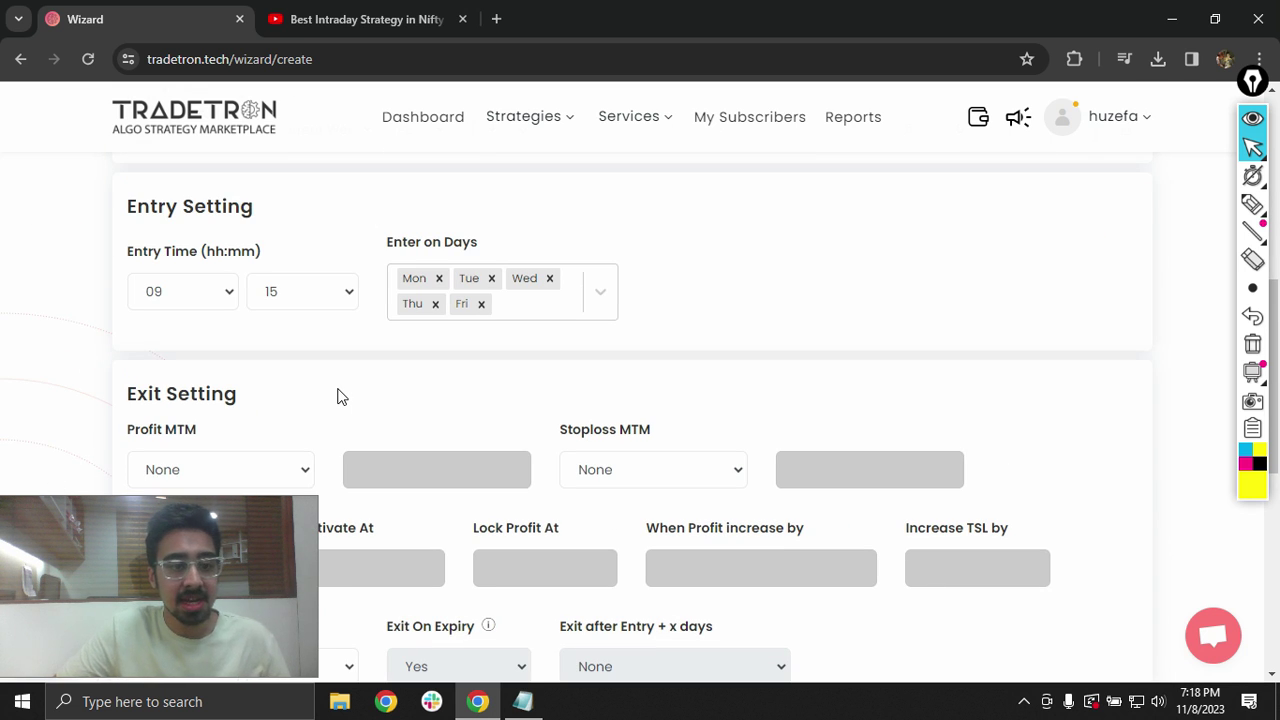
pyautogui.click(211, 293)
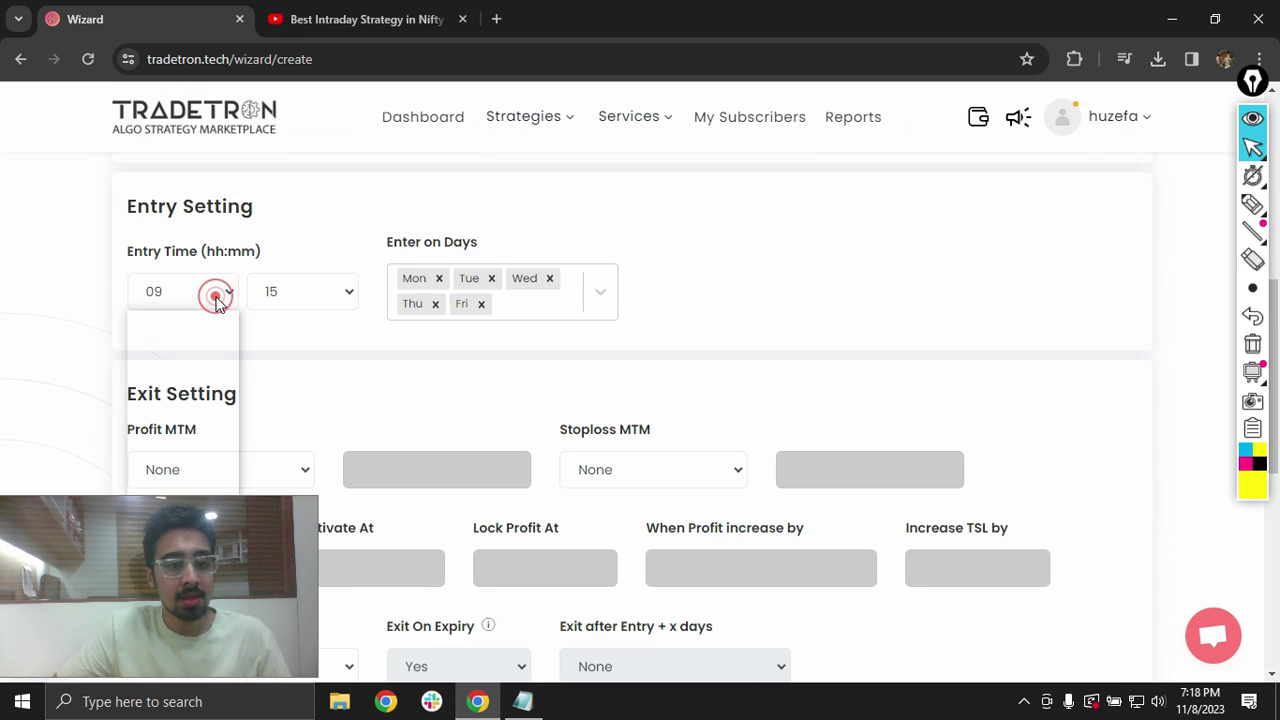
pyautogui.click(522, 701)
pyautogui.moveTo(219, 164); pyautogui.dragTo(254, 164)
pyautogui.click(1170, 12)
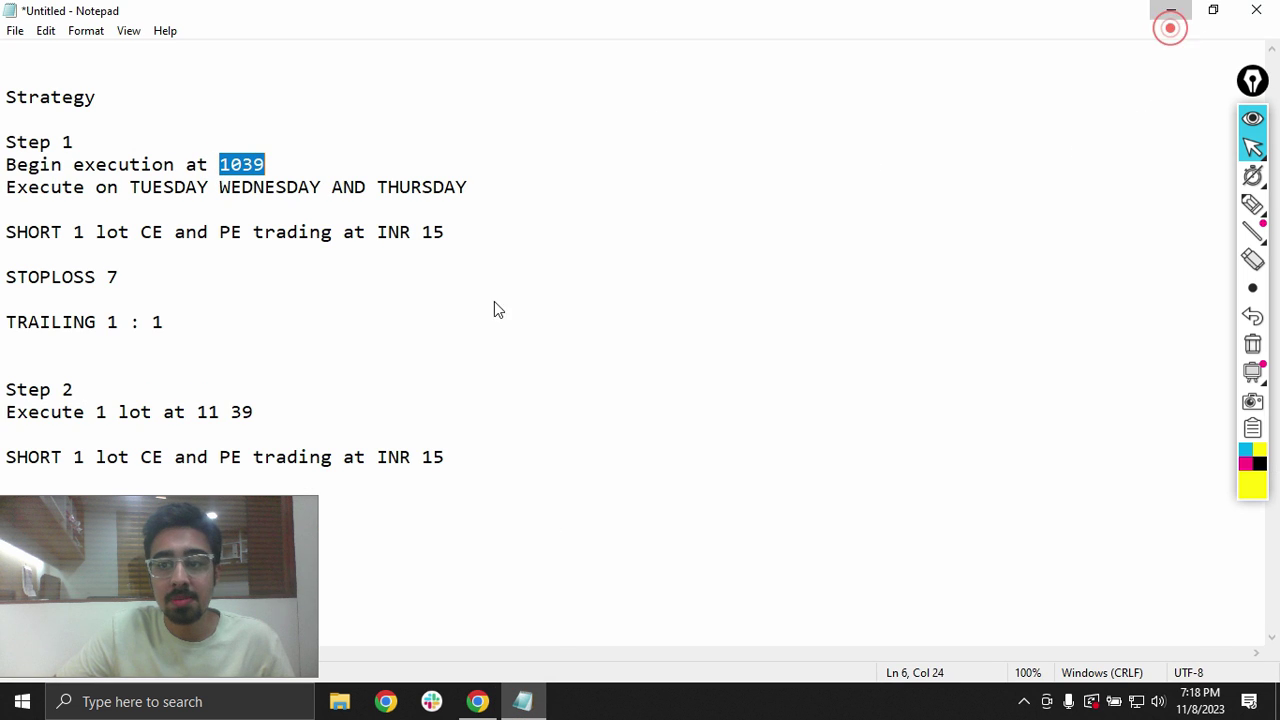
pyautogui.click(176, 290)
pyautogui.press('Down')
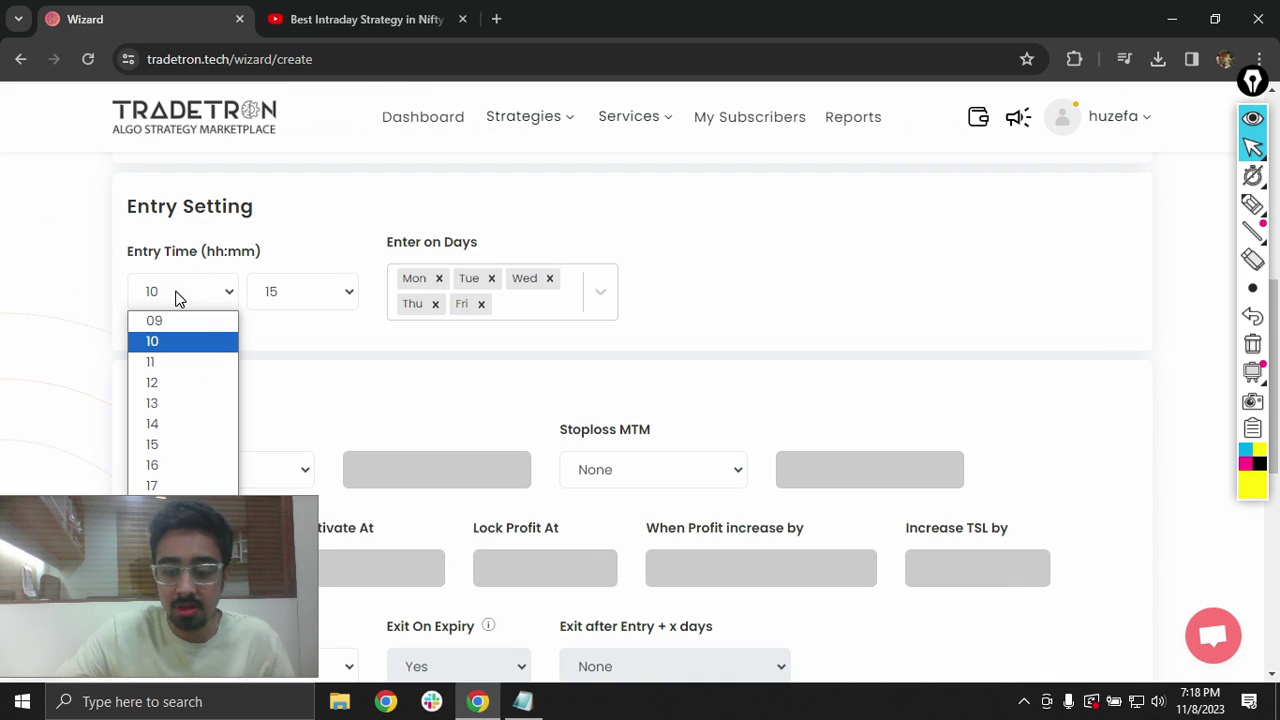
pyautogui.click(285, 292)
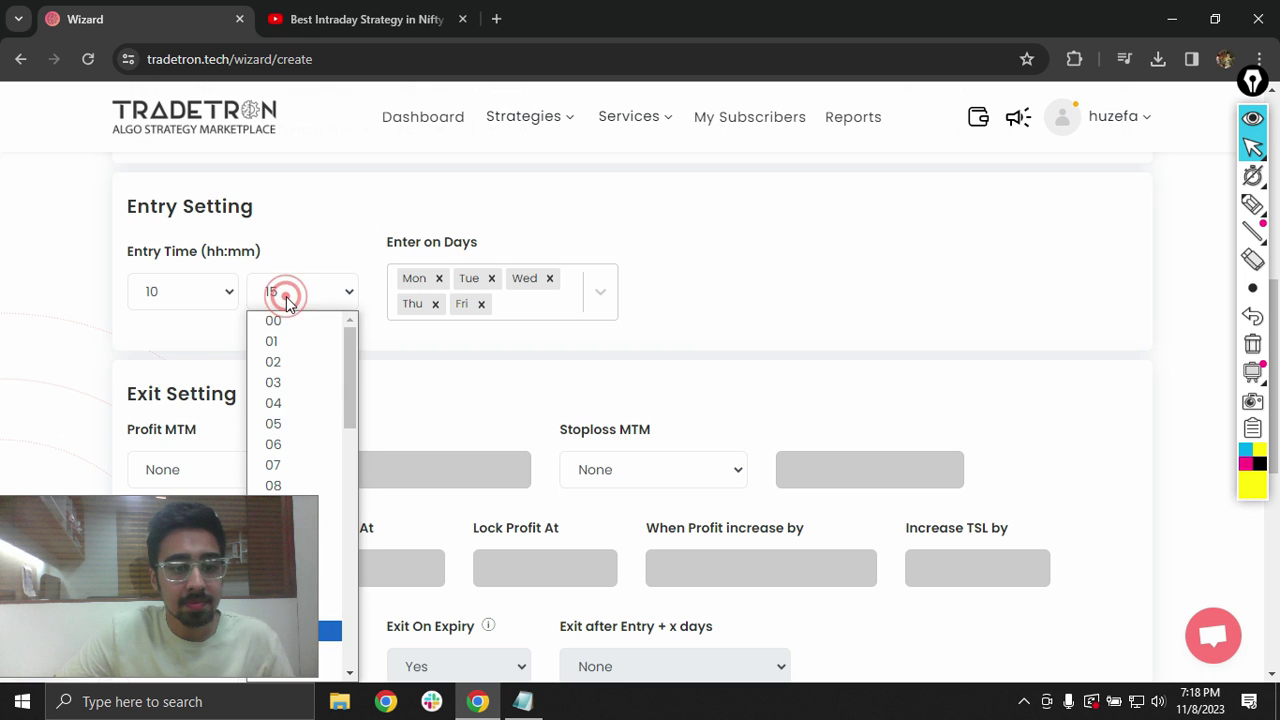
pyautogui.write('39')
pyautogui.click(287, 302)
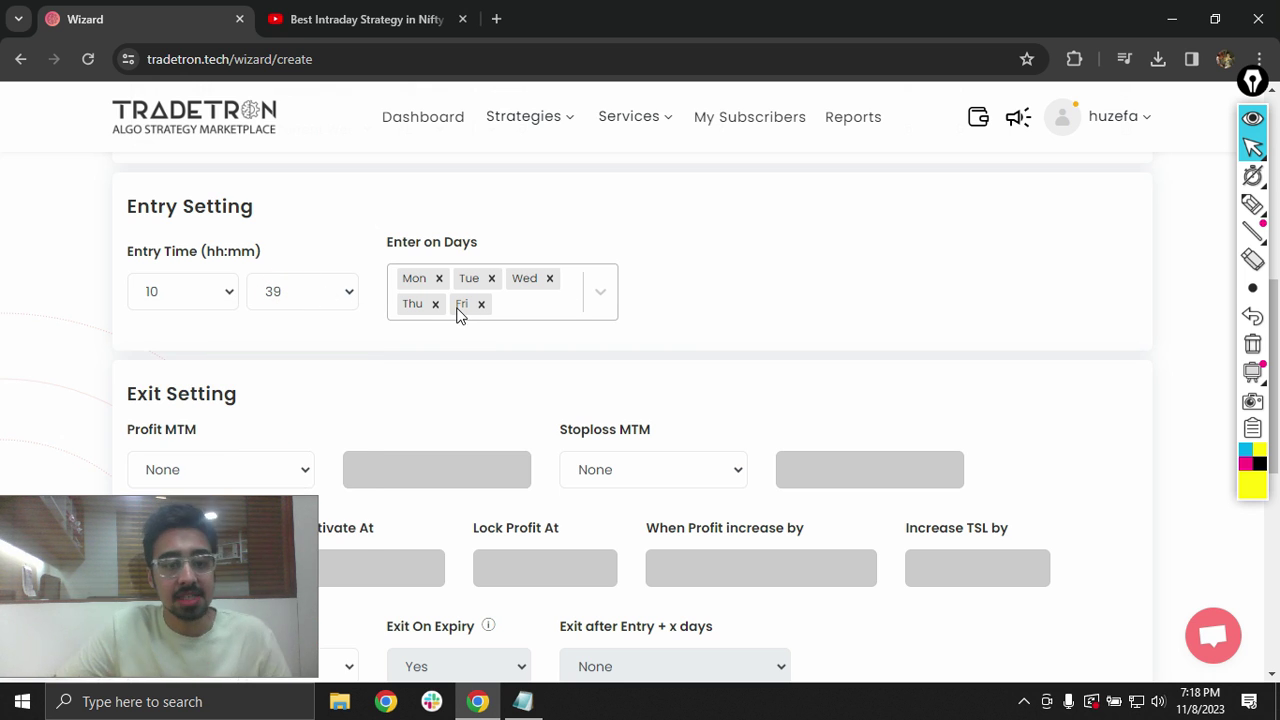
pyautogui.click(440, 279)
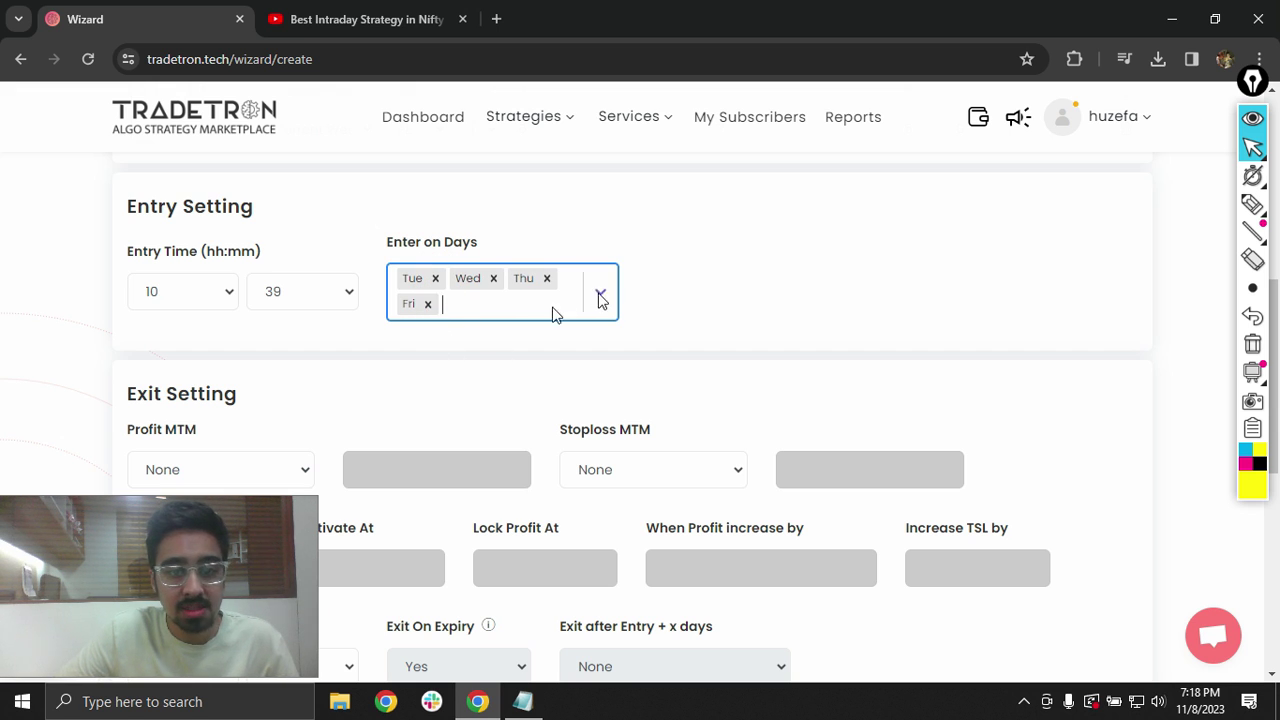
pyautogui.click(428, 305)
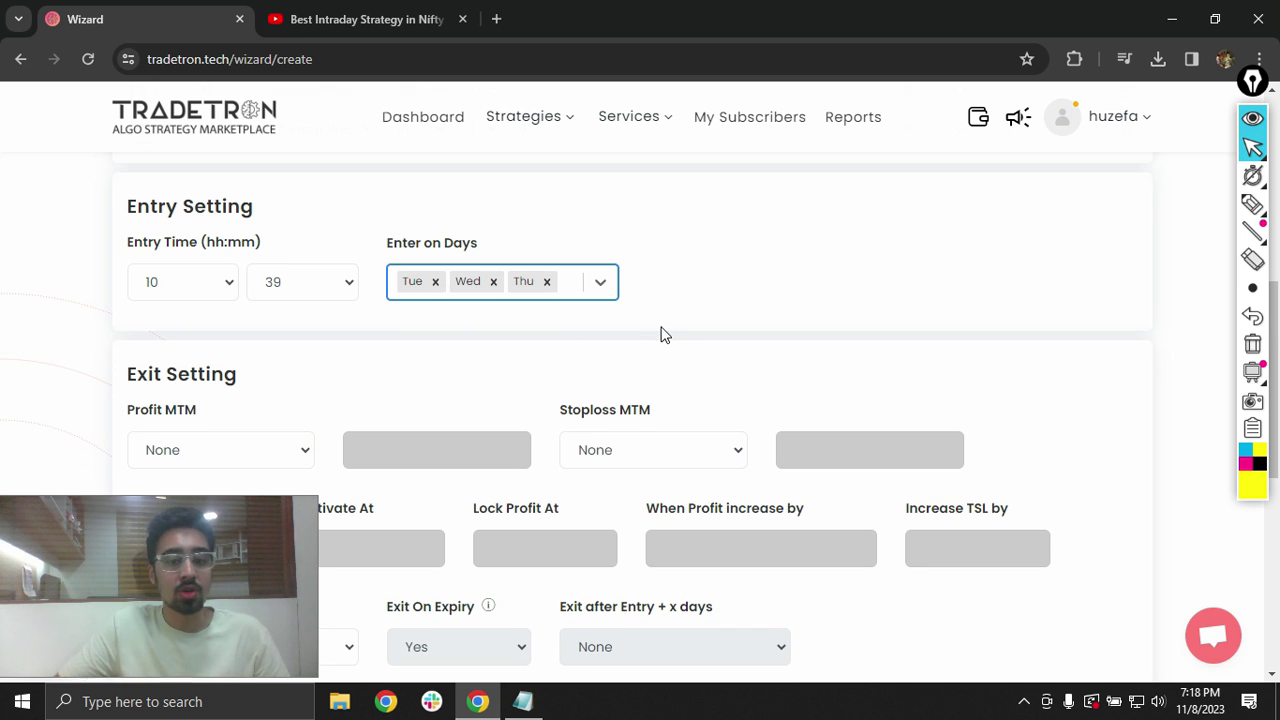
# Step: Set the strategy's exit time to 15:25 in the exit settings
pyautogui.scroll(-2, 662, 334)
pyautogui.scroll(-2, 215, 360)
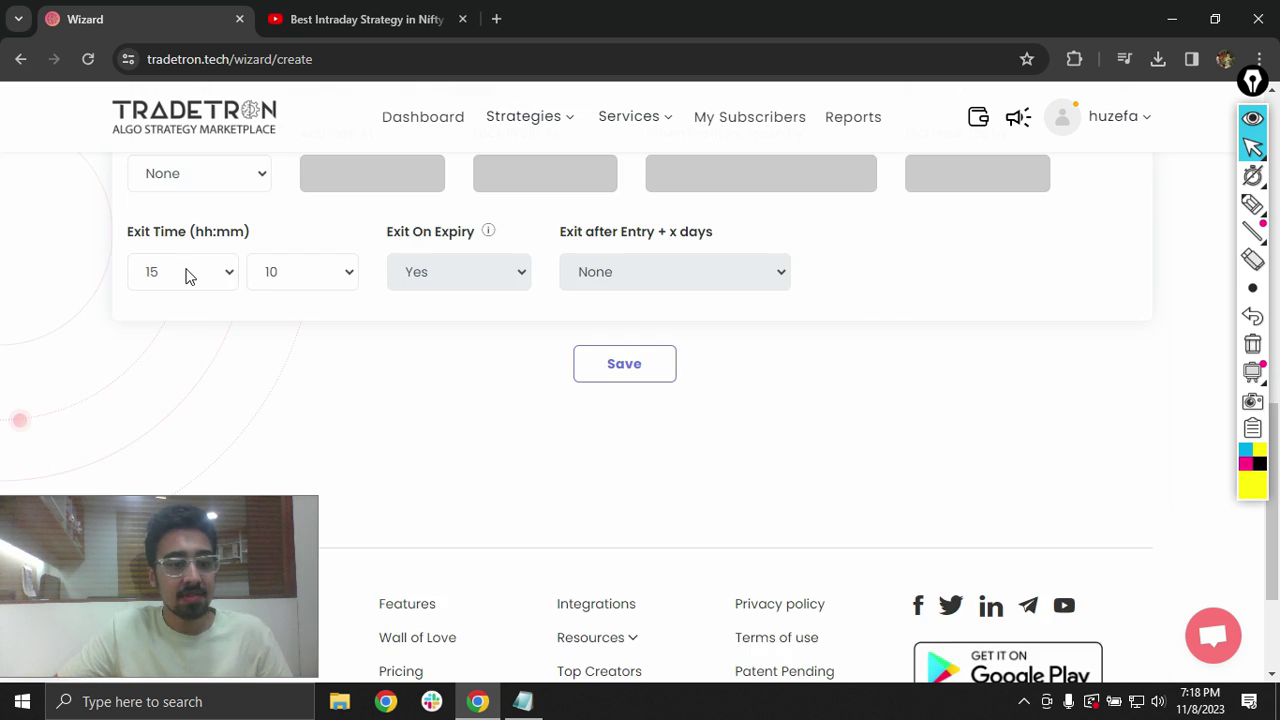
pyautogui.click(229, 272)
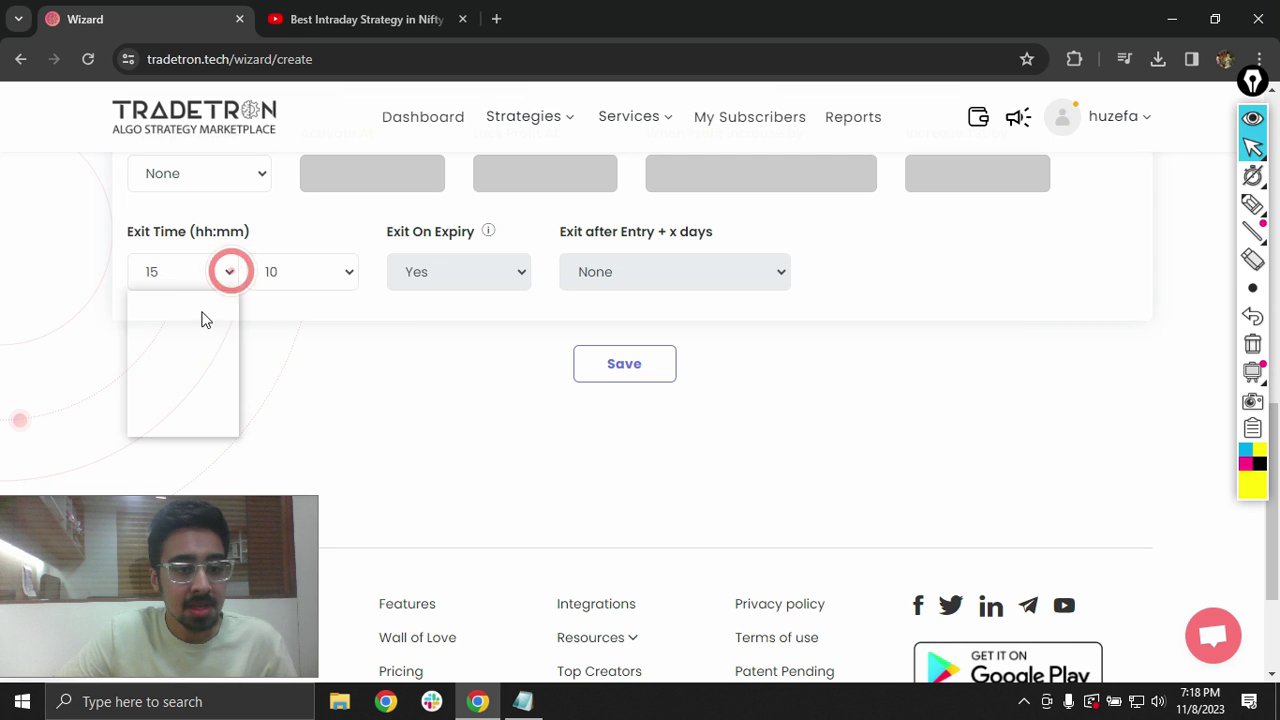
pyautogui.click(297, 278)
pyautogui.click(300, 272)
pyautogui.scroll(-2, 313, 404)
pyautogui.write('25')
pyautogui.press('Return')
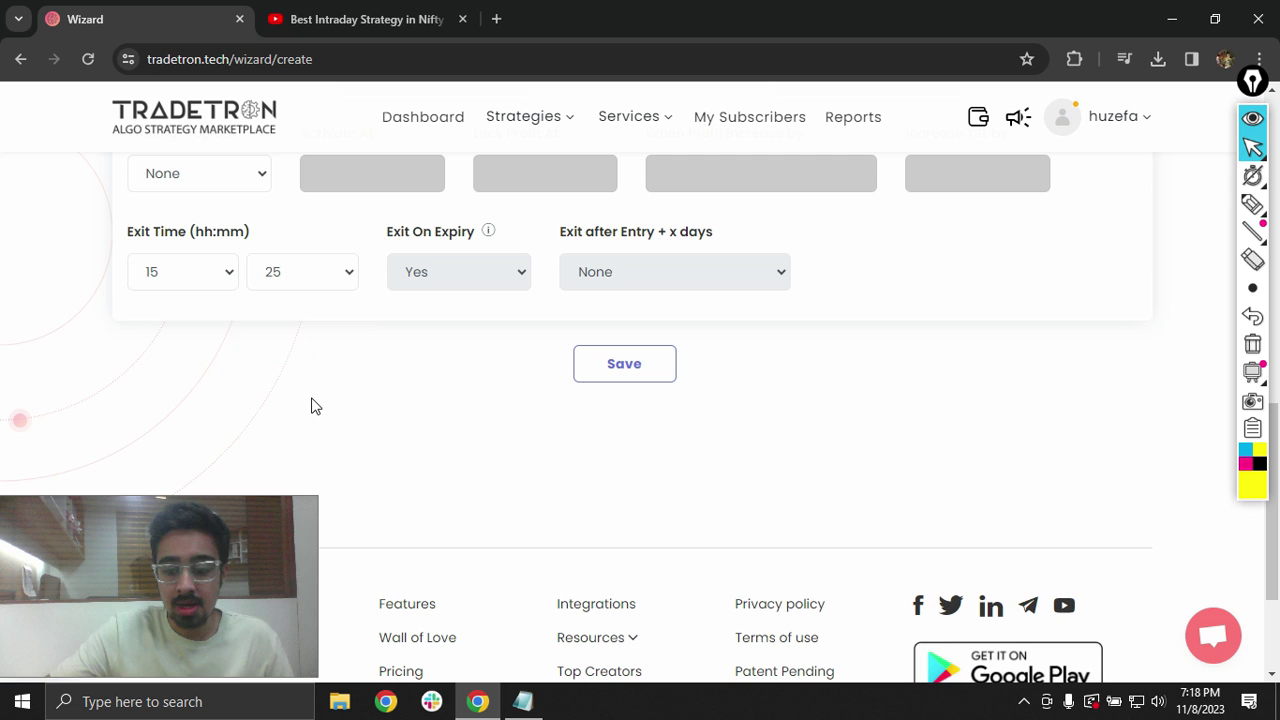
# Step: Save the wizard strategy and go to the list of own strategies
pyautogui.click(622, 372)
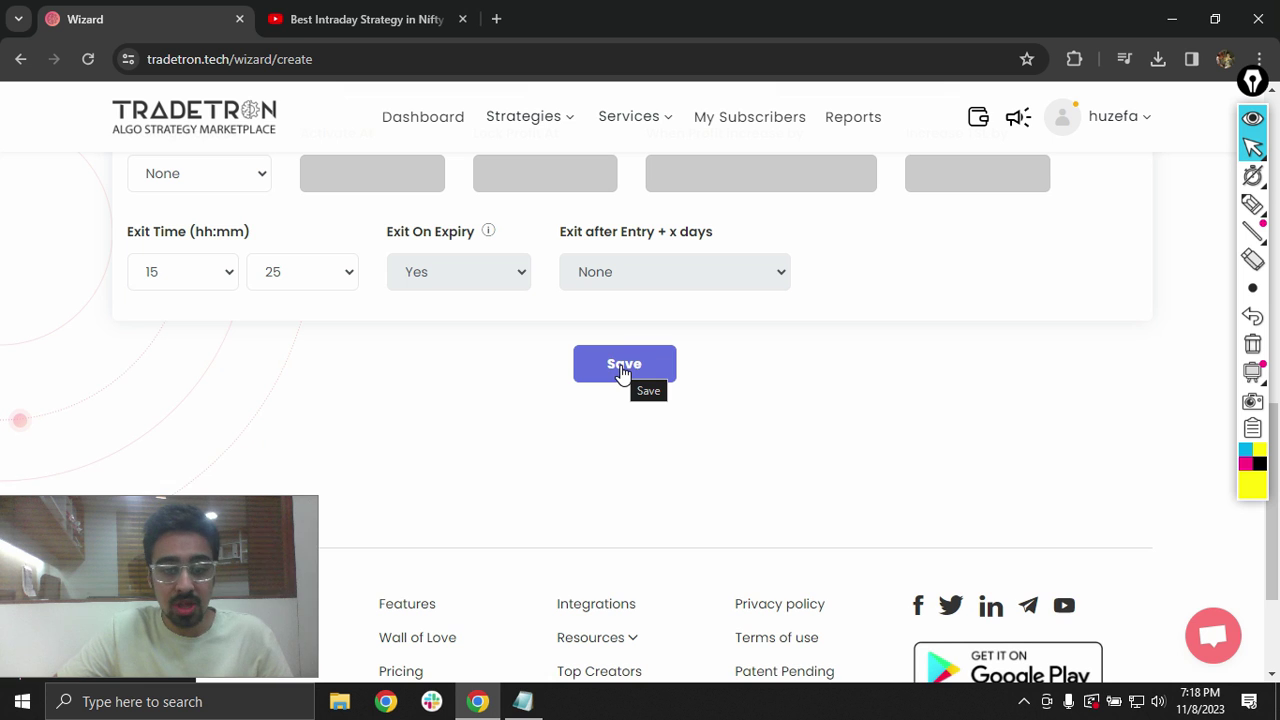
pyautogui.click(622, 368)
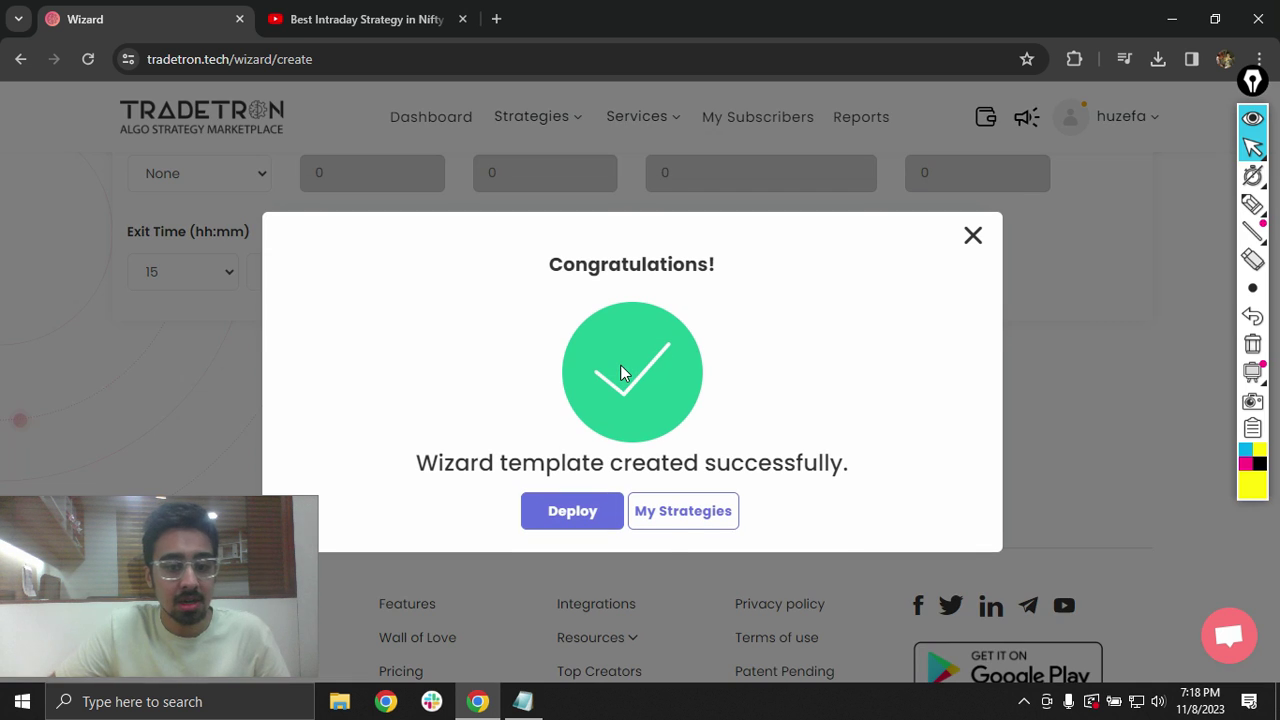
pyautogui.click(678, 525)
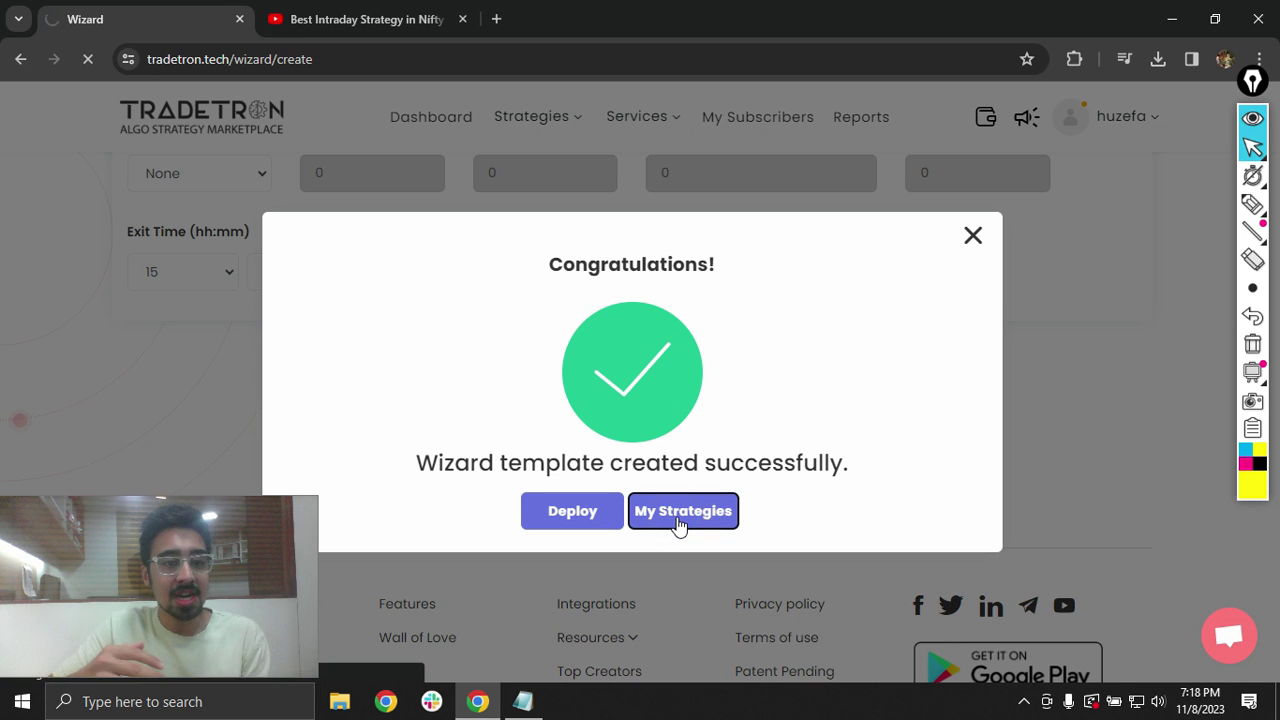
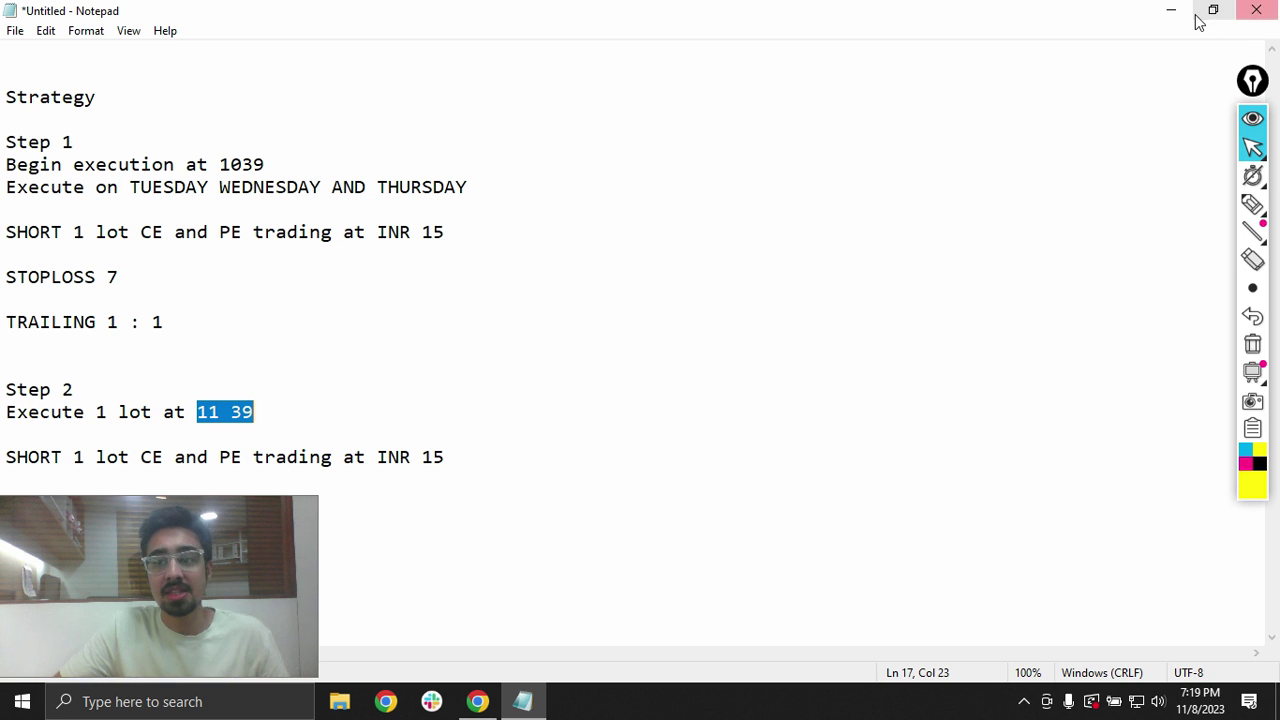
# Step: Return from the notes to the strategy editor, open the CE sell position's strike formula and remove its existing ATM block
pyautogui.hotkey('alt', 'Tab')
pyautogui.scroll(-10, 357, 314)
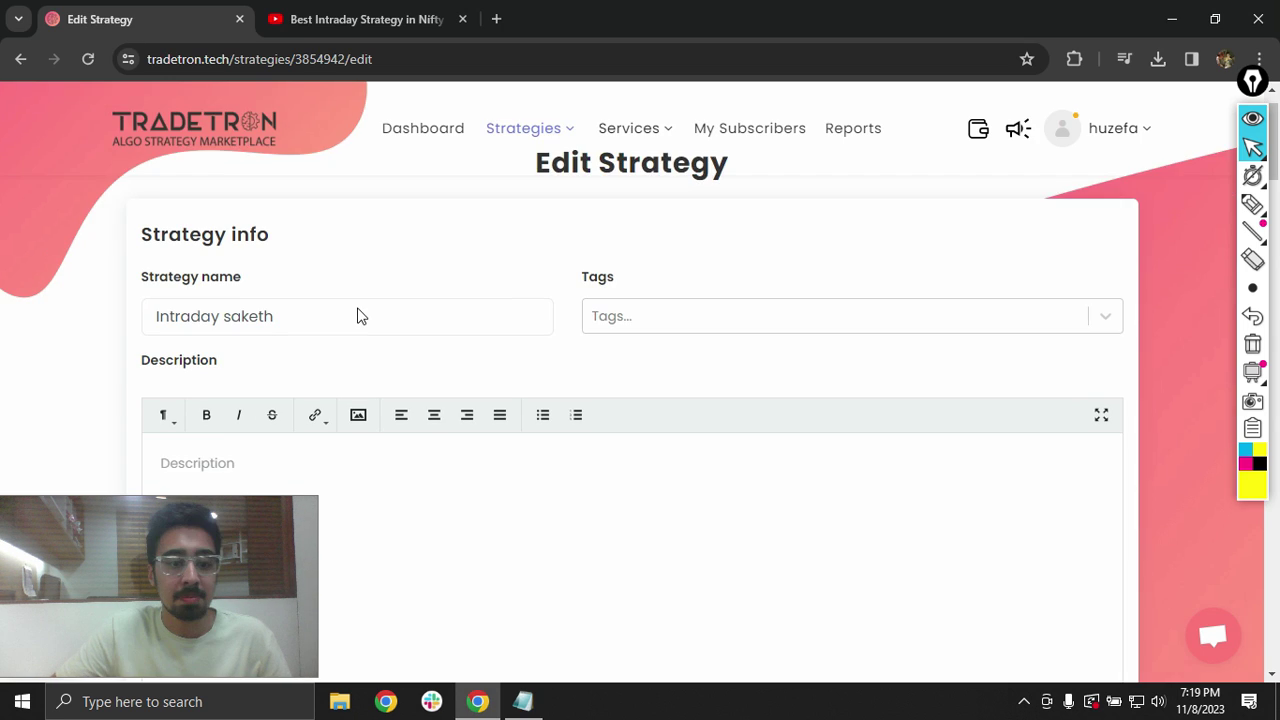
pyautogui.scroll(-1, 400, 318)
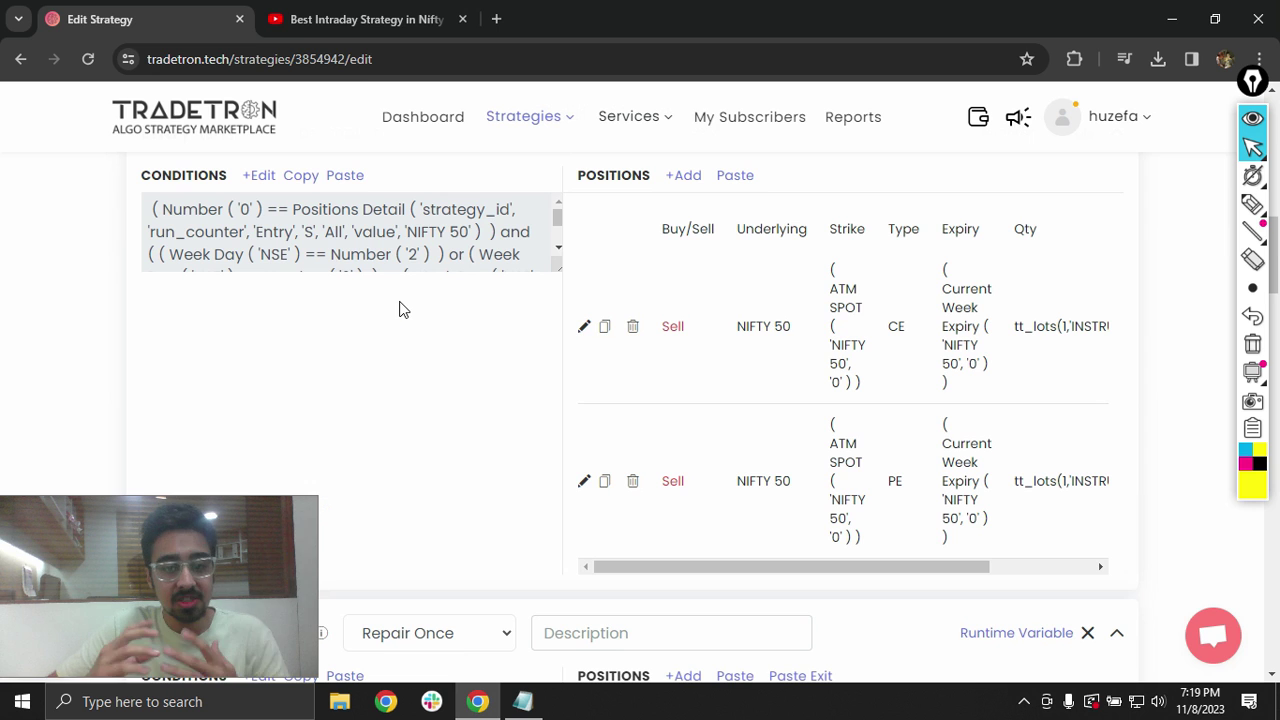
pyautogui.click(585, 330)
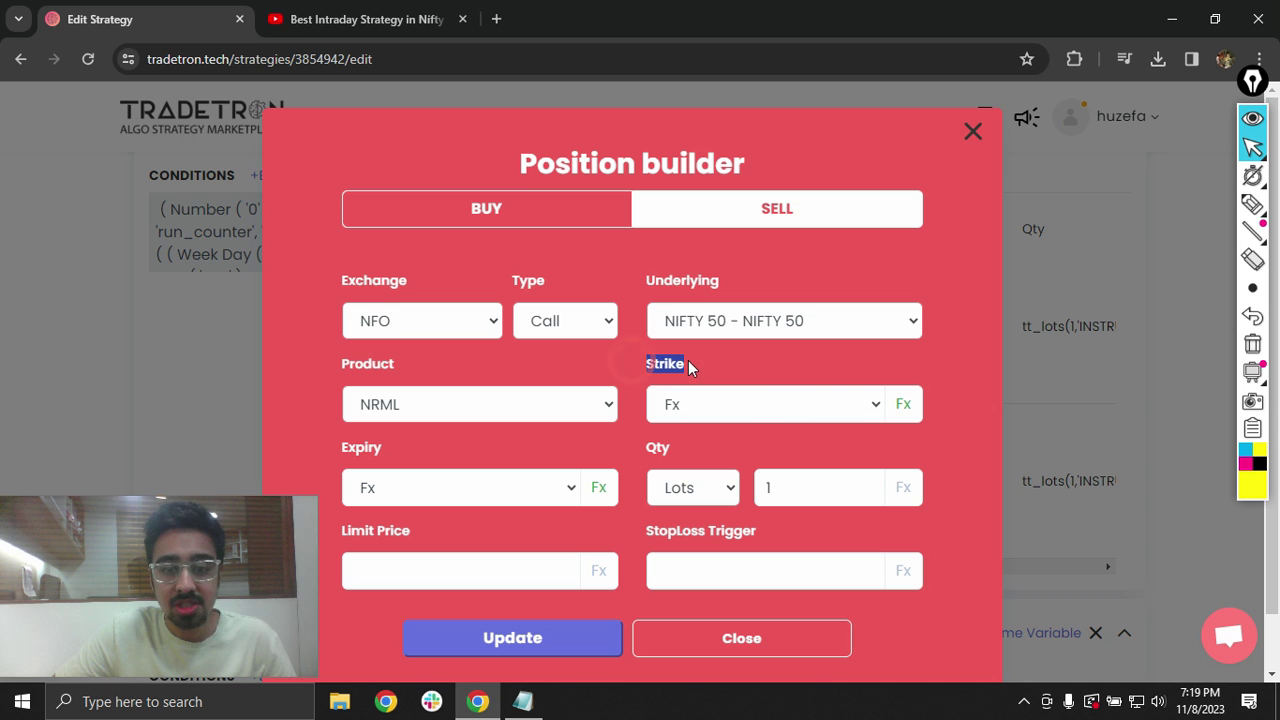
pyautogui.click(903, 405)
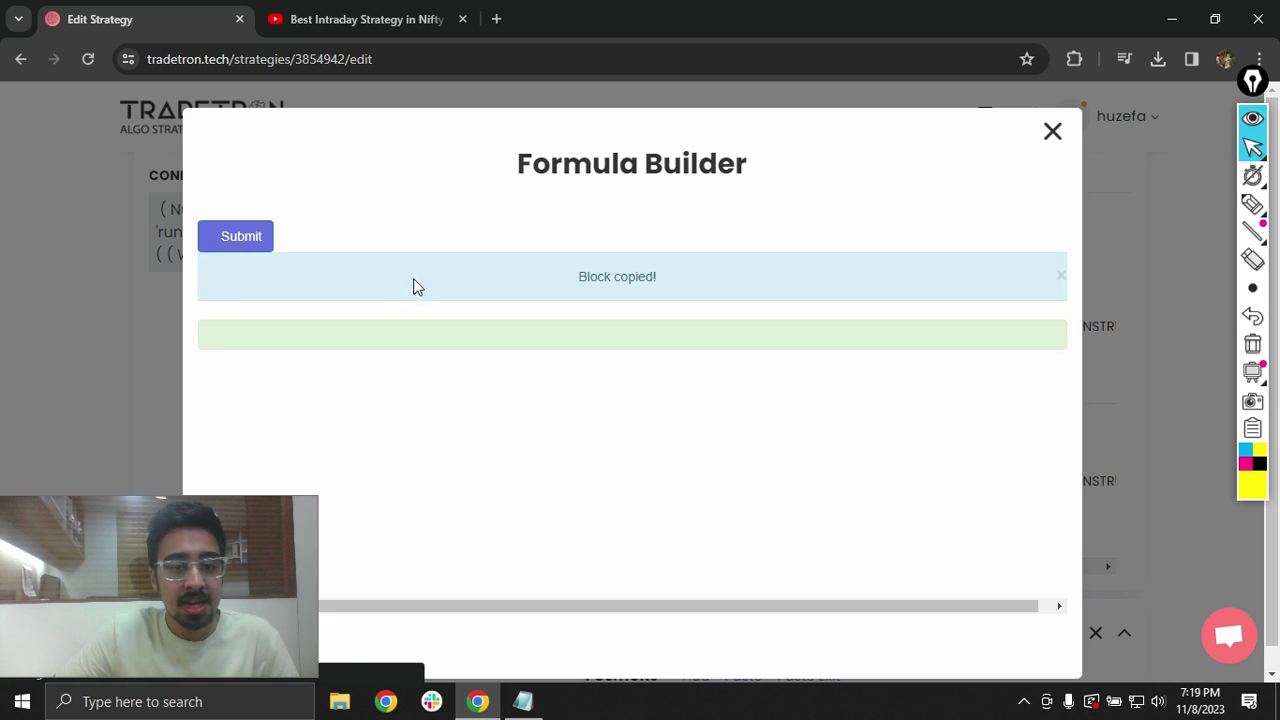
pyautogui.click(497, 265)
# Step: Add the Find Strike keyword to the CE strike formula with NIFTY 50 as its underlying
pyautogui.click(337, 282)
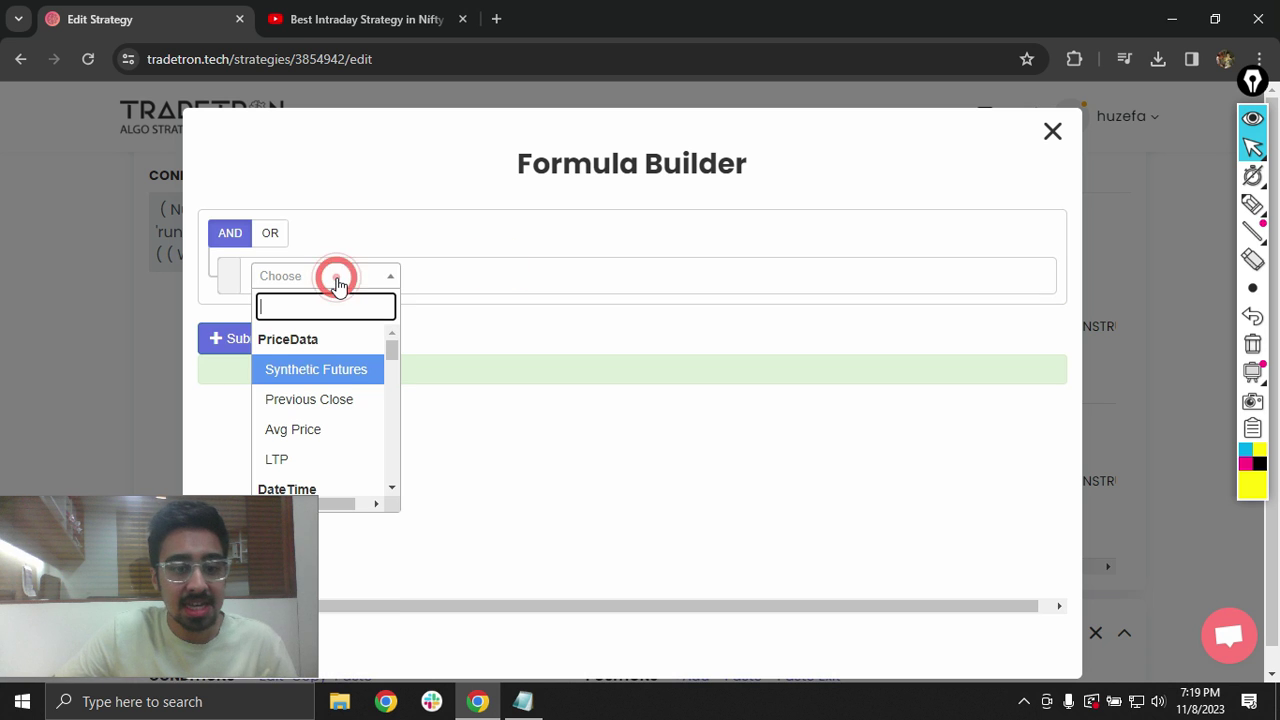
pyautogui.write('find')
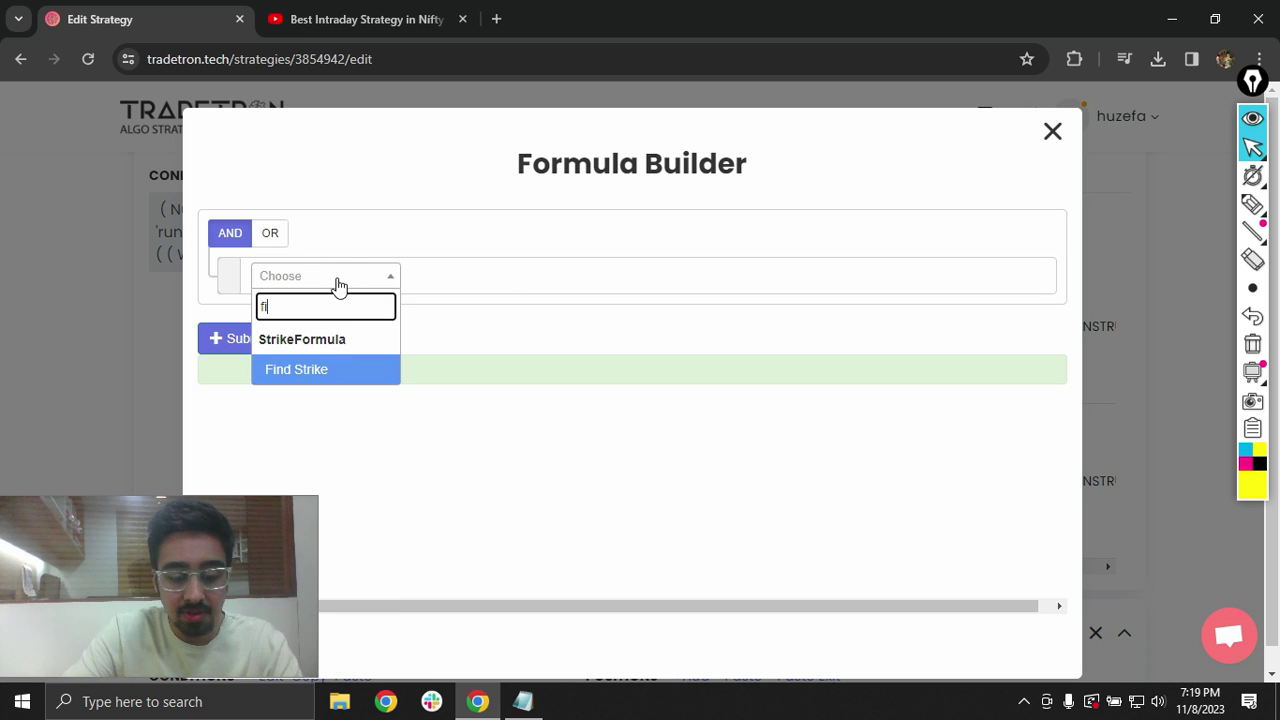
pyautogui.click(348, 368)
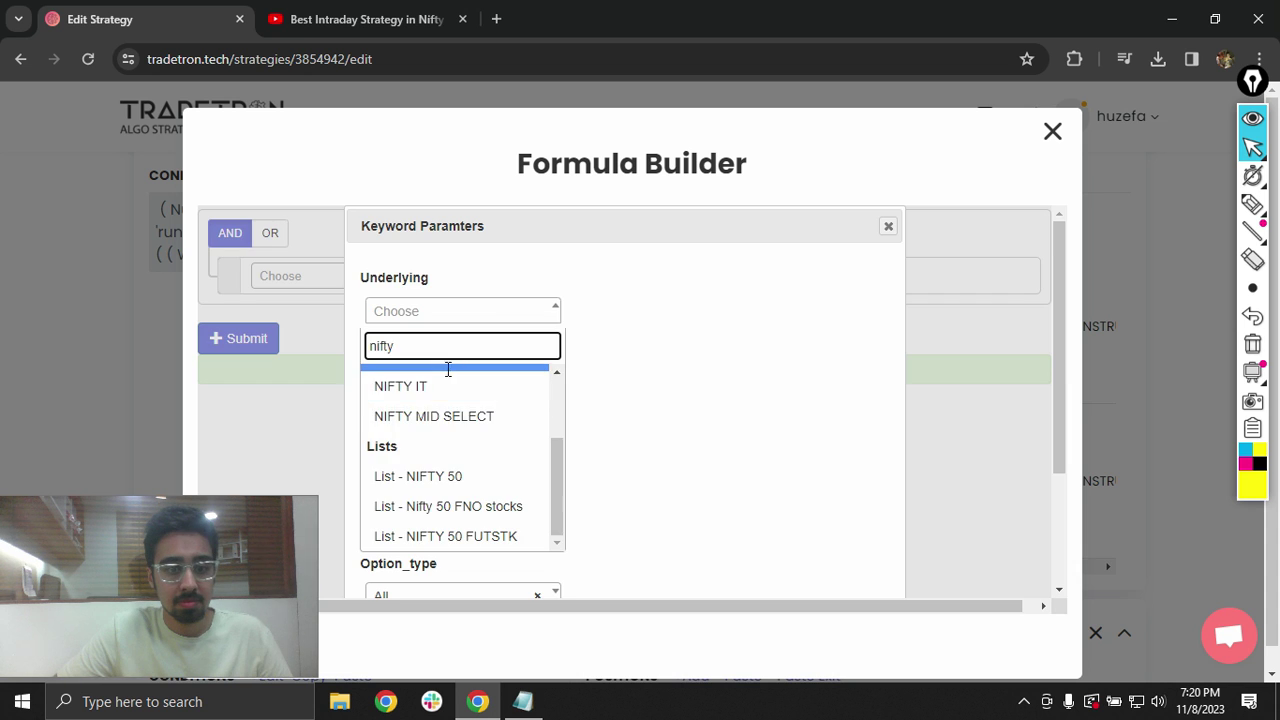
pyautogui.scroll(3, 446, 366)
pyautogui.click(438, 406)
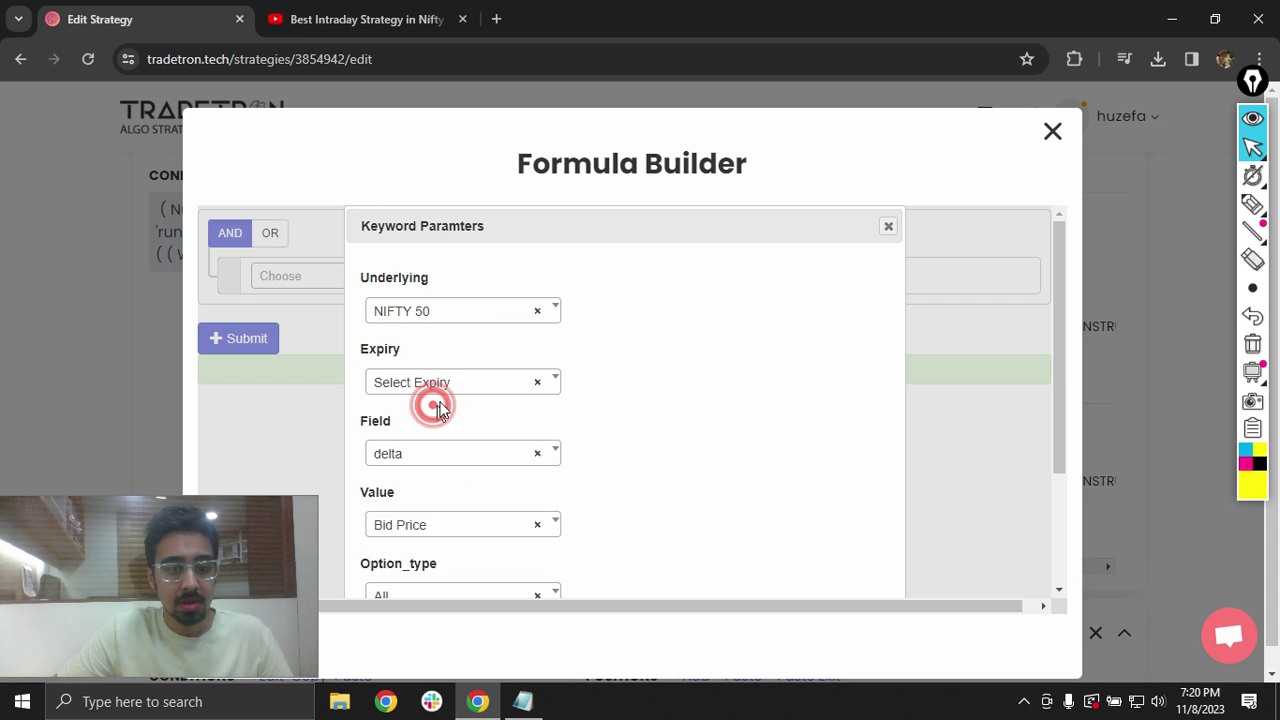
# Step: Set Find Strike's field to ltp, option type to CE and value to Number, and accept the parameters
pyautogui.scroll(-2, 438, 406)
pyautogui.click(422, 373)
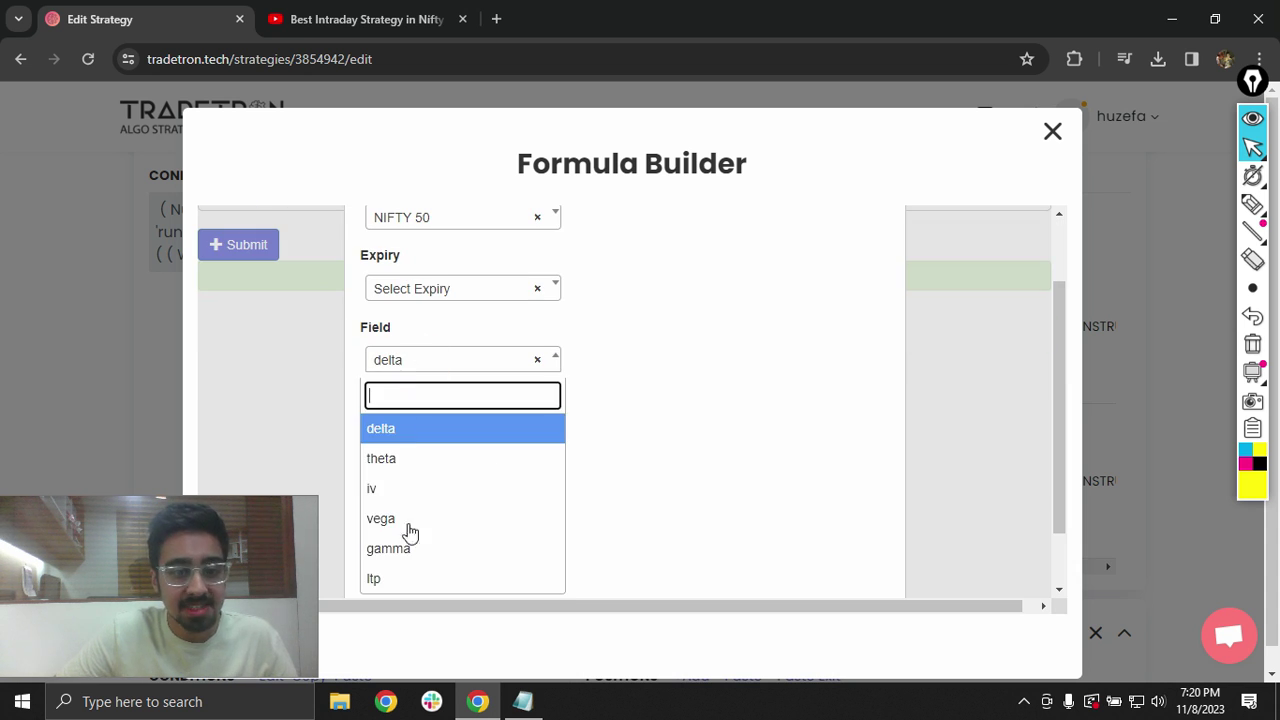
pyautogui.click(409, 583)
pyautogui.scroll(-2, 473, 440)
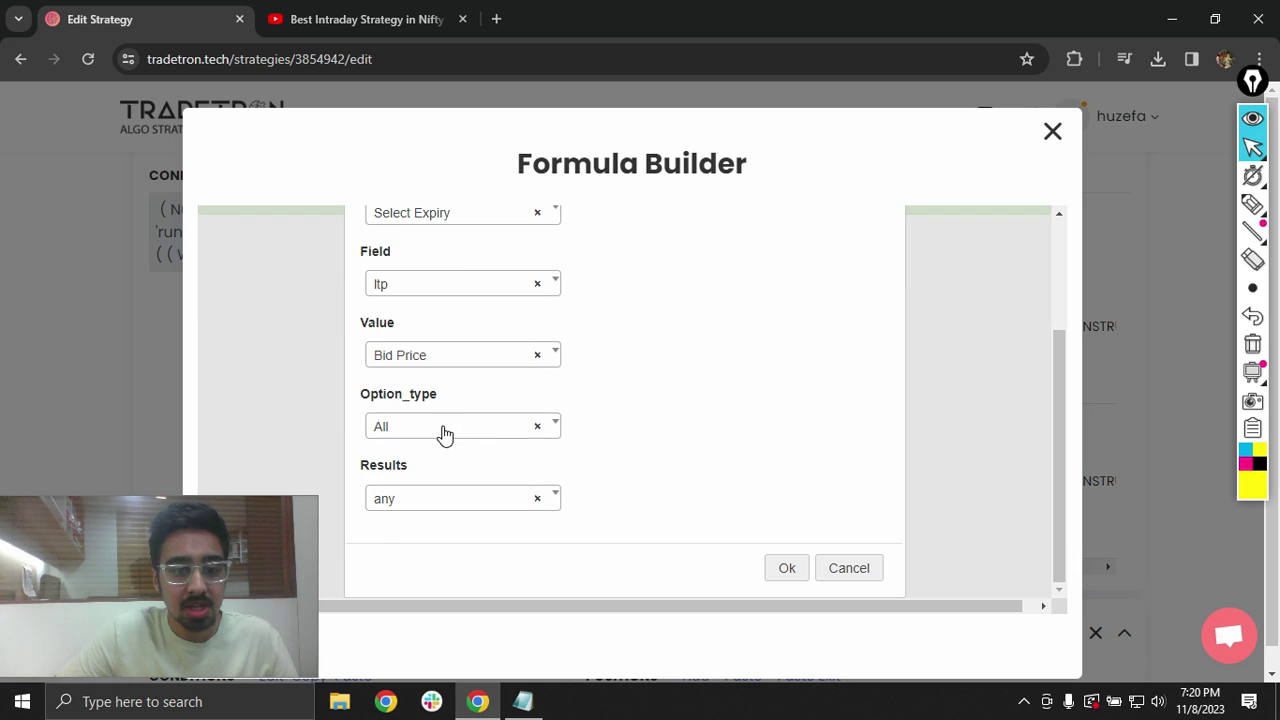
pyautogui.click(445, 427)
pyautogui.click(428, 524)
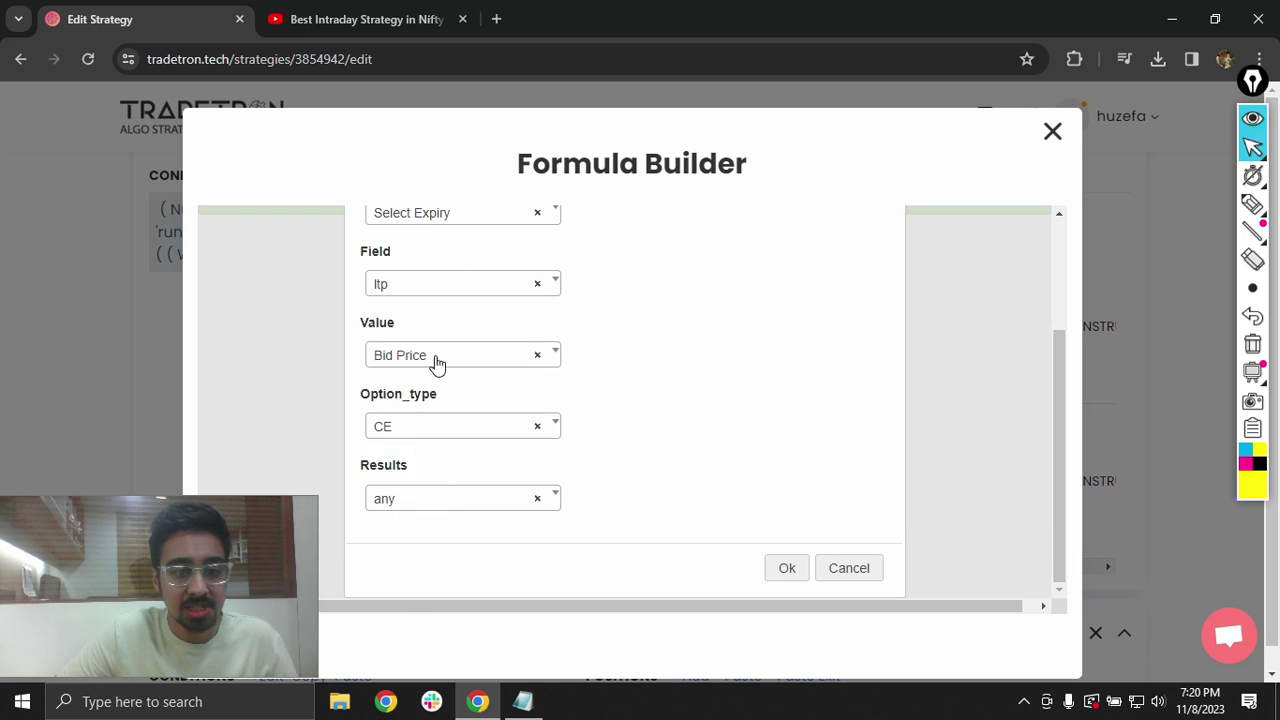
pyautogui.click(437, 355)
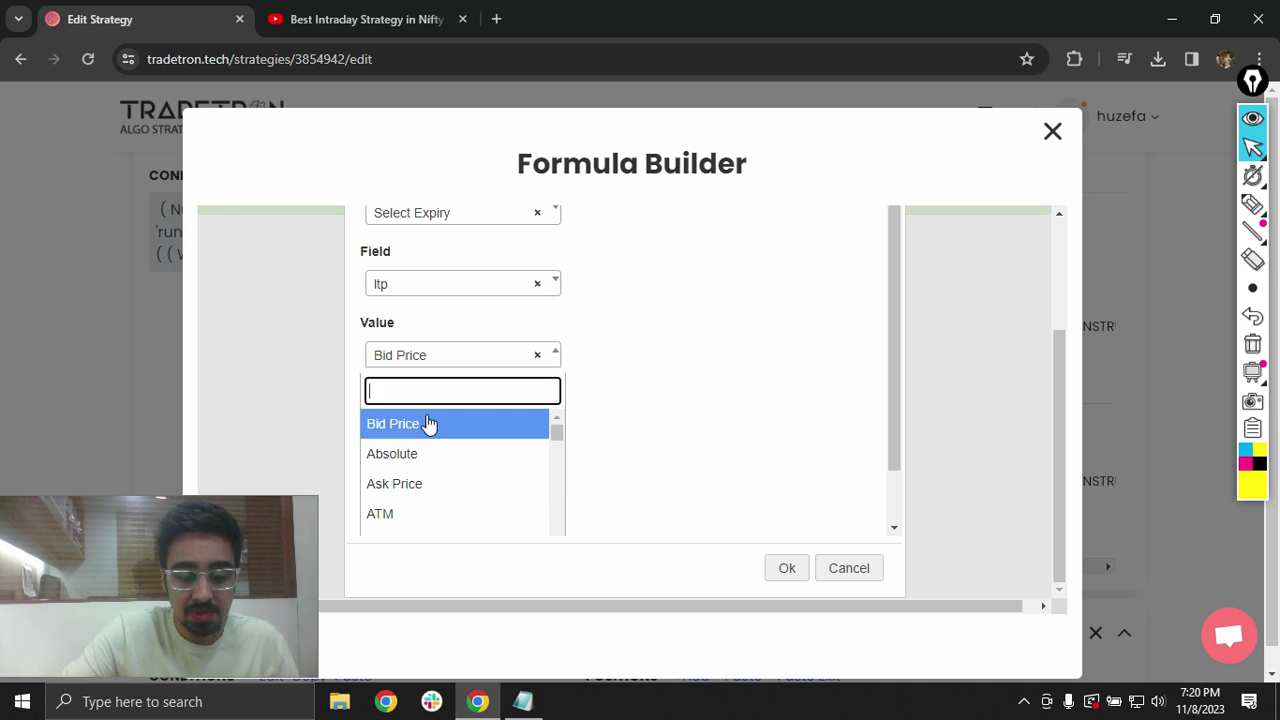
pyautogui.write('num')
pyautogui.click(423, 453)
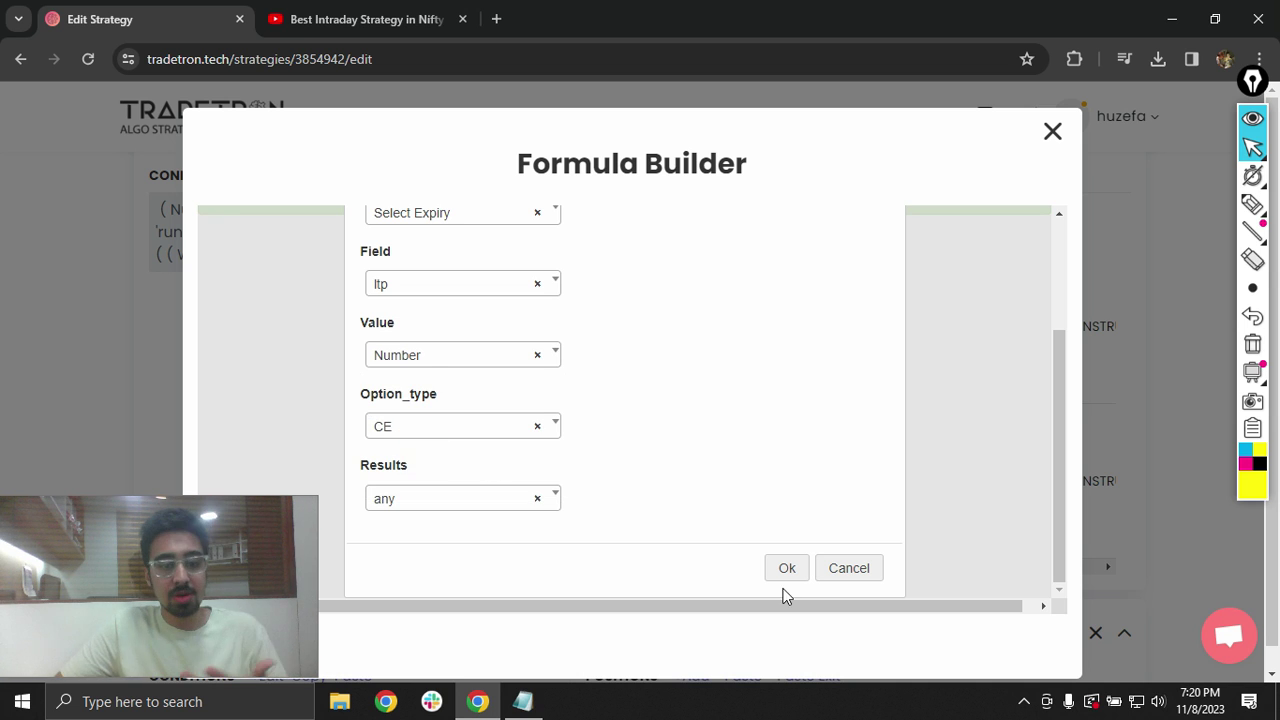
pyautogui.click(783, 568)
# Step: Set the expiry type inside the Find Strike block to week
pyautogui.click(487, 294)
pyautogui.click(513, 333)
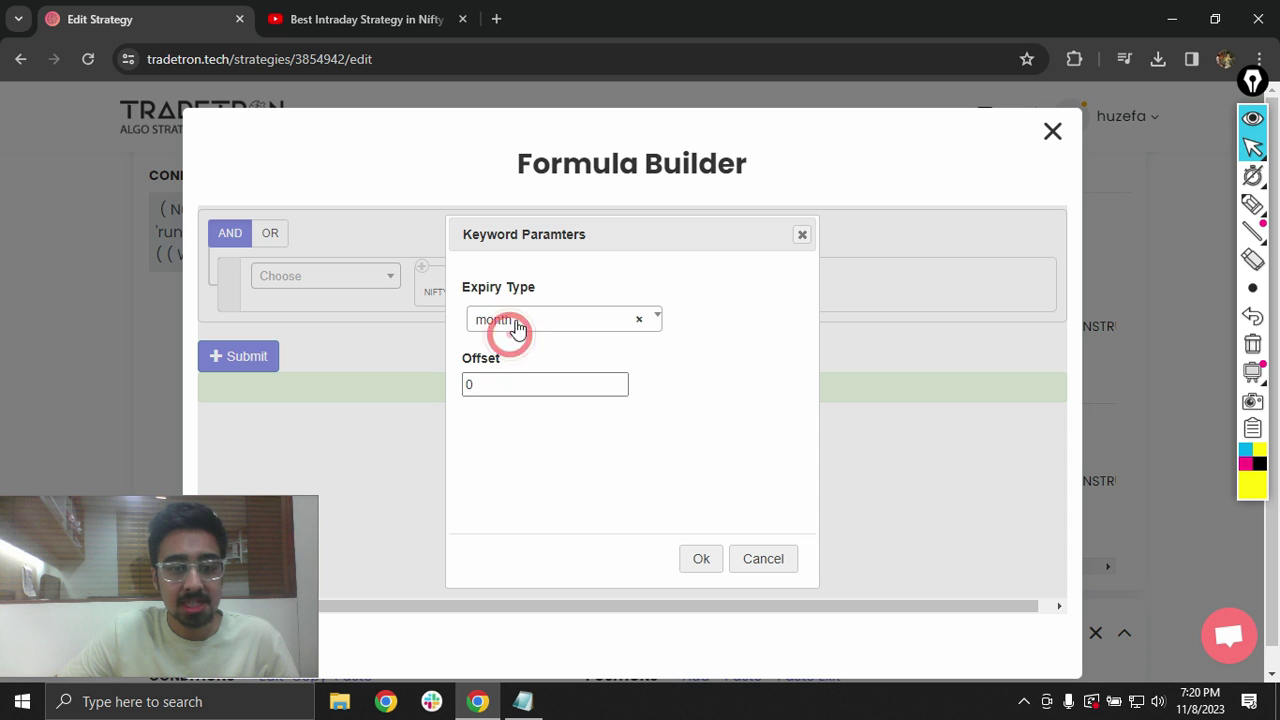
pyautogui.click(500, 418)
pyautogui.click(699, 560)
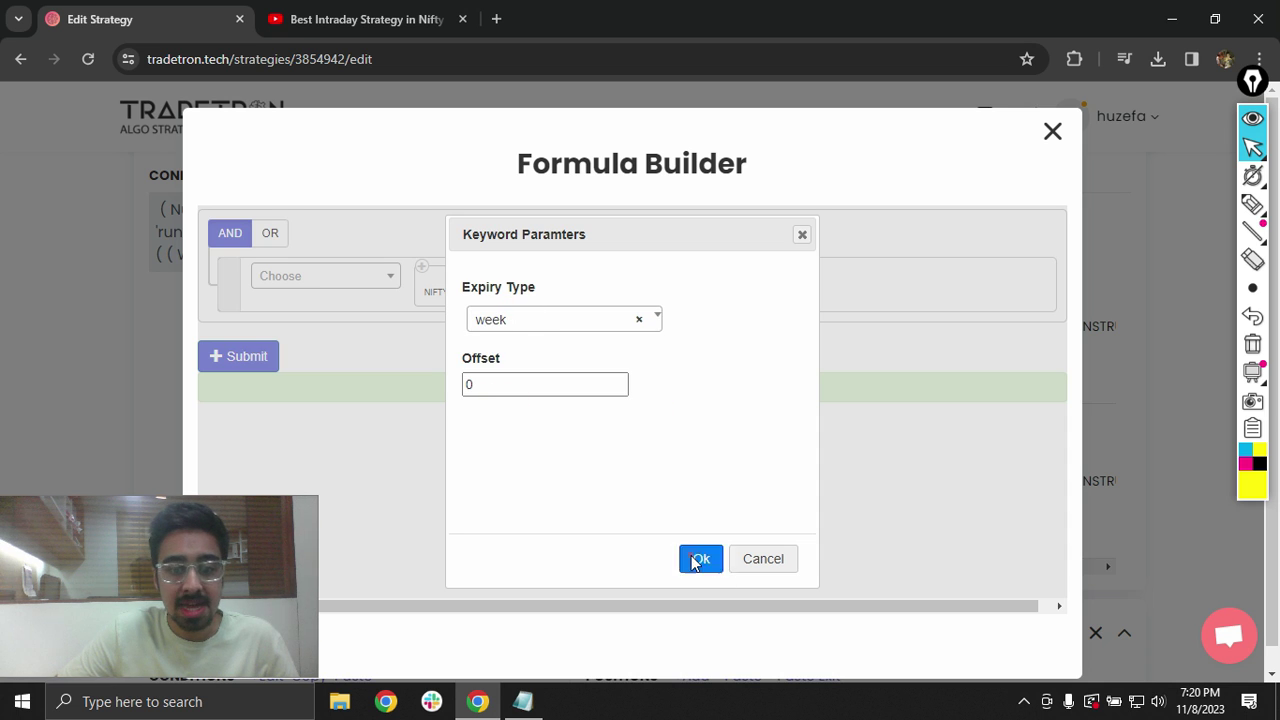
# Step: Set the Number value inside the Find Strike block to 15
pyautogui.click(451, 298)
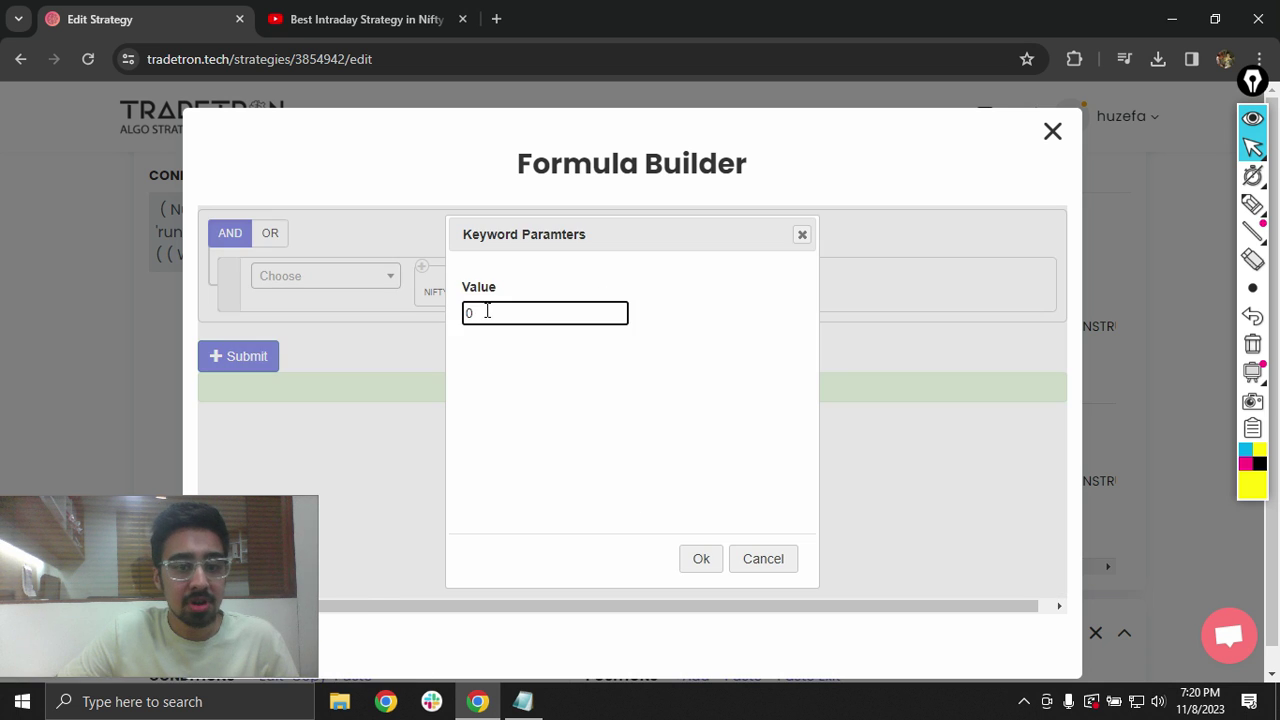
pyautogui.doubleClick(487, 311)
pyautogui.write('15')
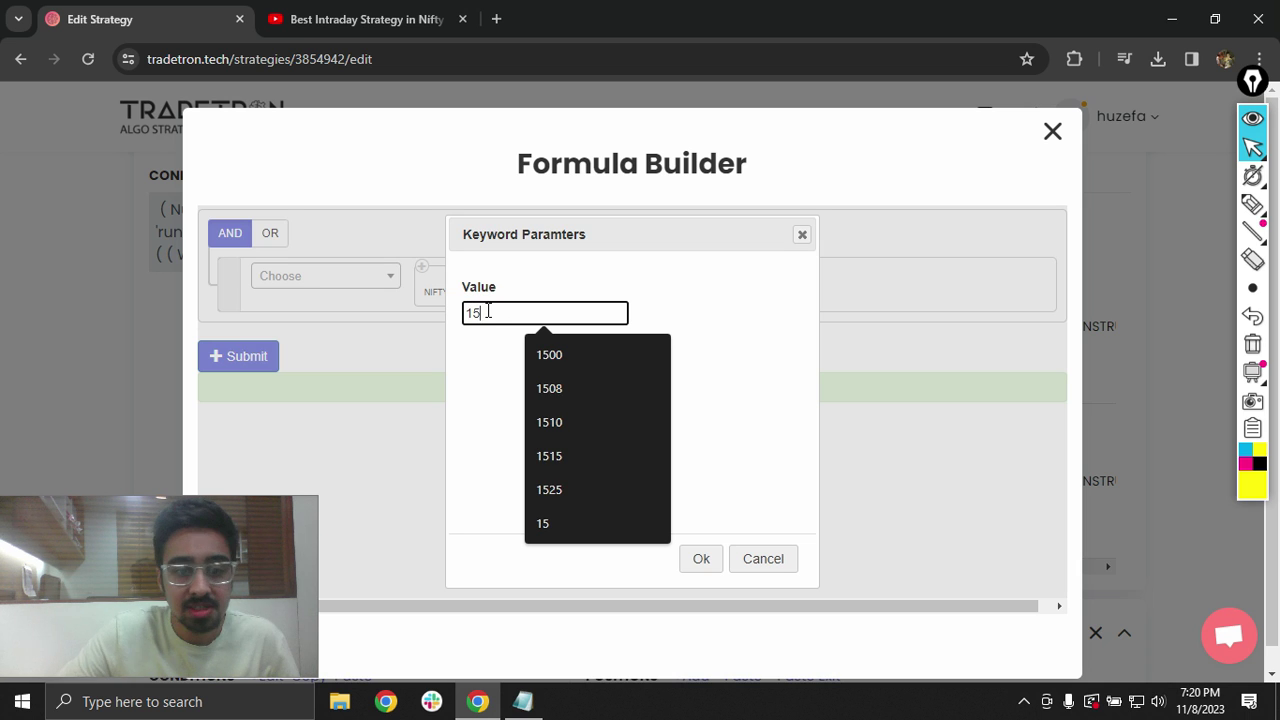
pyautogui.click(699, 558)
# Step: Submit the strike formula and update the CE sell position with it
pyautogui.click(240, 360)
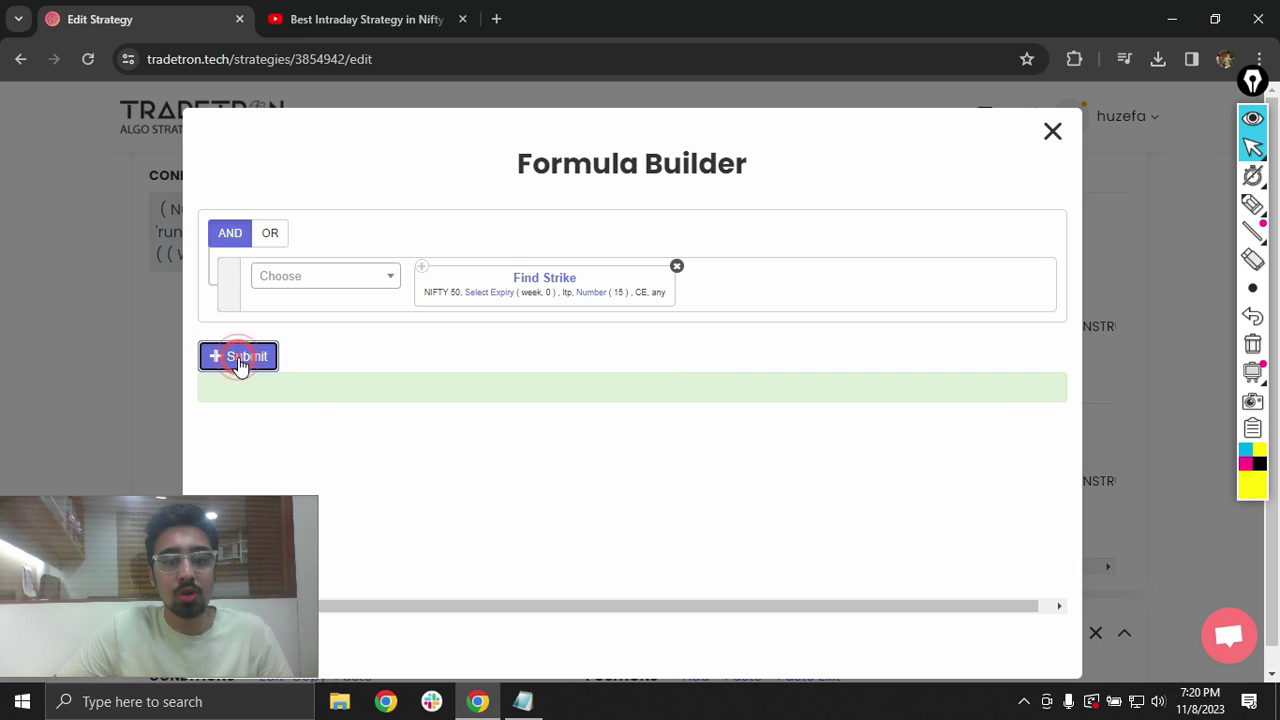
pyautogui.click(1053, 132)
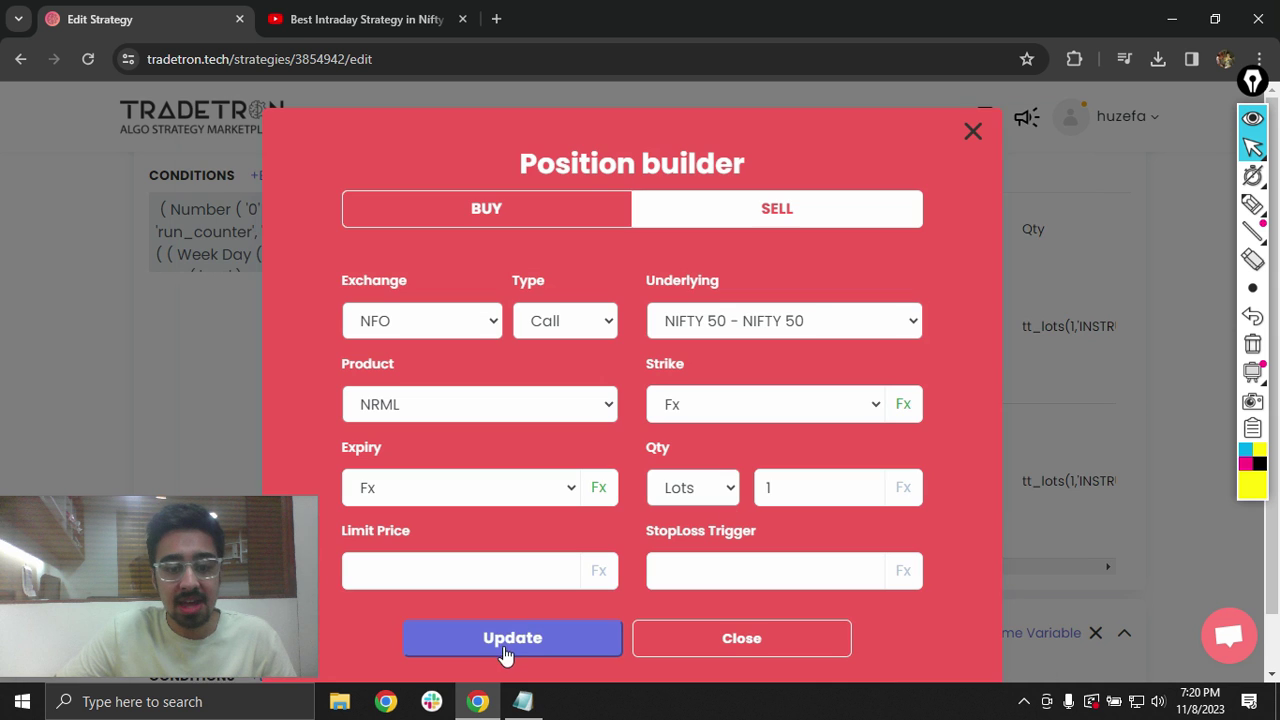
pyautogui.click(728, 636)
pyautogui.scroll(-1, 737, 471)
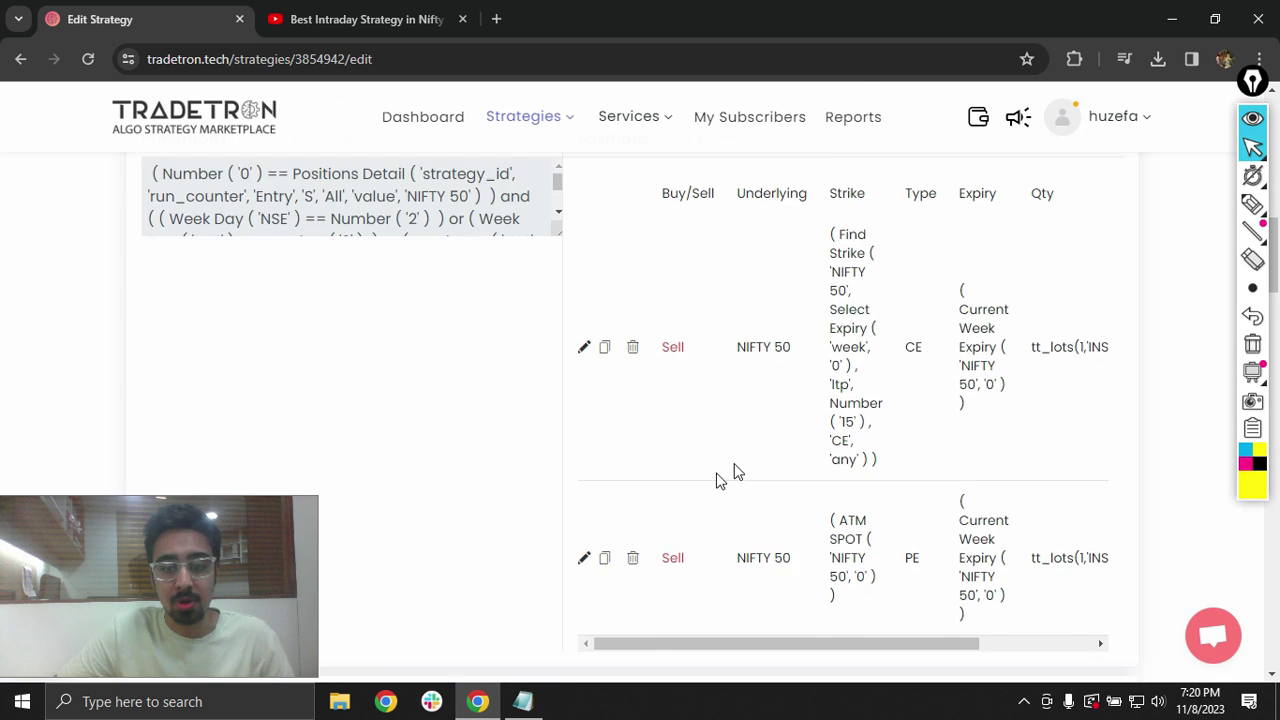
# Step: Replace ATM SPOT in the PE sell position's strike formula with a Find Strike block using week expiry, ltp and PE
pyautogui.scroll(-2, 737, 471)
pyautogui.click(584, 405)
pyautogui.click(905, 403)
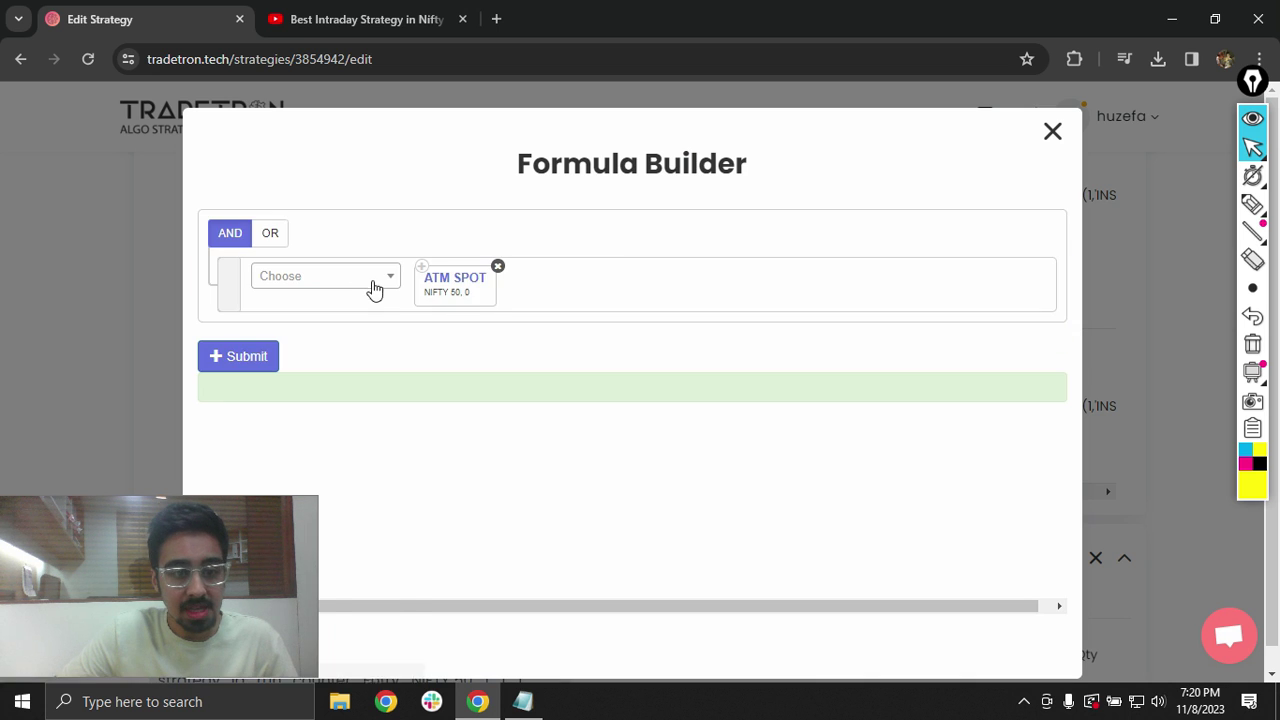
pyautogui.click(496, 270)
pyautogui.click(343, 280)
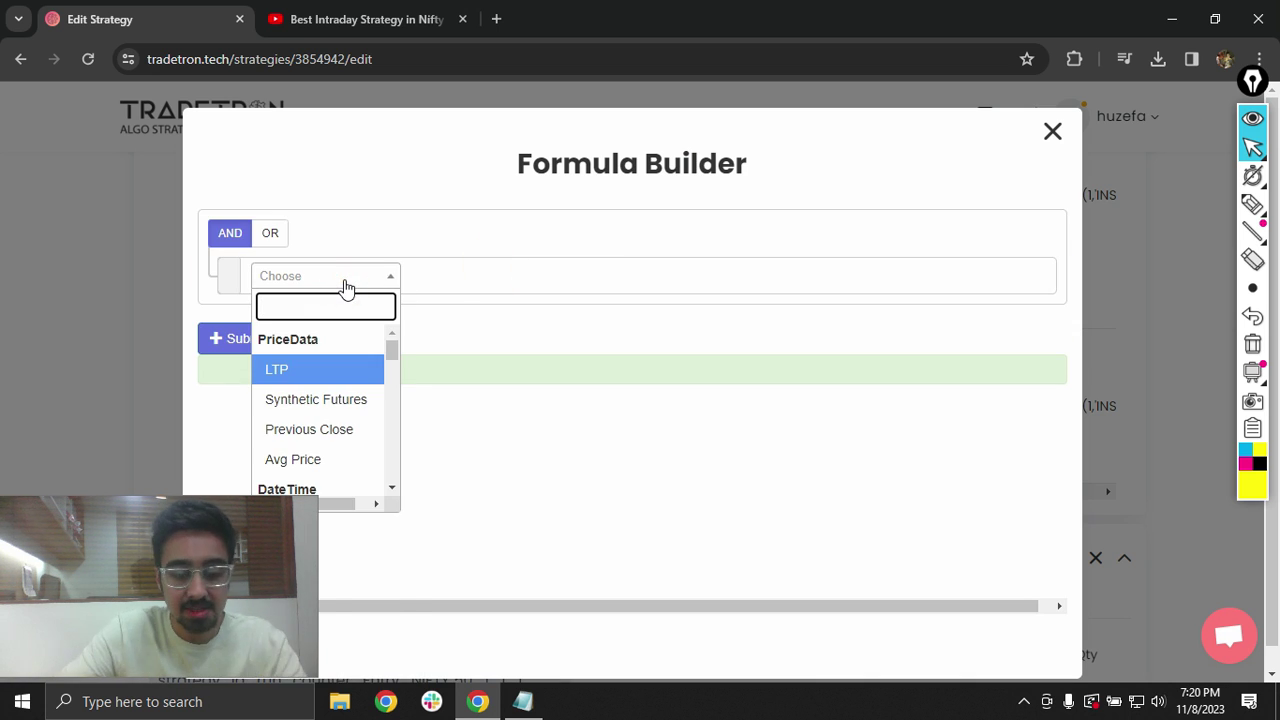
pyautogui.write('fin')
pyautogui.press('Return')
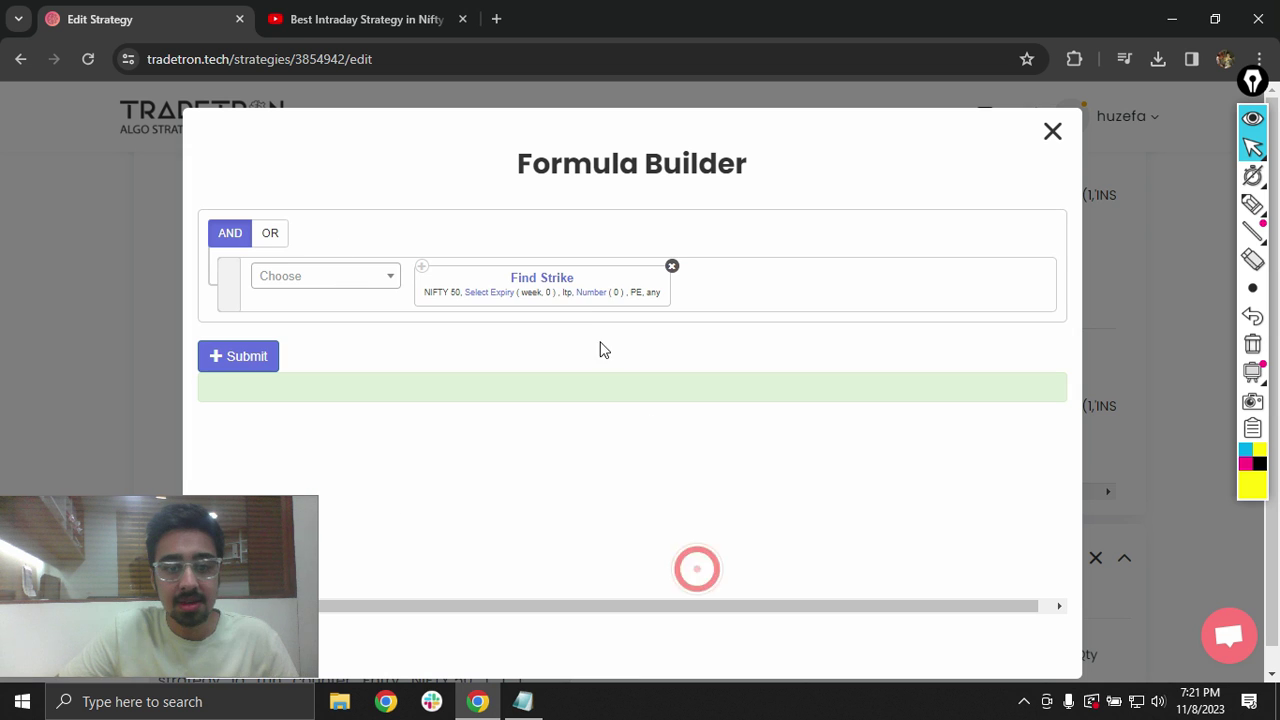
# Step: Set the Number value inside the PE position's Find Strike block to 15
pyautogui.click(595, 293)
pyautogui.doubleClick(509, 314)
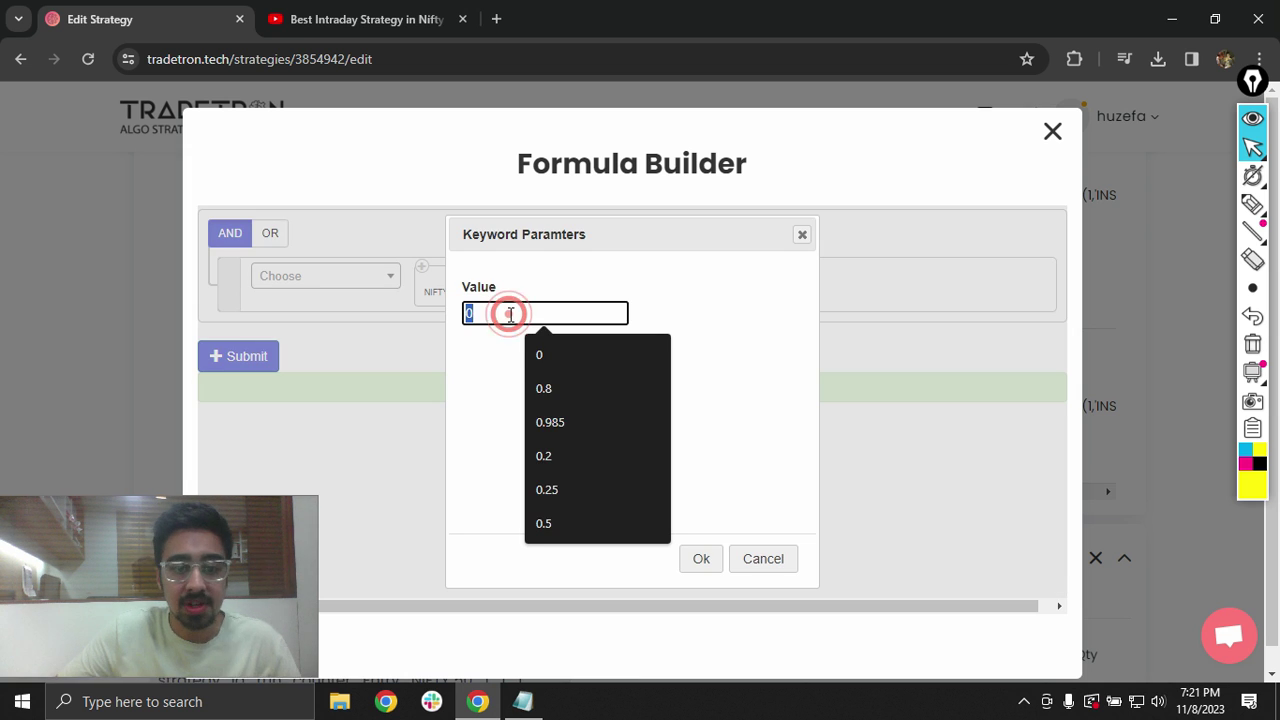
pyautogui.write('15')
pyautogui.click(701, 559)
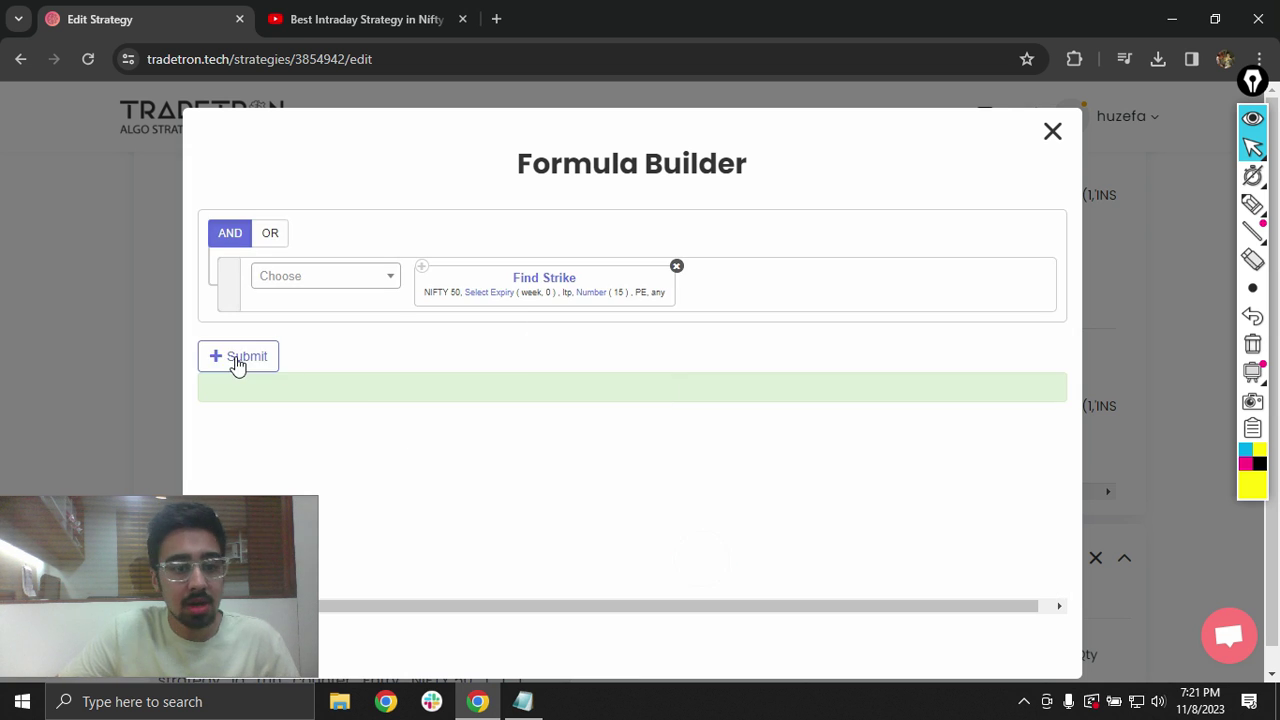
# Step: Submit the Find Strike formula, update the PE sell position with it, and close the position builder
pyautogui.click(236, 358)
pyautogui.click(1052, 133)
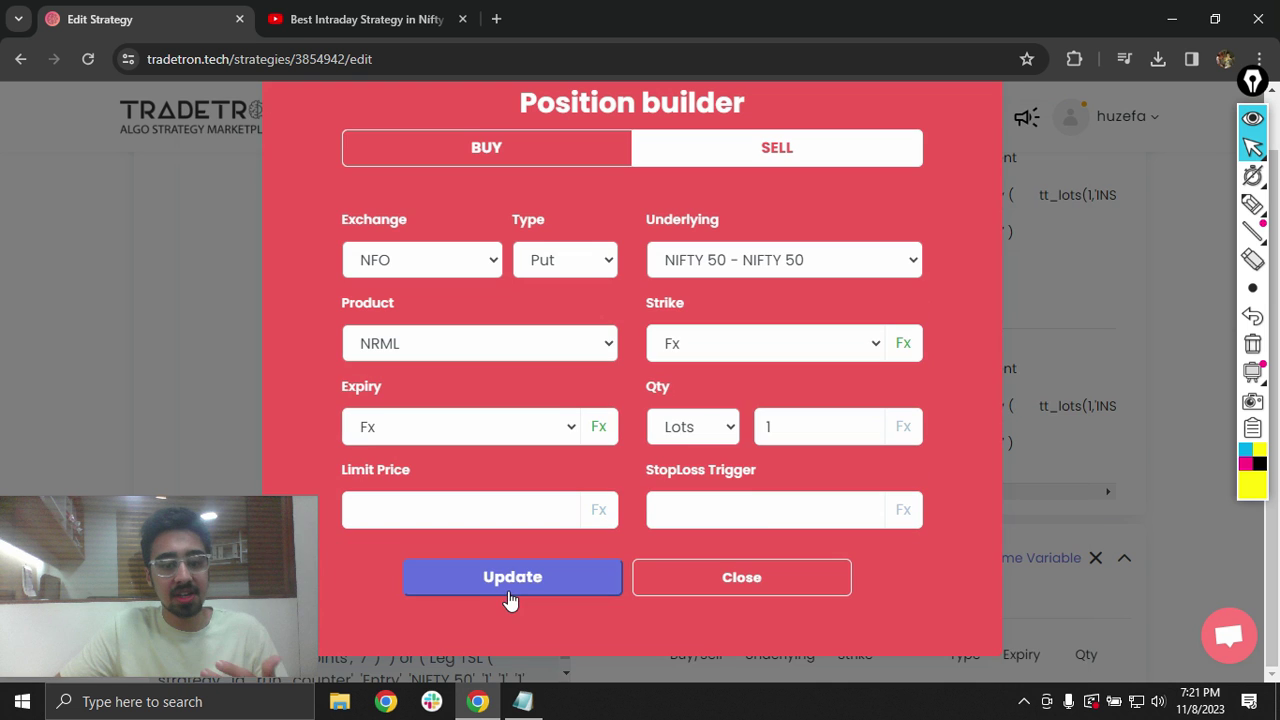
pyautogui.click(511, 590)
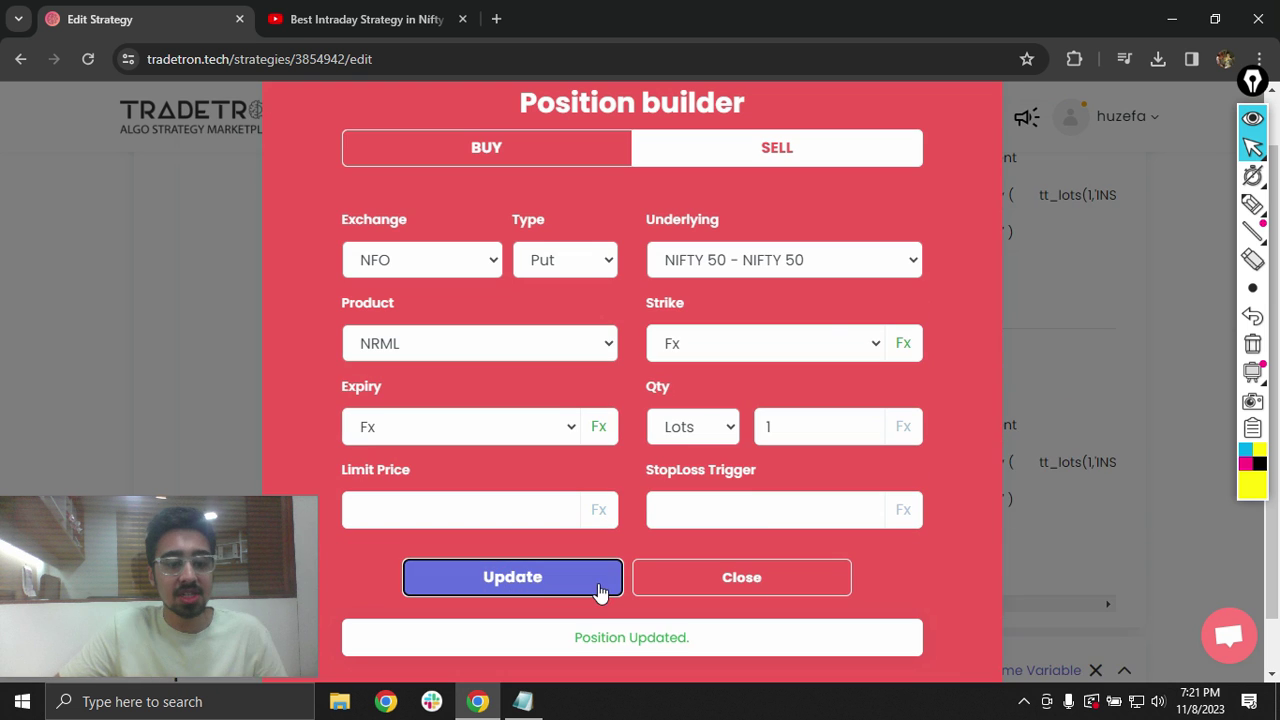
pyautogui.click(755, 582)
# Step: Copy the Universal Exit condition, add a new set to the strategy, and paste the condition back into Universal Exit
pyautogui.scroll(-3, 770, 452)
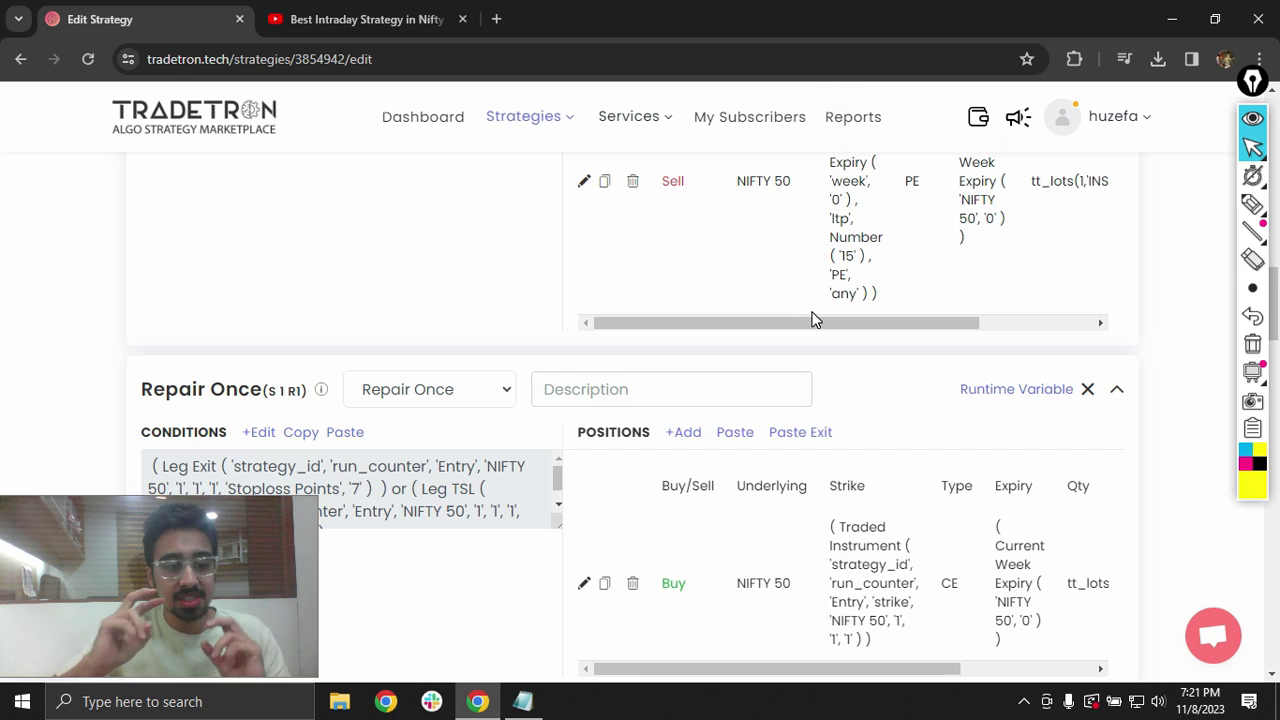
pyautogui.scroll(-2, 818, 326)
pyautogui.scroll(-3, 768, 373)
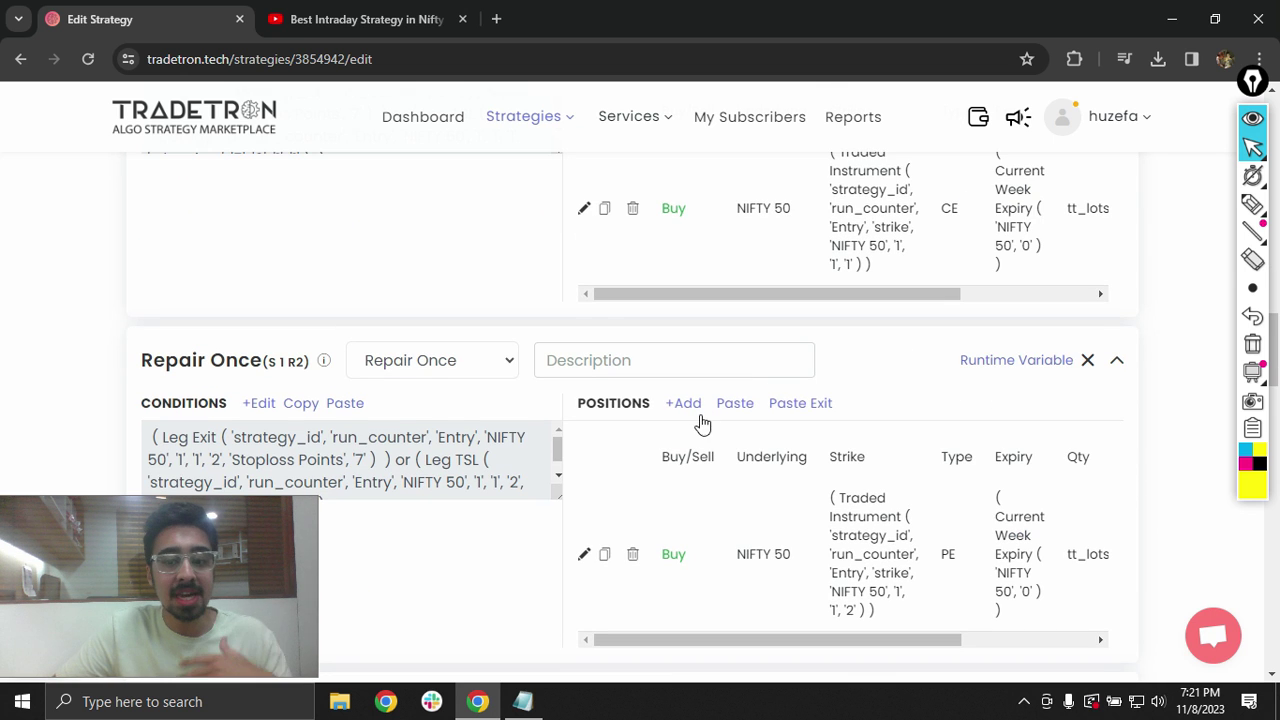
pyautogui.scroll(-3, 654, 434)
pyautogui.scroll(-6, 688, 493)
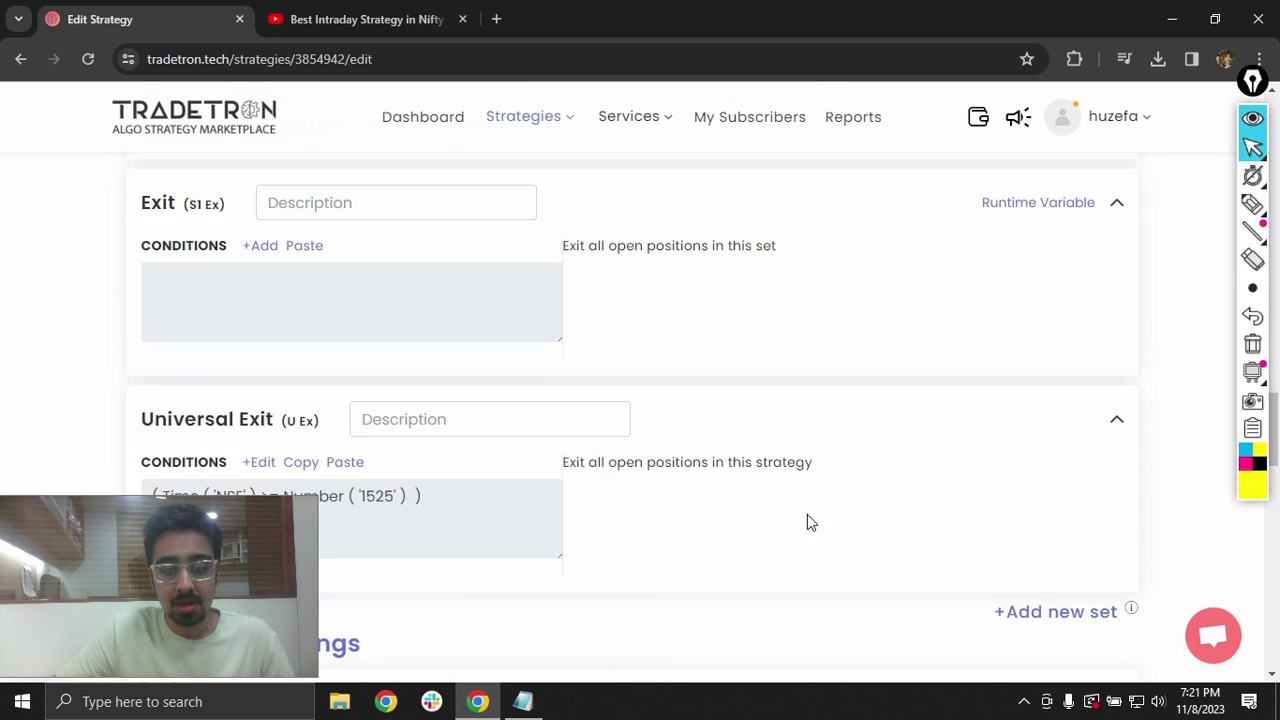
pyautogui.click(300, 276)
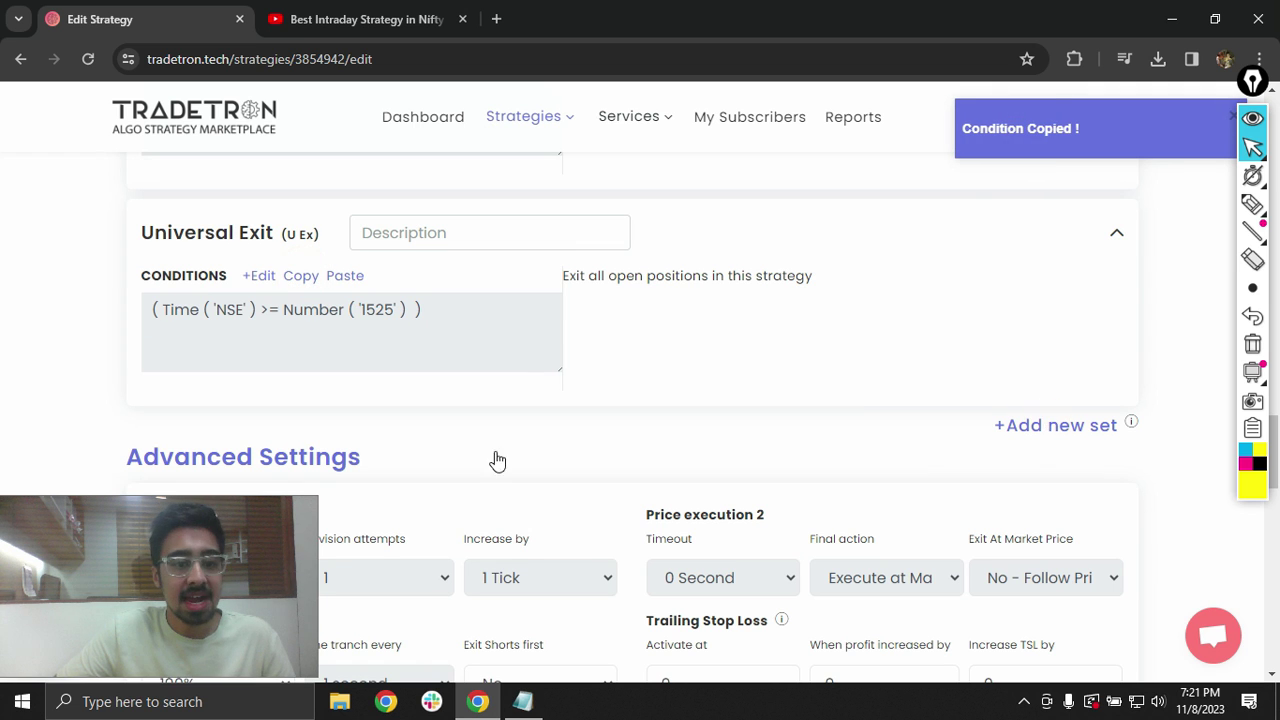
pyautogui.scroll(-3, 423, 410)
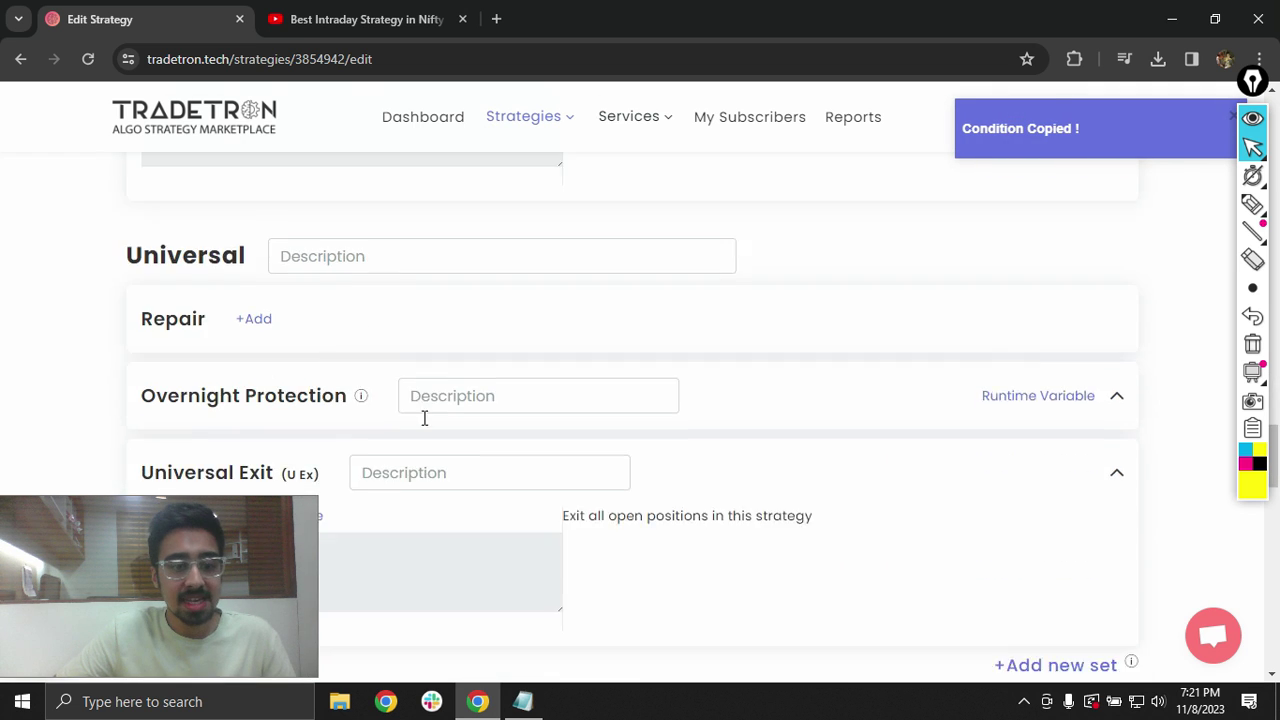
pyautogui.click(304, 360)
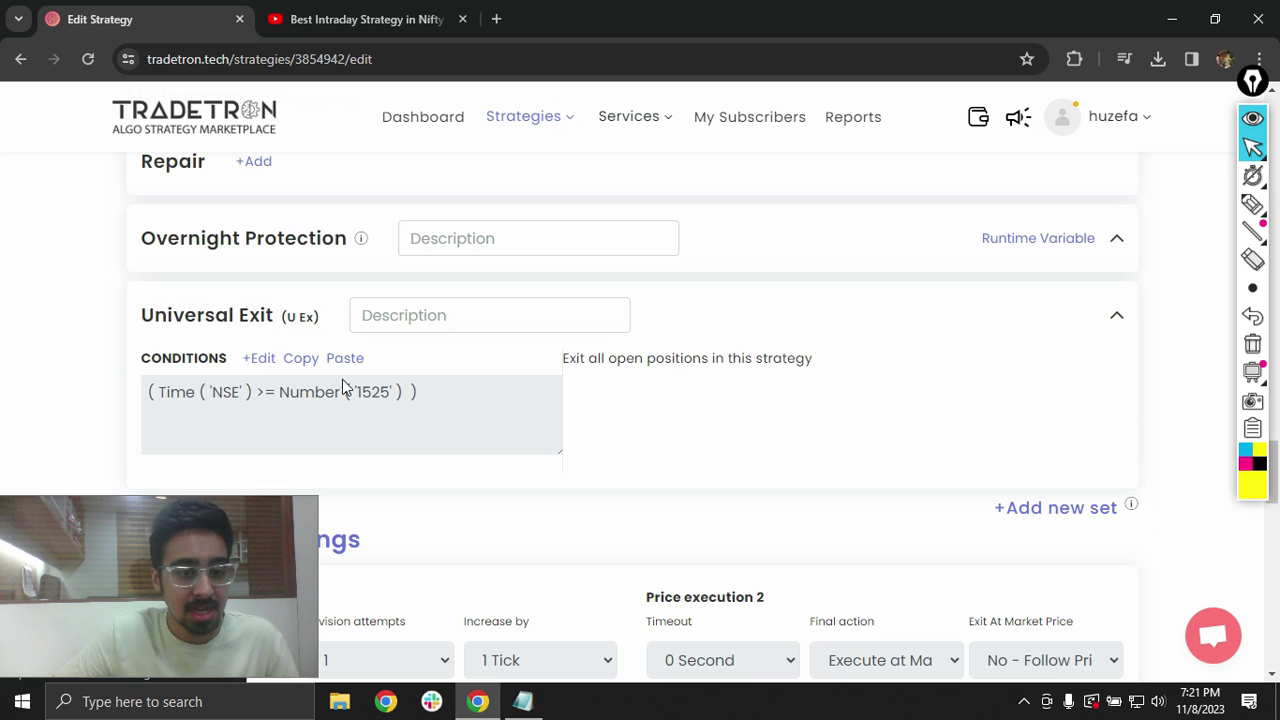
# Step: Copy the entry condition of Set 1 and paste it into the entry conditions of Set 2
pyautogui.scroll(2, 403, 431)
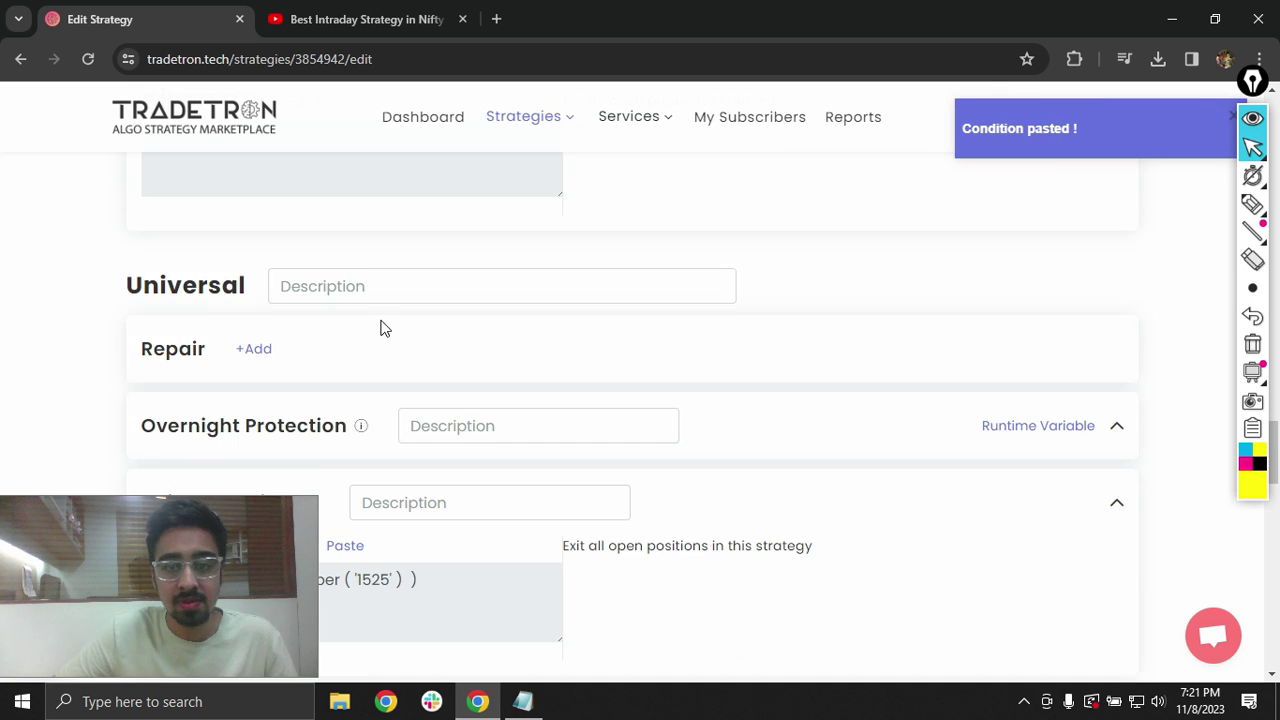
pyautogui.scroll(6, 446, 370)
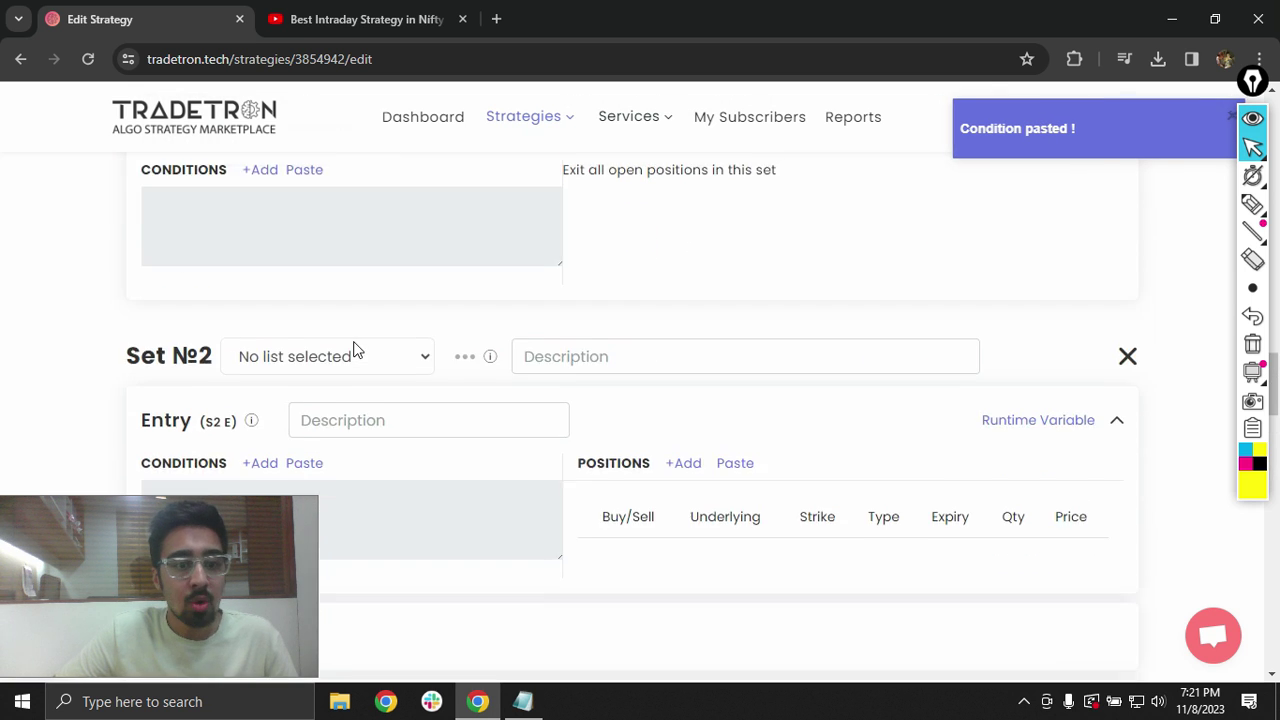
pyautogui.scroll(4, 320, 300)
pyautogui.scroll(-2, 276, 314)
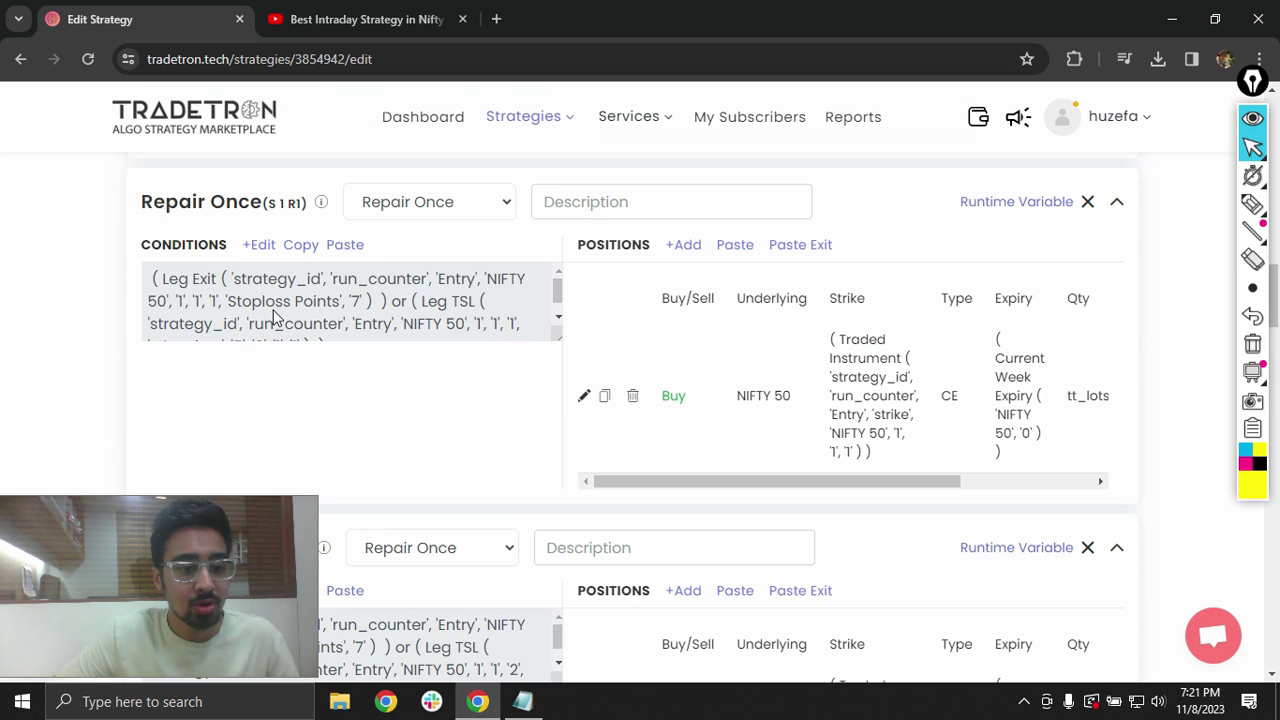
pyautogui.scroll(5, 278, 314)
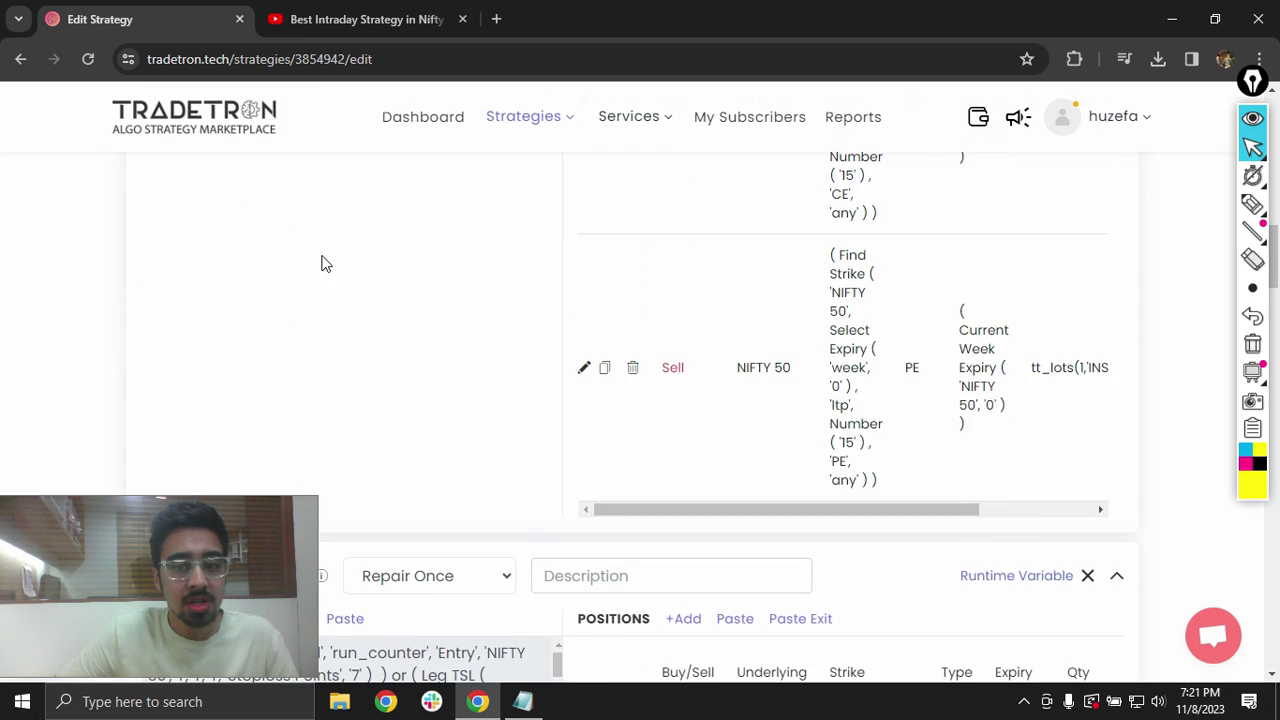
pyautogui.scroll(4, 323, 284)
pyautogui.click(303, 364)
pyautogui.scroll(-3, 479, 417)
pyautogui.scroll(-5, 434, 497)
pyautogui.scroll(-10, 432, 478)
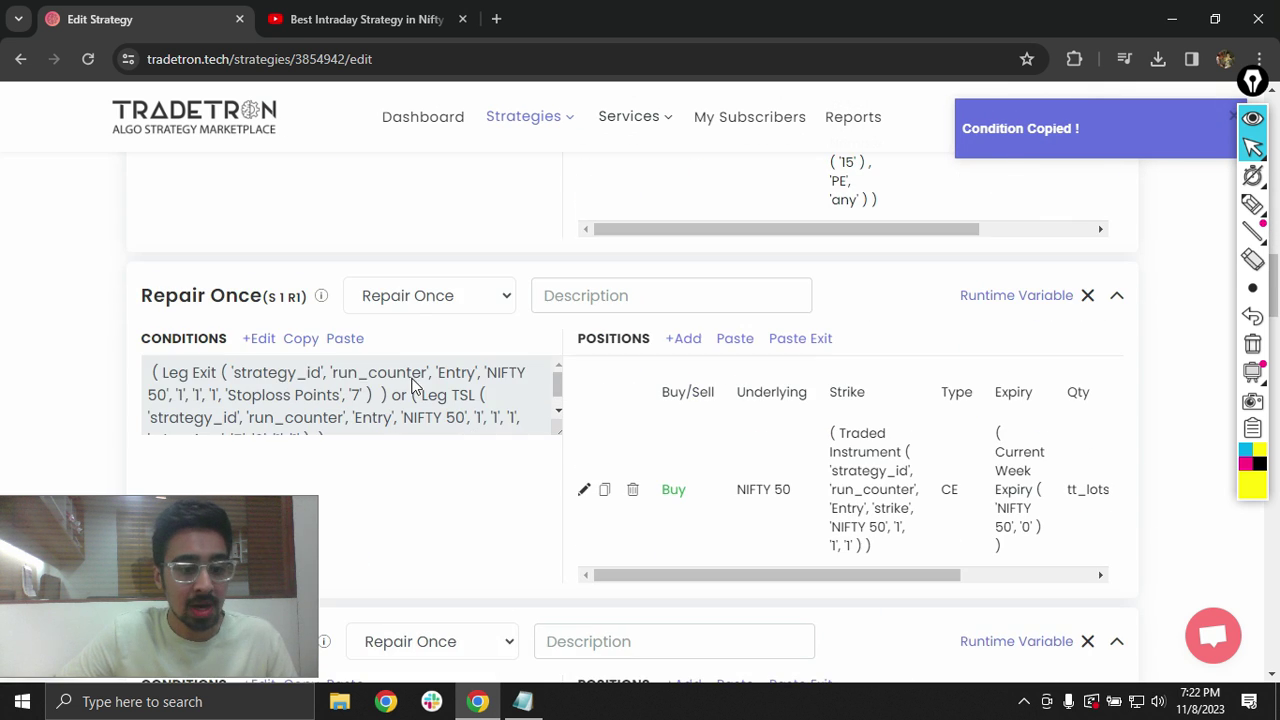
pyautogui.scroll(-10, 416, 536)
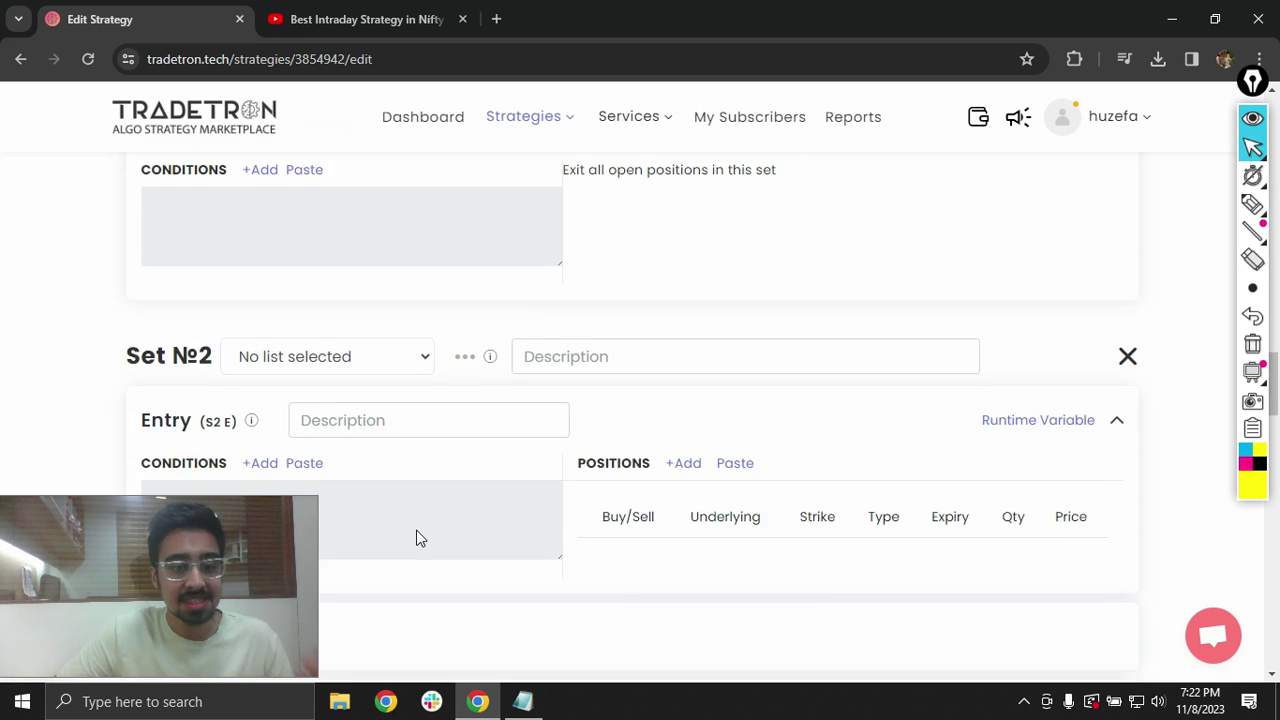
pyautogui.scroll(3, 331, 337)
pyautogui.click(305, 276)
# Step: In Set 2's entry condition, set the Number compared with Time to 1139
pyautogui.click(259, 276)
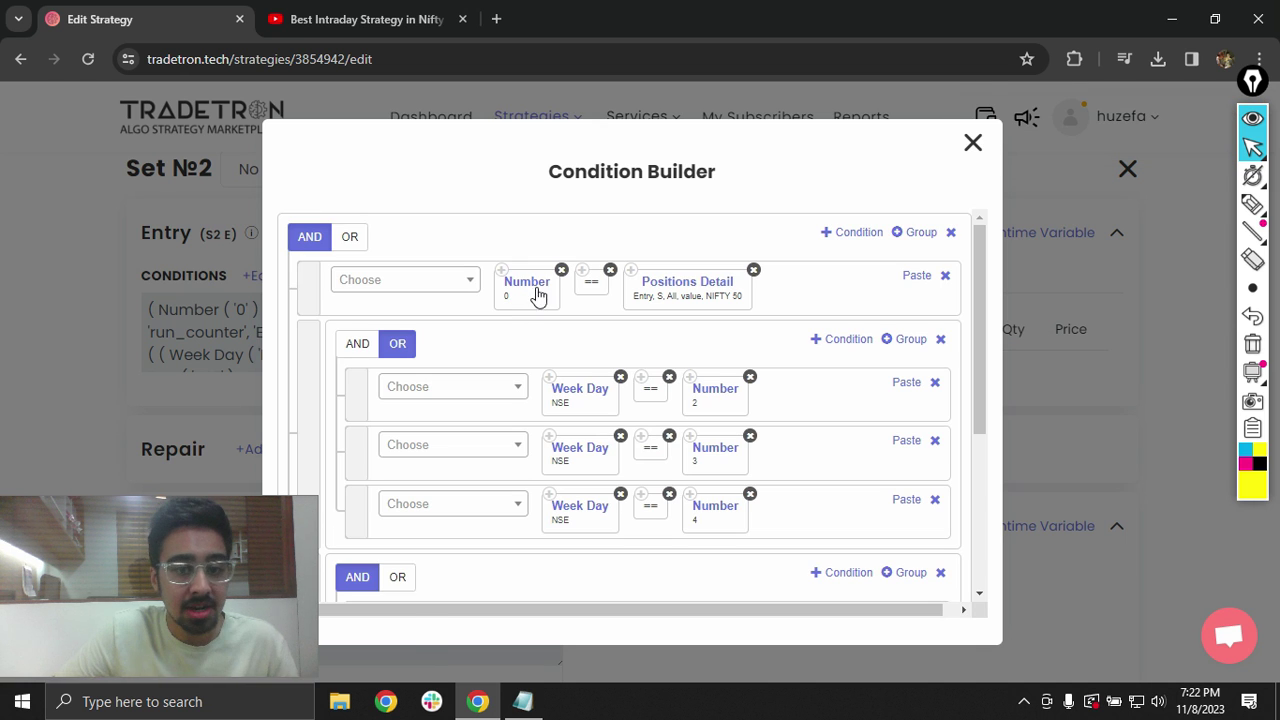
pyautogui.scroll(-4, 631, 371)
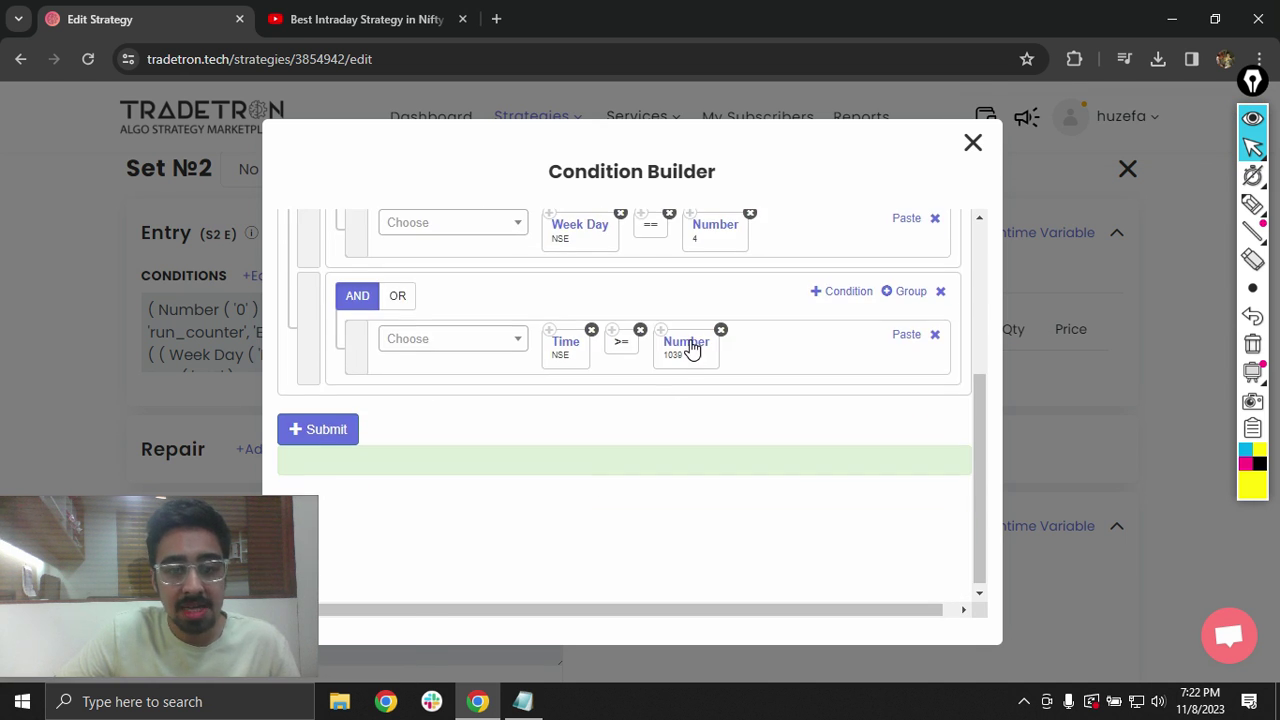
pyautogui.click(689, 343)
pyautogui.click(471, 316)
pyautogui.press('BackSpace')
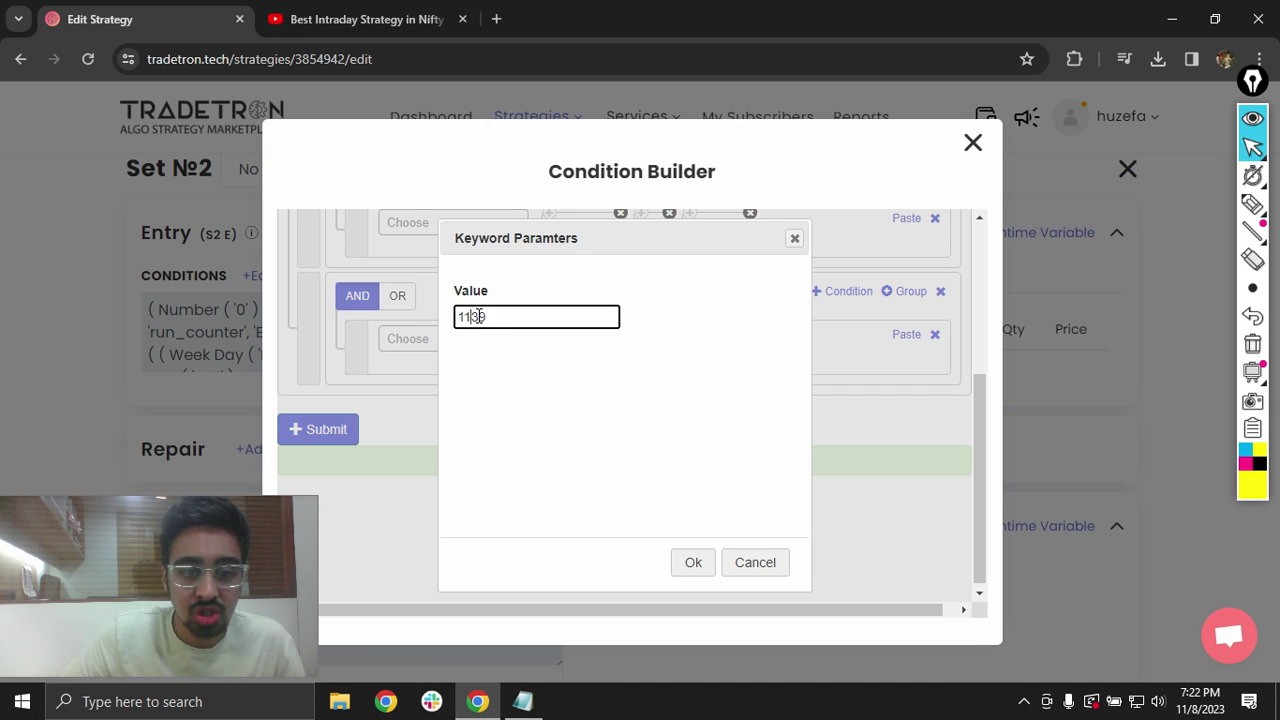
pyautogui.click(694, 563)
# Step: Set the Number compared with Positions Detail in Set 2's entry condition to -100
pyautogui.scroll(5, 643, 450)
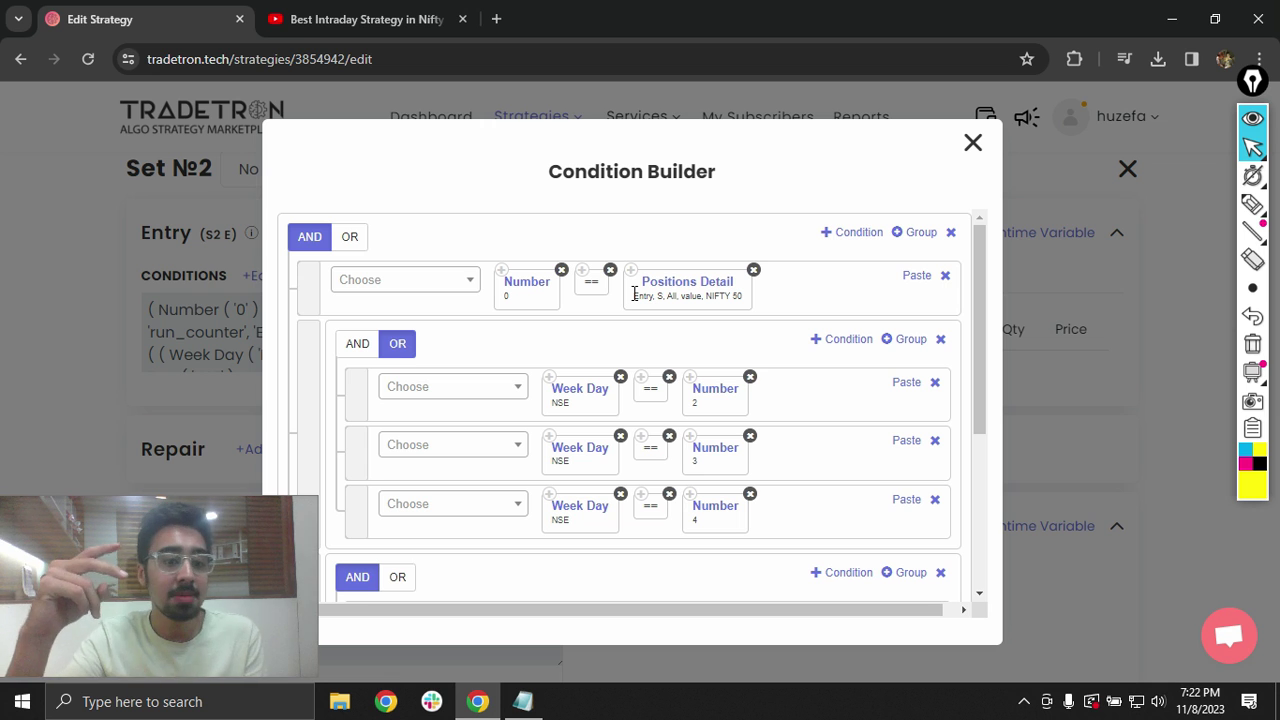
pyautogui.click(526, 290)
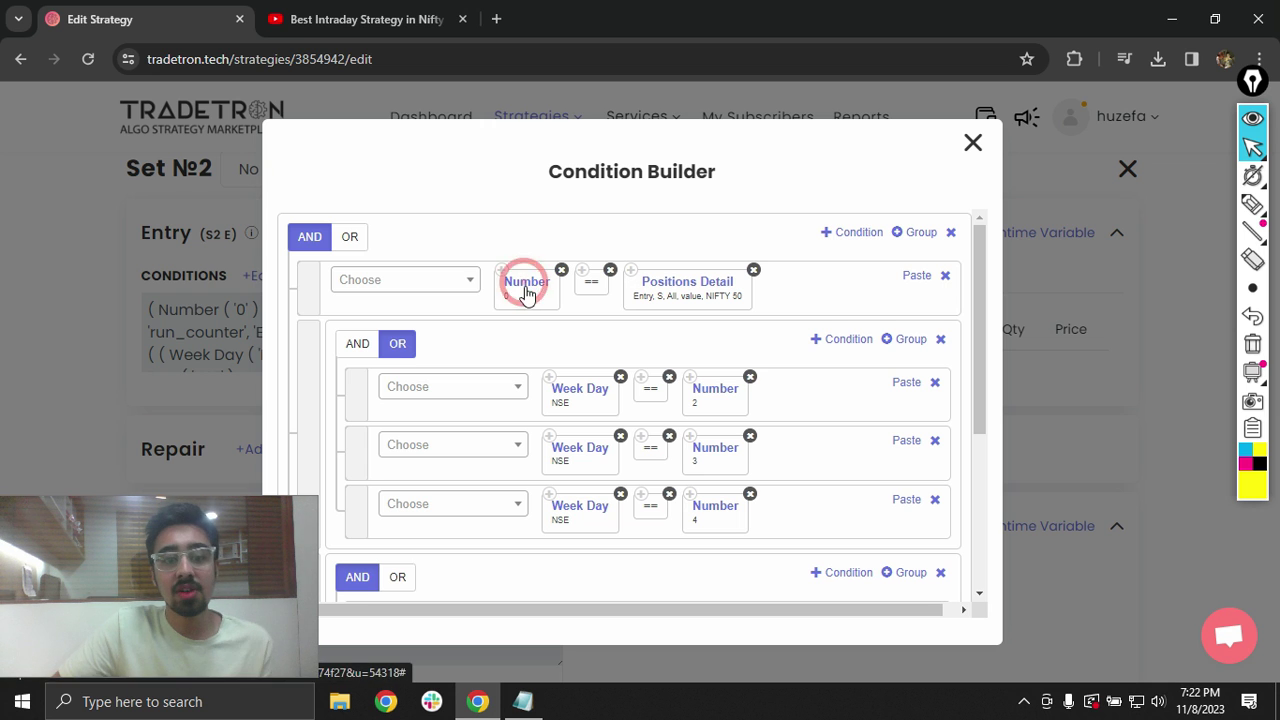
pyautogui.click(504, 316)
pyautogui.press('BackSpace')
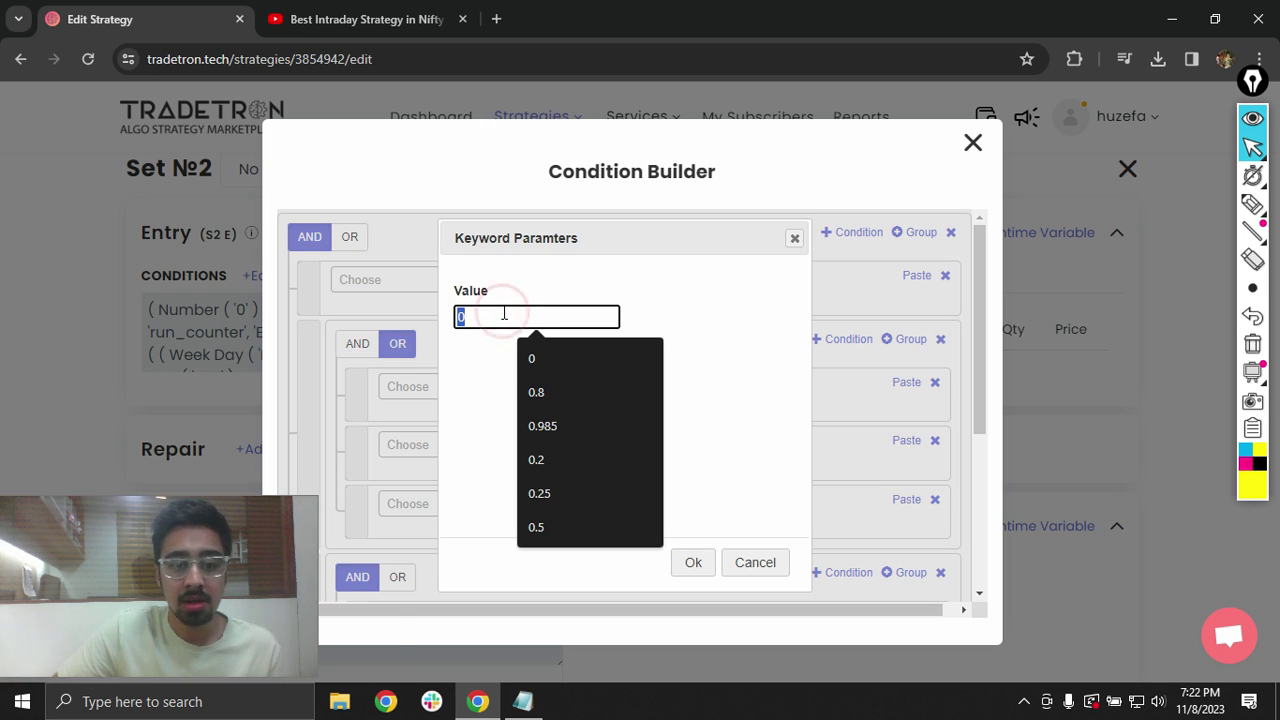
pyautogui.write('-100')
pyautogui.click(692, 563)
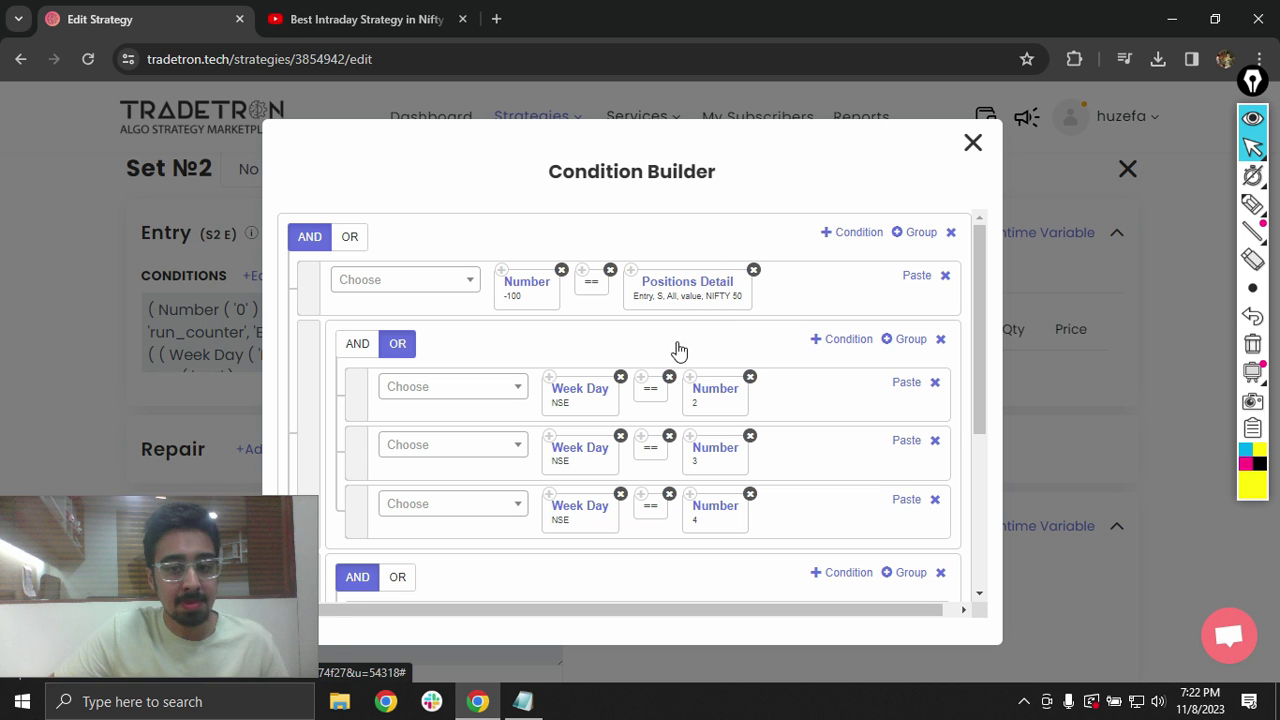
# Step: Change the Positions Detail block in Set 2's entry condition to use quantity and accept its parameters
pyautogui.click(700, 288)
pyautogui.click(560, 522)
pyautogui.click(550, 462)
pyautogui.scroll(-1, 668, 530)
pyautogui.scroll(-2, 668, 540)
pyautogui.click(686, 460)
pyautogui.scroll(1, 685, 535)
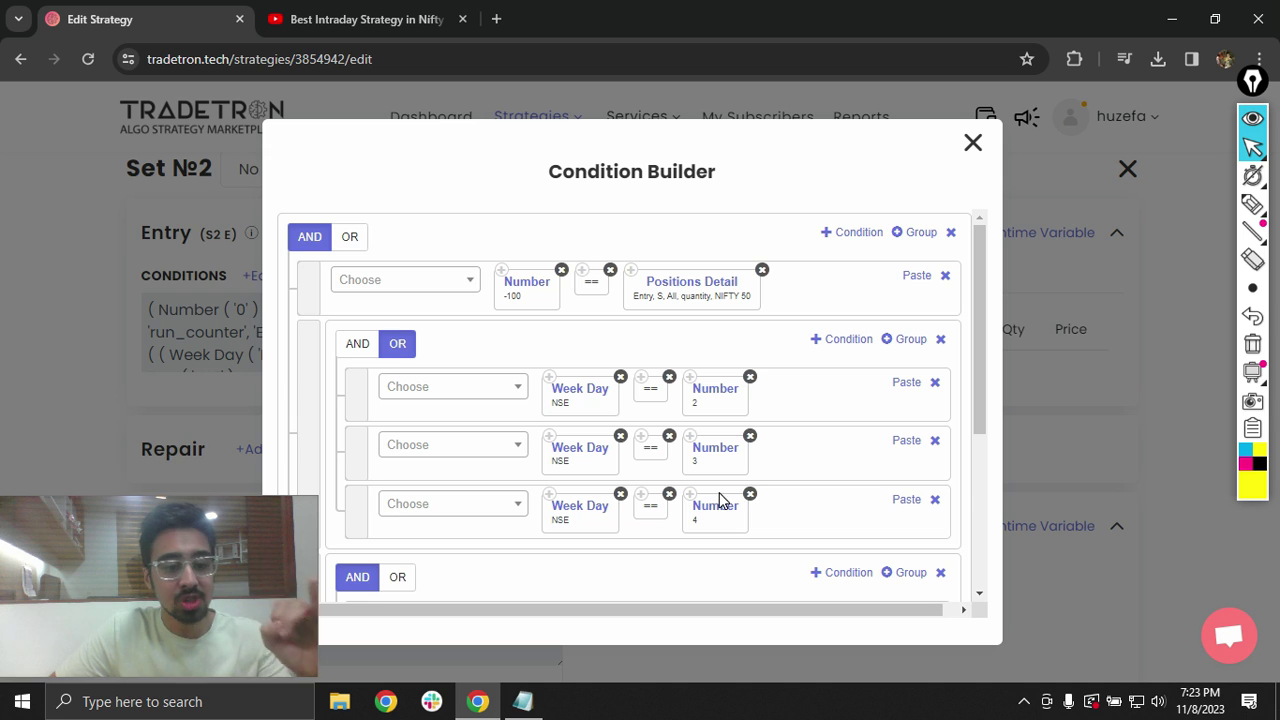
# Step: Submit Set 2's edited entry condition and close the condition builder
pyautogui.scroll(-2, 720, 505)
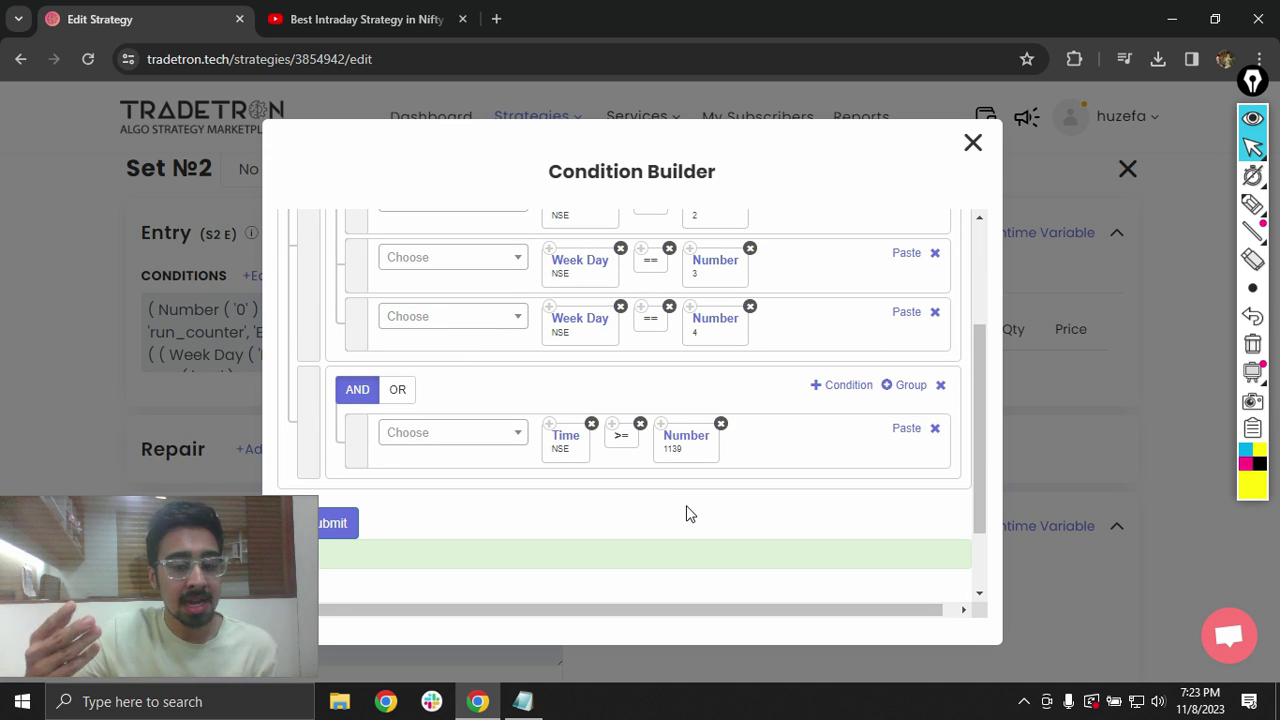
pyautogui.click(330, 523)
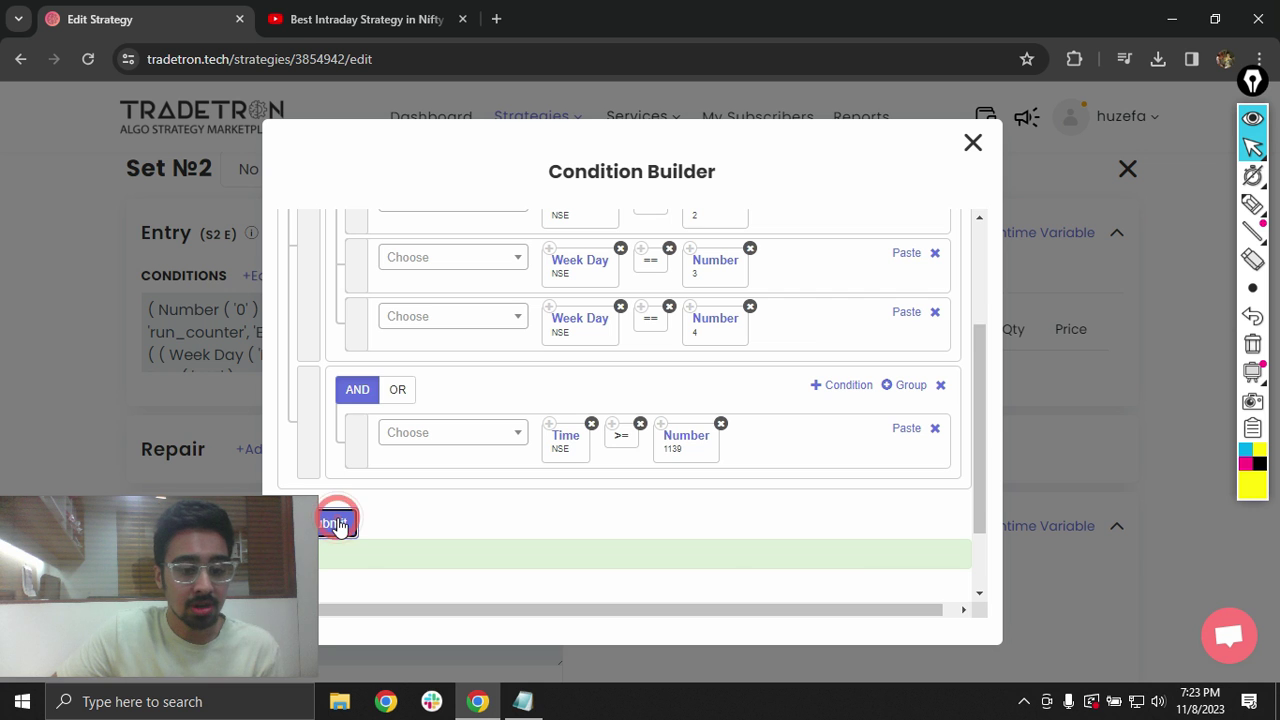
pyautogui.click(971, 146)
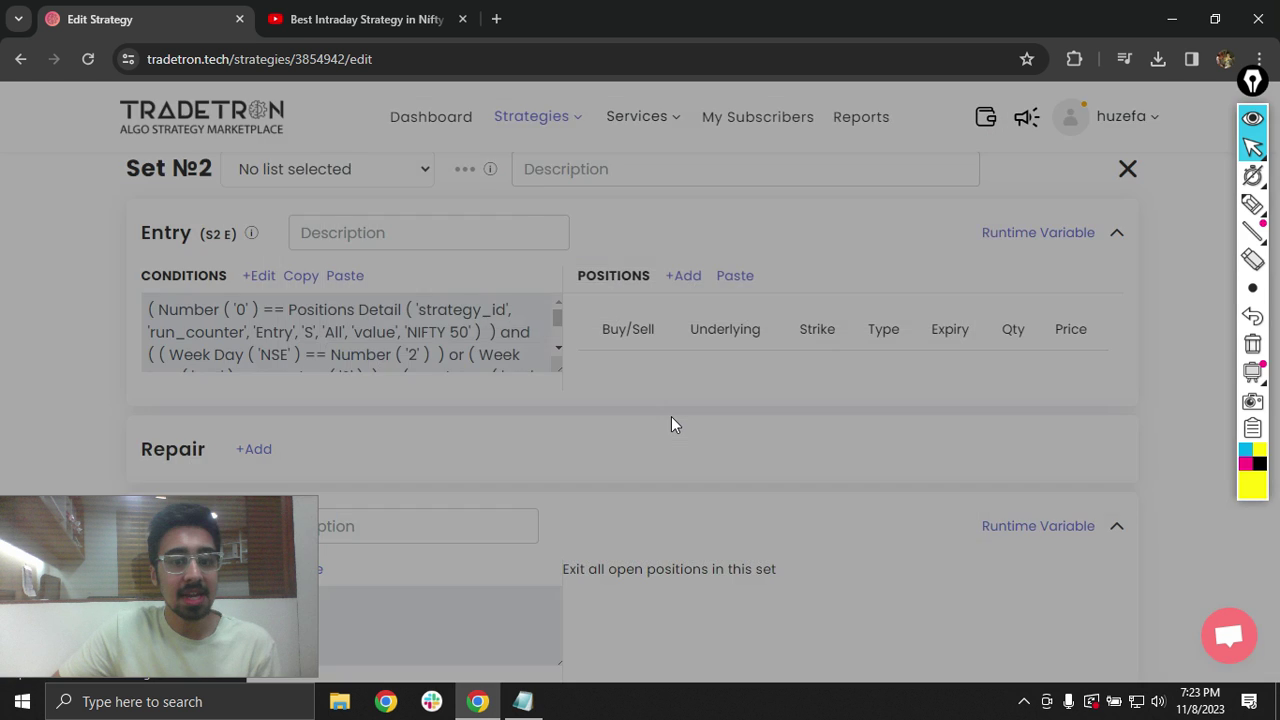
# Step: Copy the CE sell leg from Set 1's entry positions and paste it into Set 2's entry positions
pyautogui.scroll(-2, 674, 420)
pyautogui.scroll(10, 674, 400)
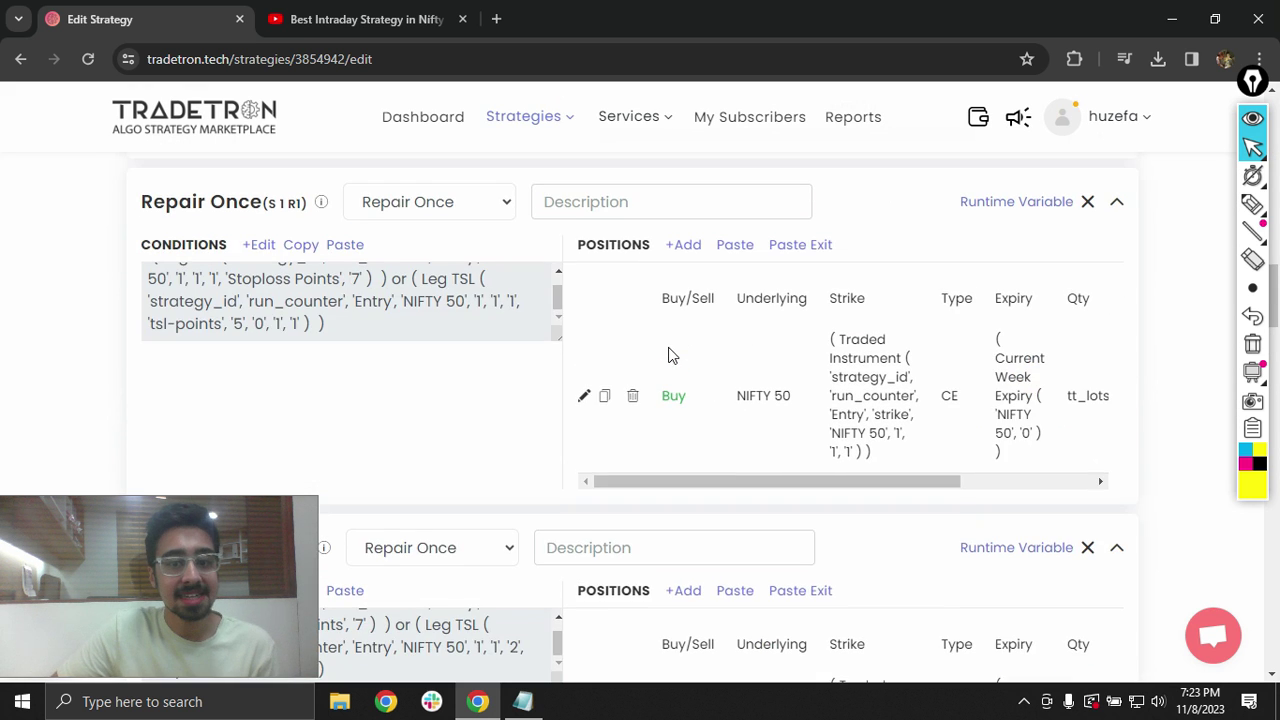
pyautogui.scroll(2, 667, 363)
pyautogui.click(605, 385)
pyautogui.scroll(-8, 673, 376)
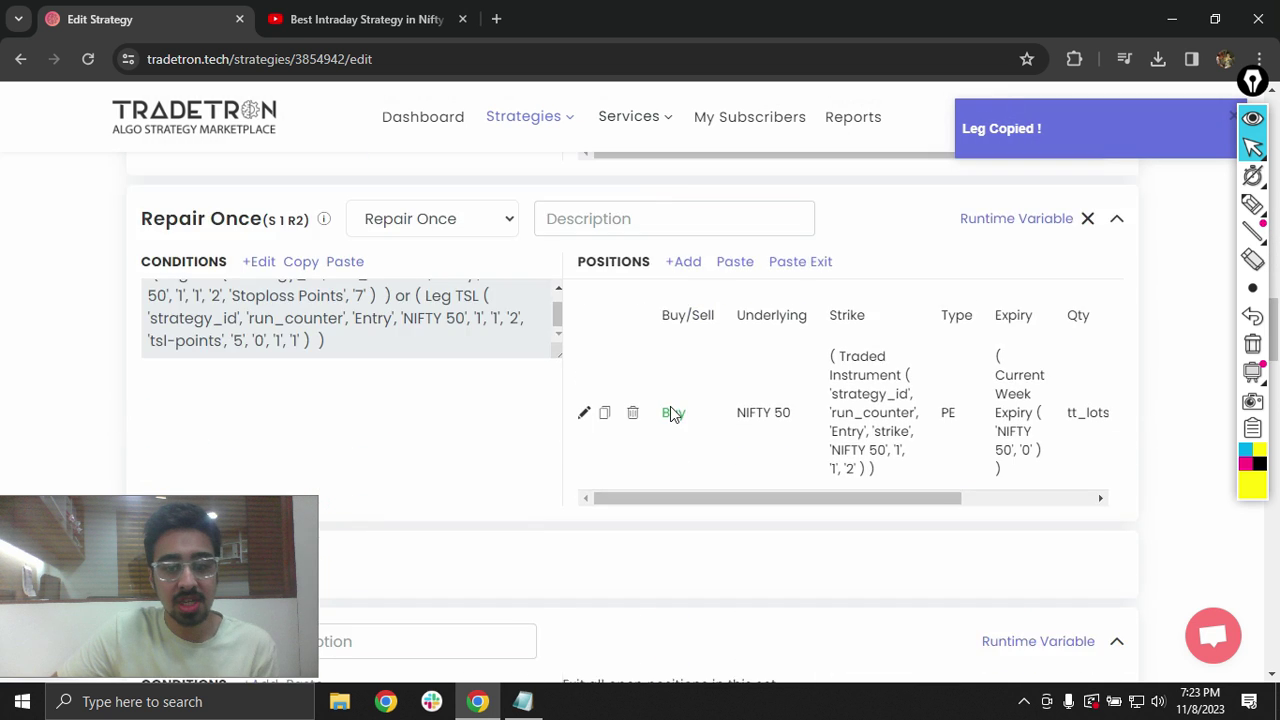
pyautogui.scroll(-8, 671, 450)
pyautogui.click(740, 465)
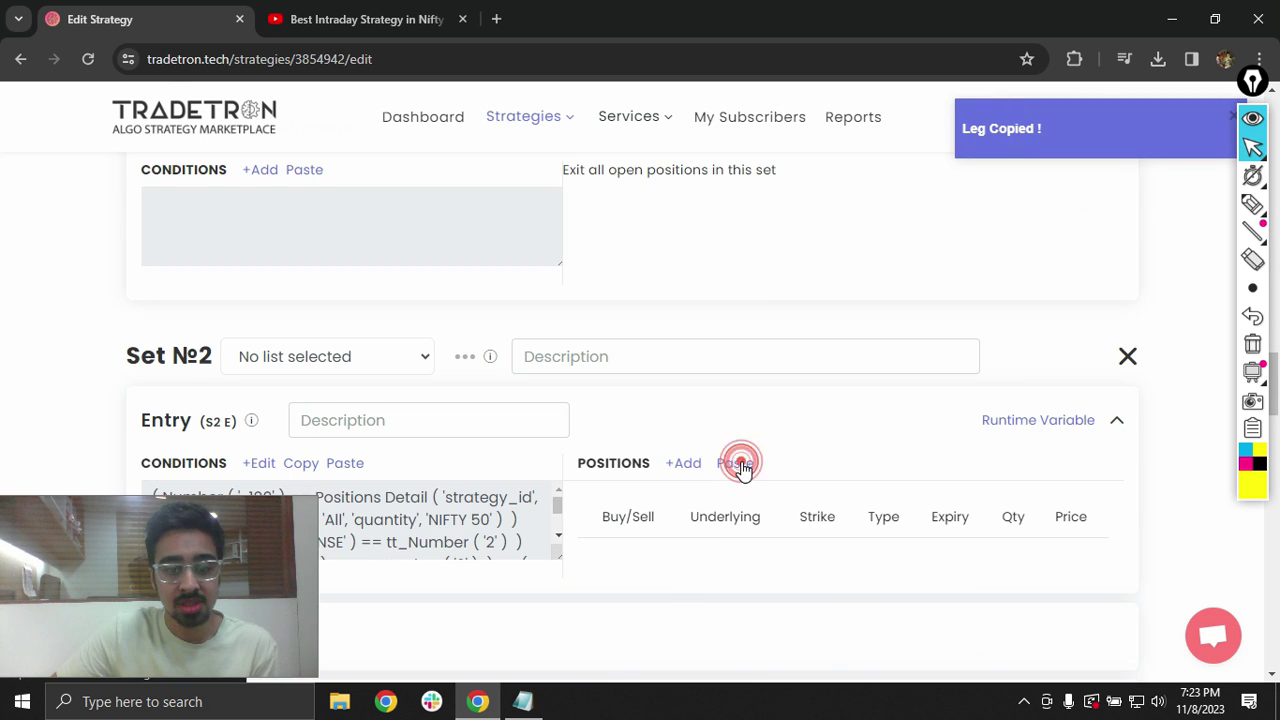
# Step: Copy the PE sell leg from Set 1's entry positions and paste it into Set 2's entry positions
pyautogui.scroll(7, 716, 336)
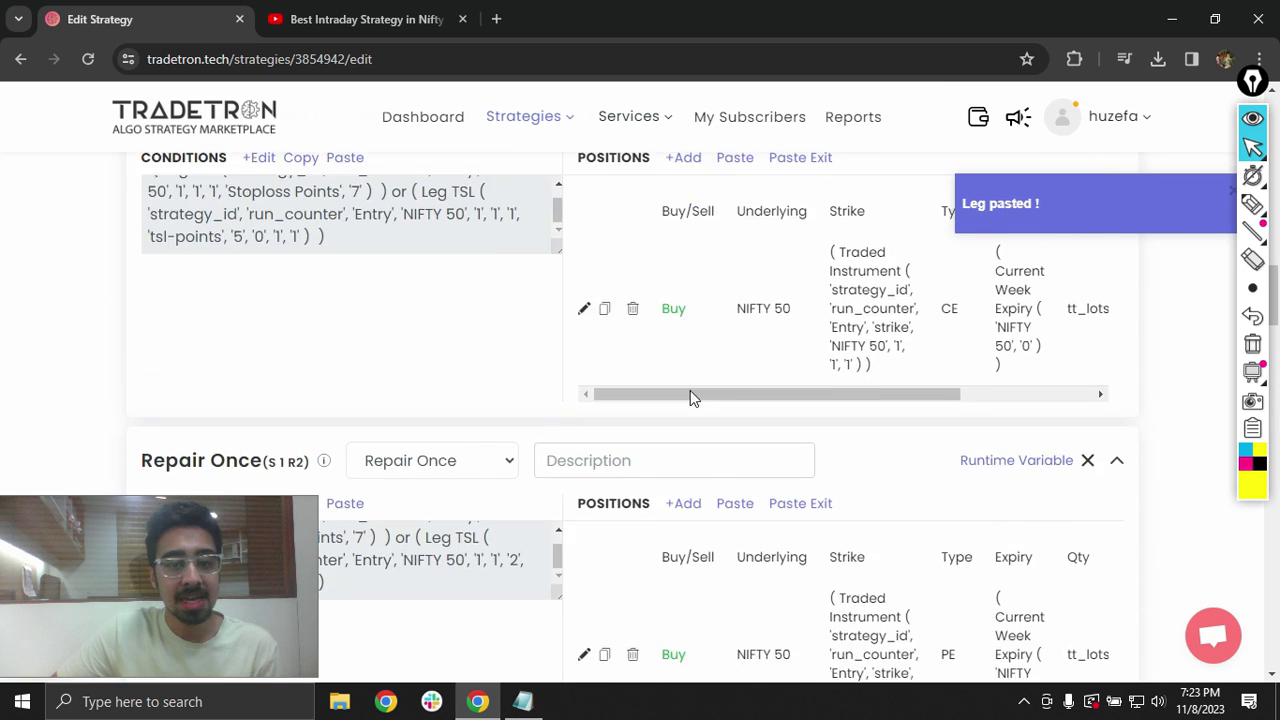
pyautogui.scroll(3, 690, 397)
pyautogui.click(601, 182)
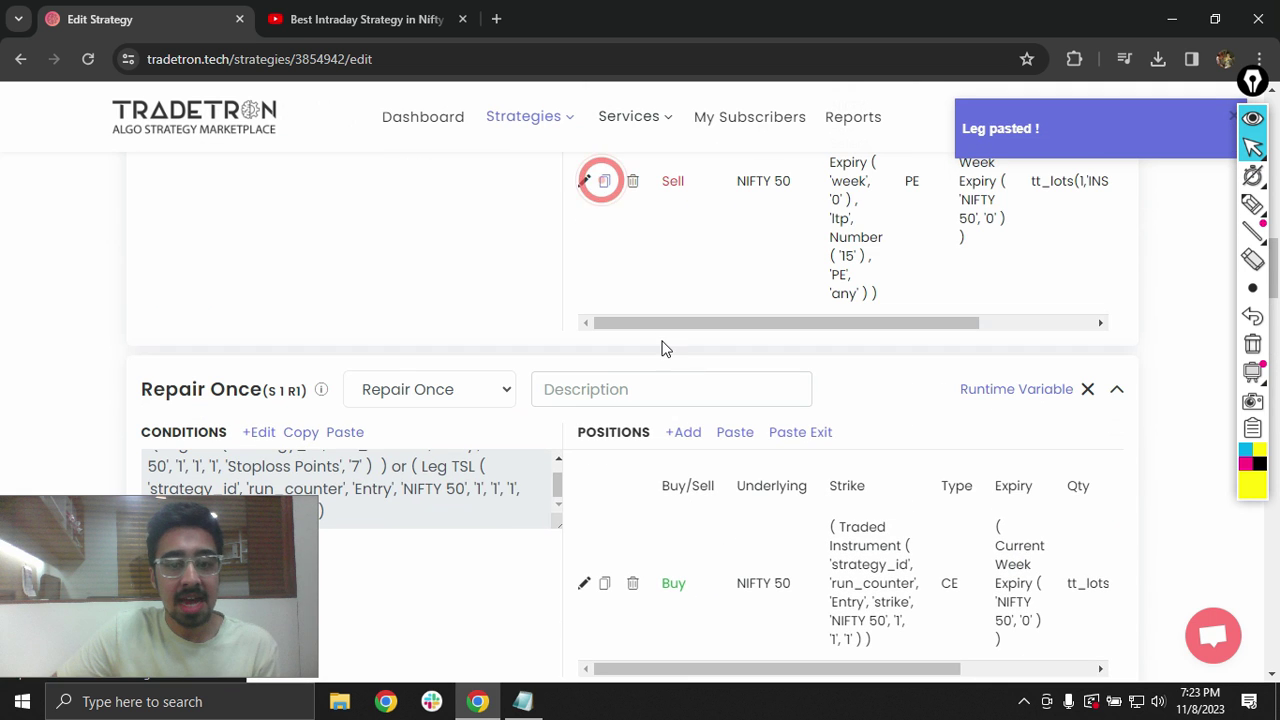
pyautogui.scroll(-3, 668, 410)
pyautogui.scroll(-2, 672, 468)
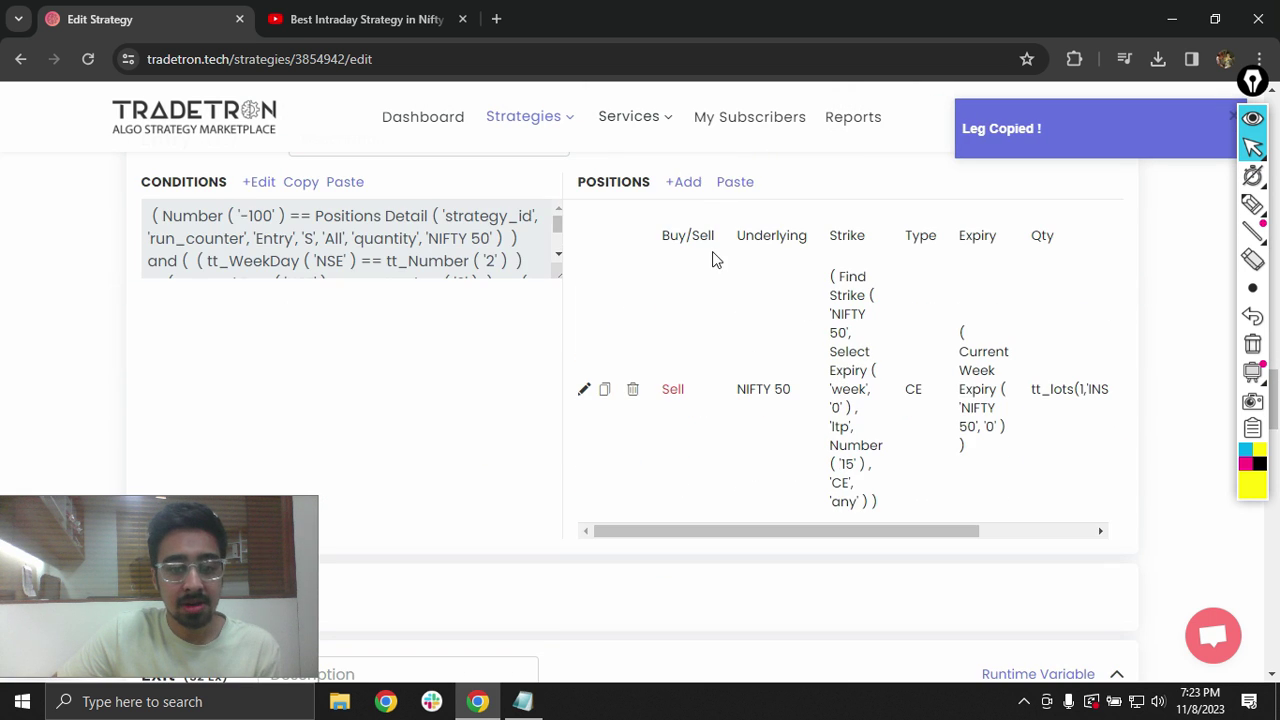
pyautogui.click(733, 186)
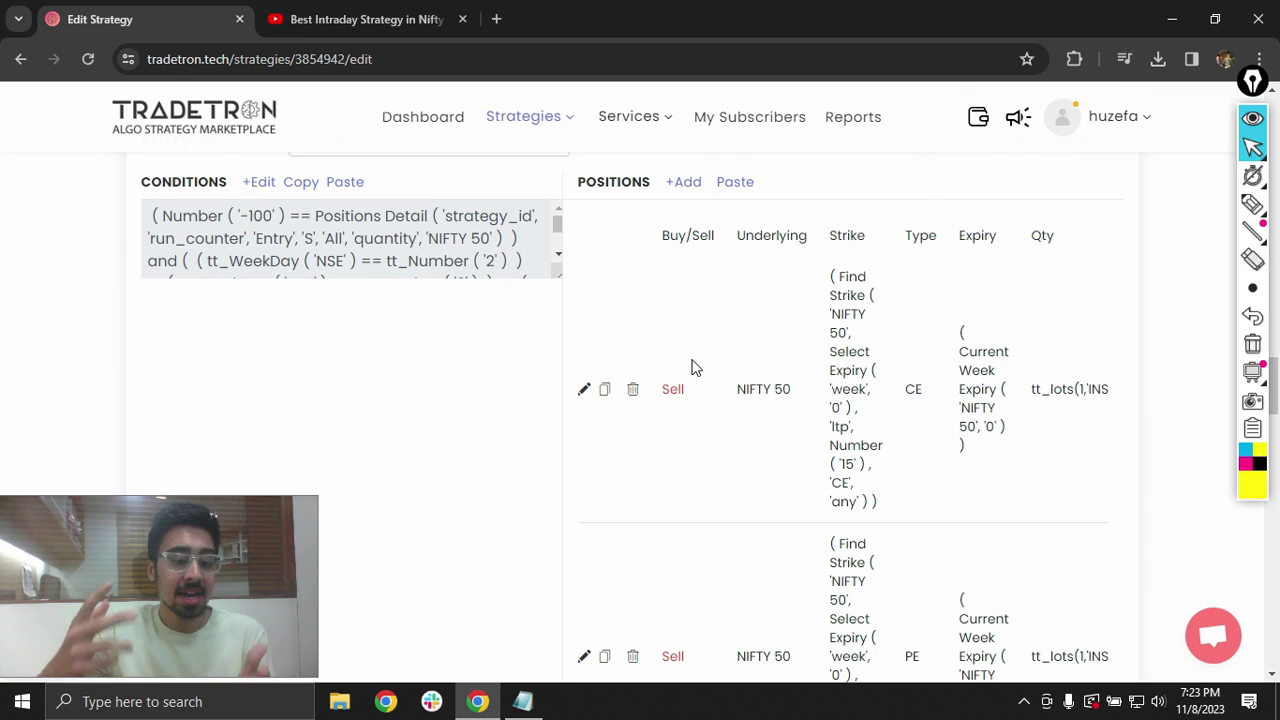
# Step: Copy the condition of Set 1's first Repair Once block
pyautogui.scroll(10, 600, 417)
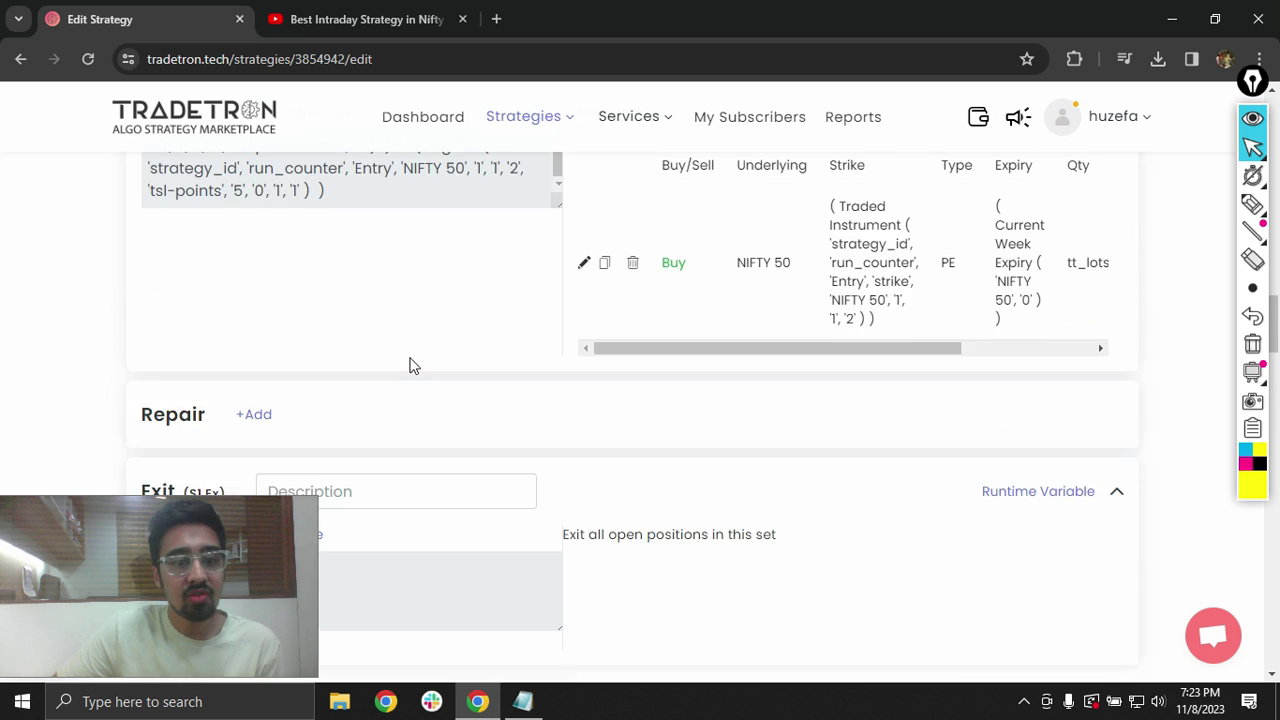
pyautogui.scroll(5, 365, 347)
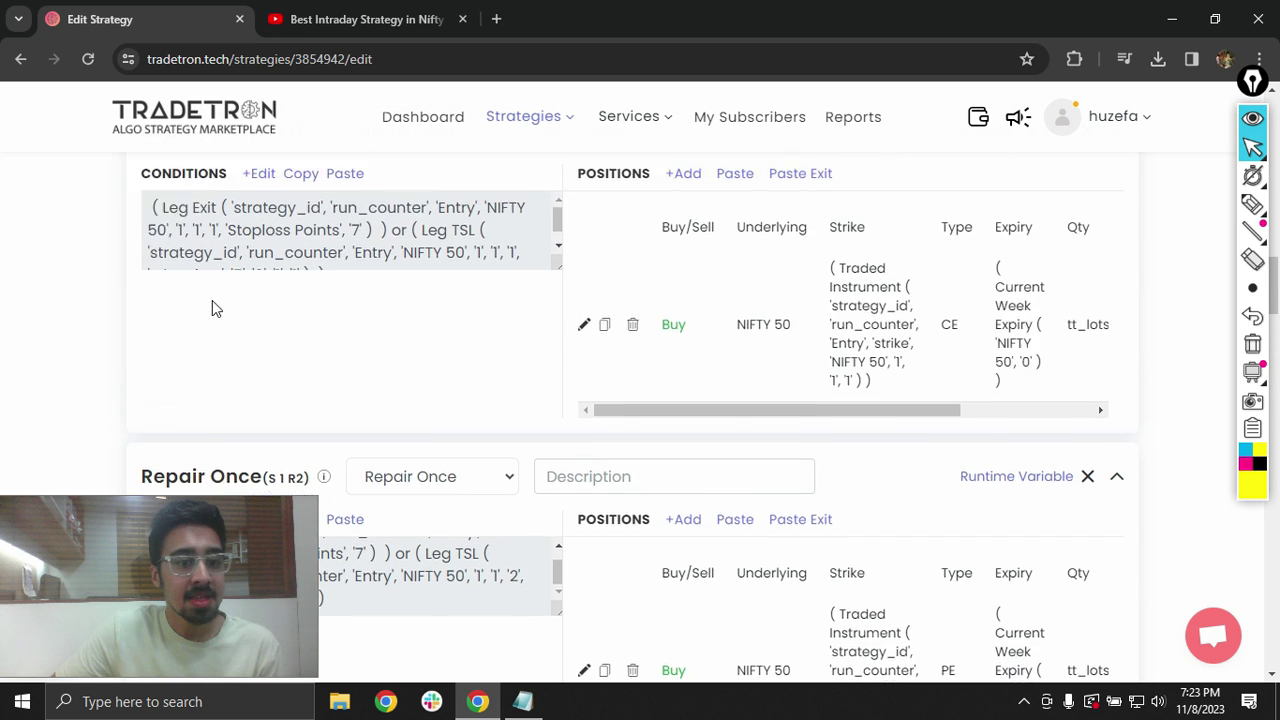
pyautogui.moveTo(165, 292); pyautogui.dragTo(237, 295)
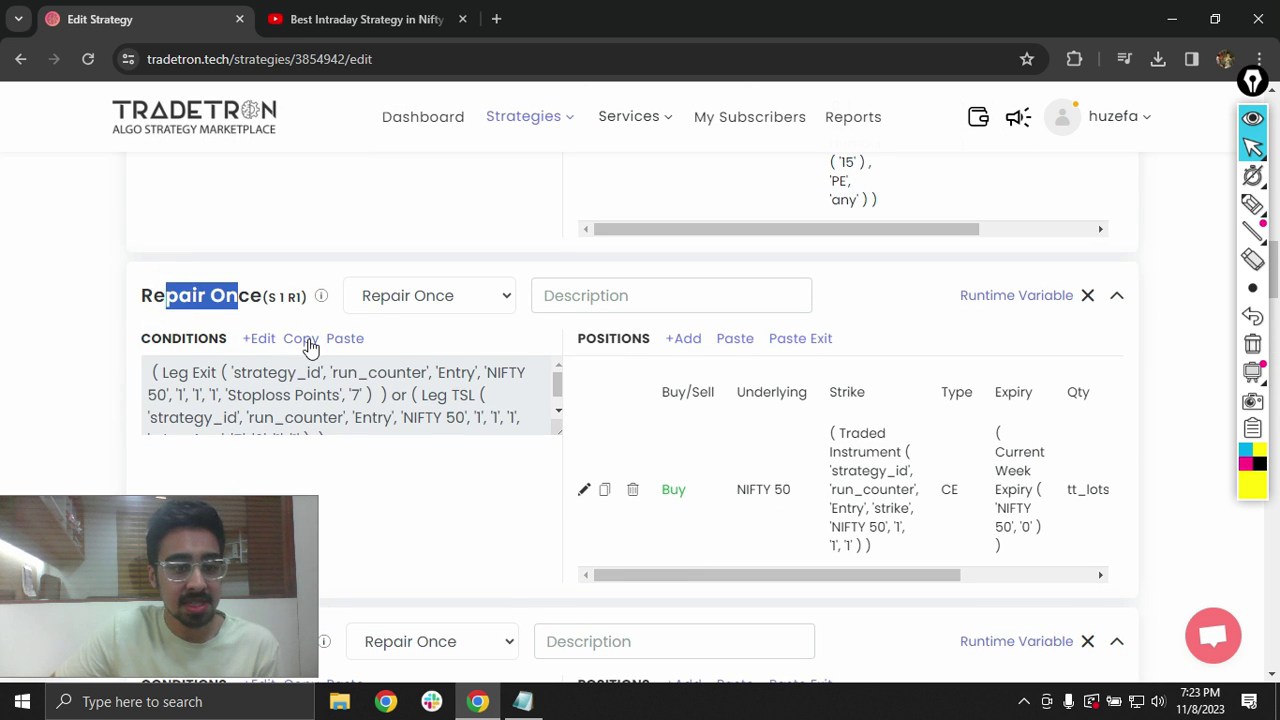
pyautogui.click(301, 338)
# Step: Add a Repair Once block to Set 2 and paste the copied condition into it
pyautogui.scroll(-10, 328, 383)
pyautogui.scroll(2, 328, 383)
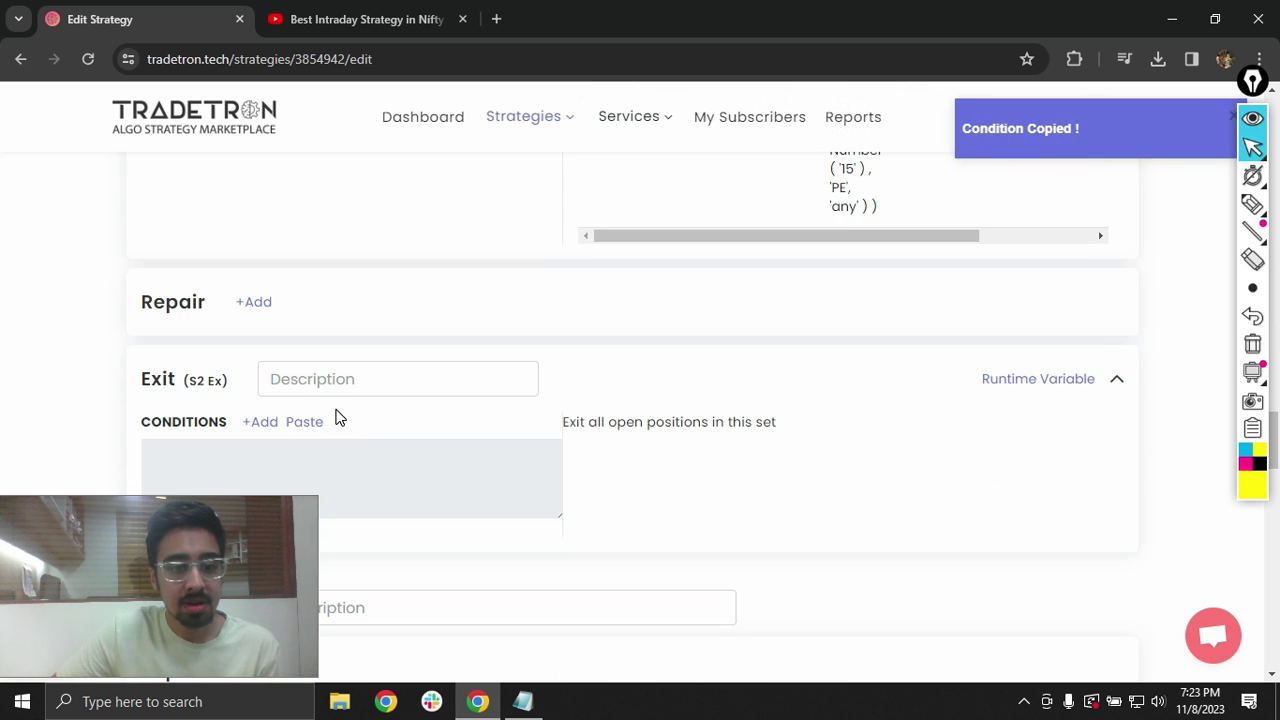
pyautogui.scroll(-1, 335, 377)
pyautogui.scroll(2, 312, 357)
pyautogui.scroll(-3, 333, 393)
pyautogui.scroll(2, 240, 260)
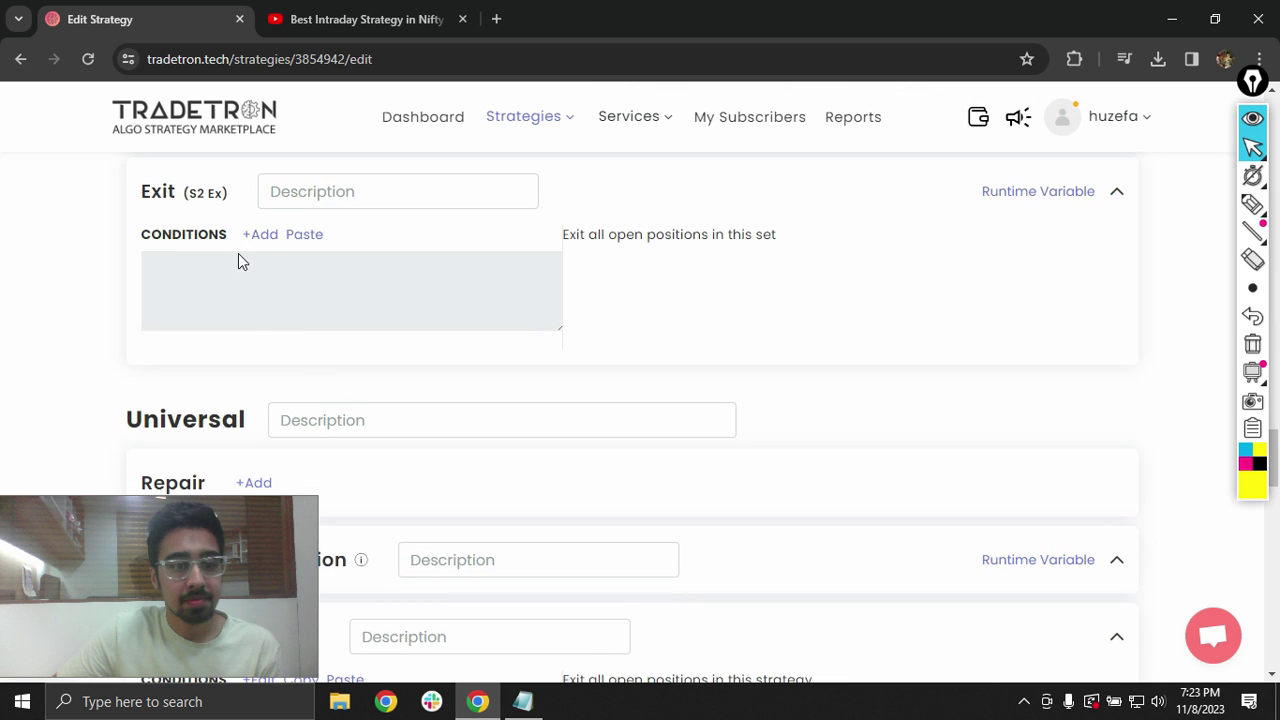
pyautogui.click(256, 304)
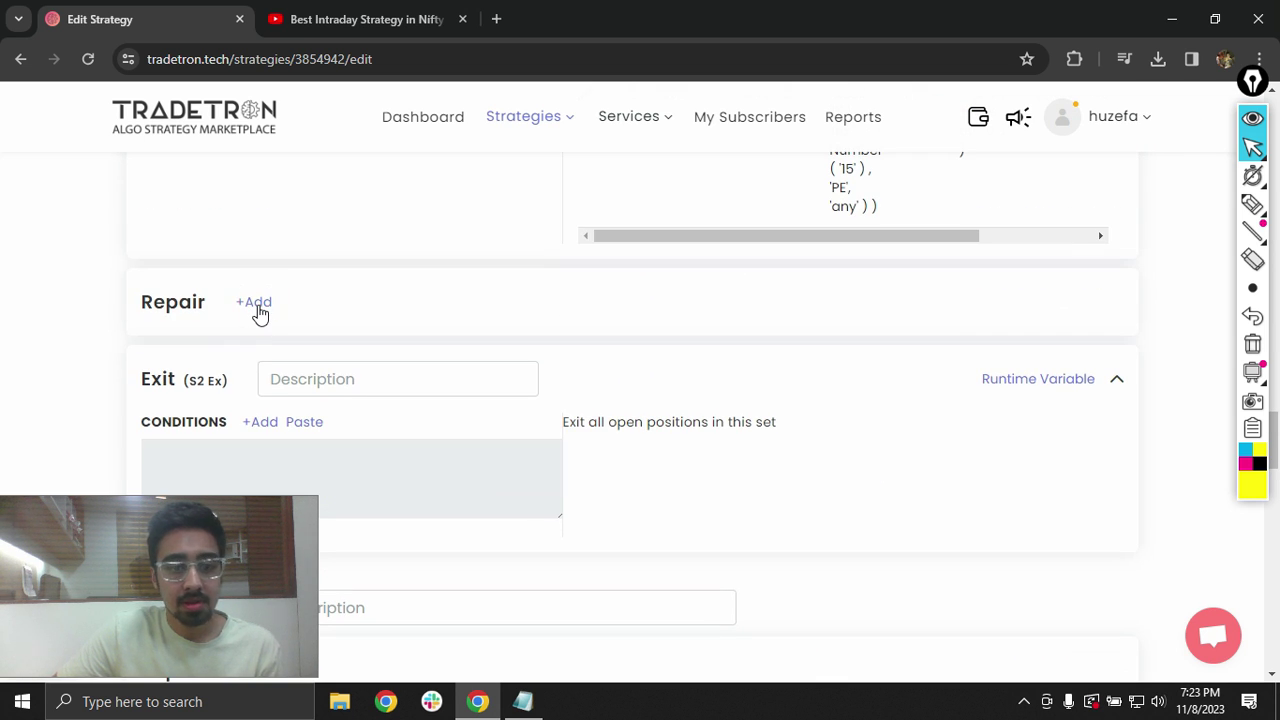
pyautogui.click(304, 345)
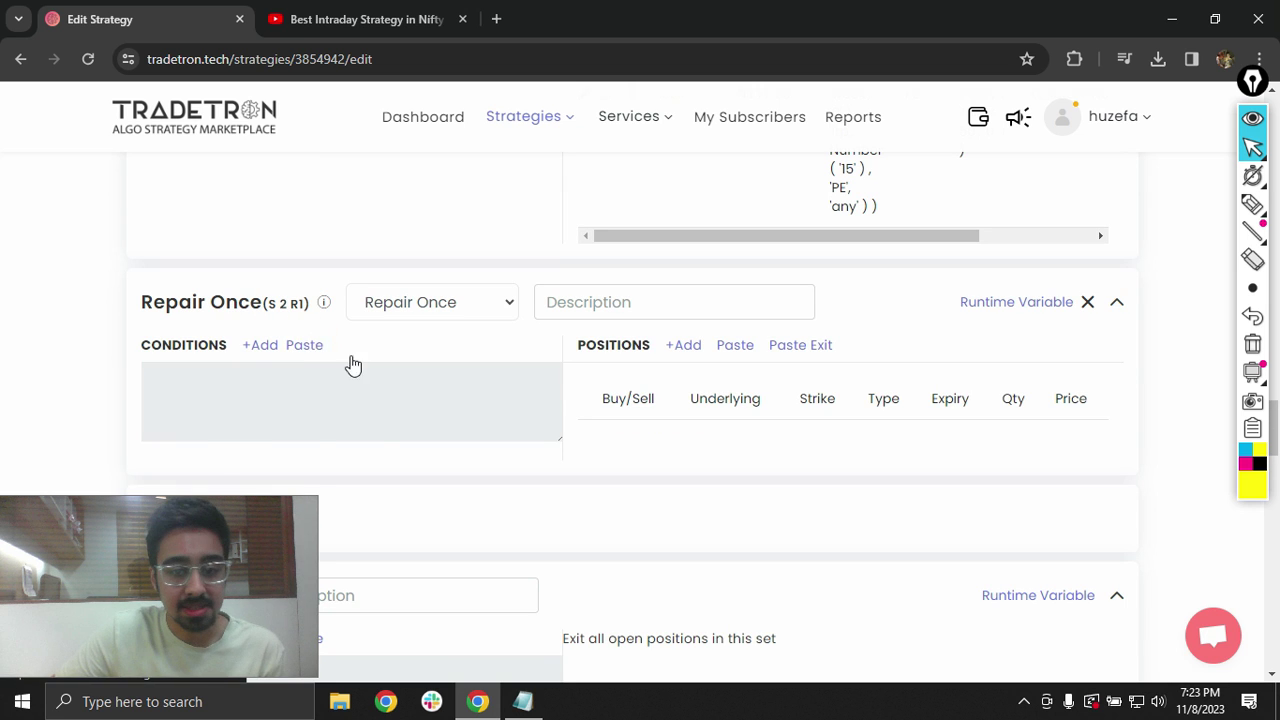
# Step: Edit the condition of Set 2's first Repair Once block and set the Leg Exit keyword's set number to 2
pyautogui.click(262, 350)
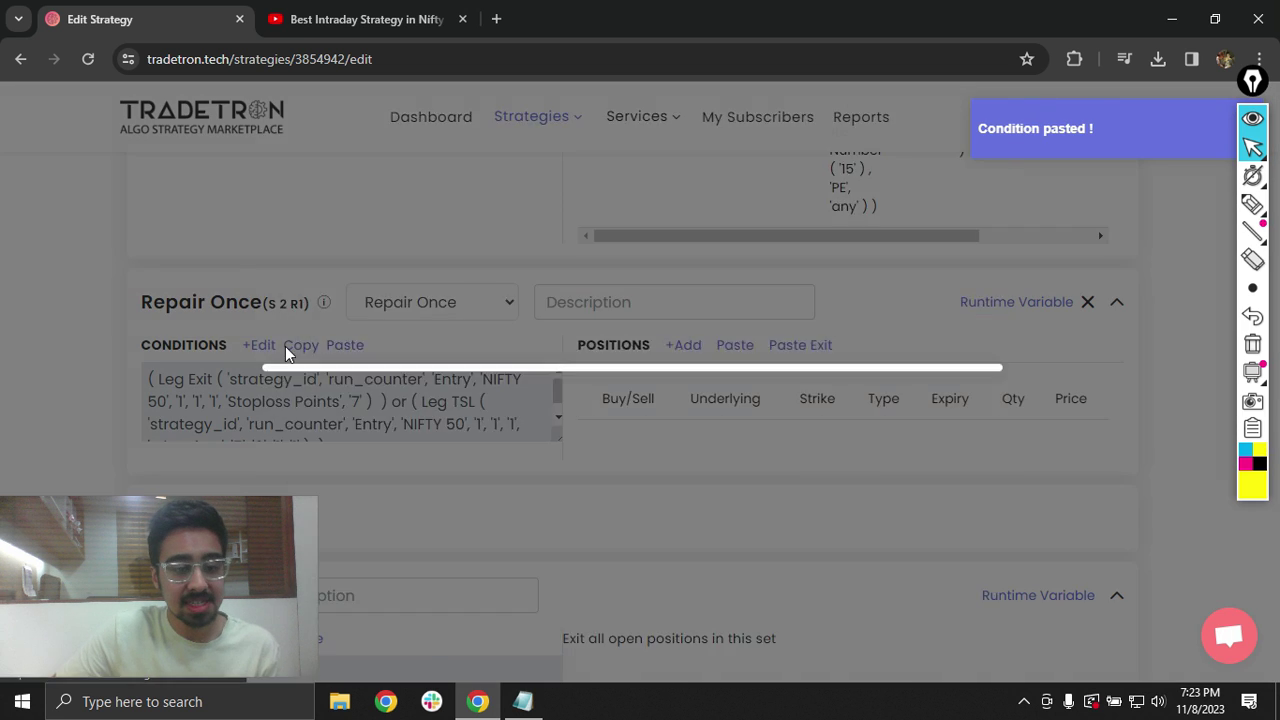
pyautogui.click(594, 283)
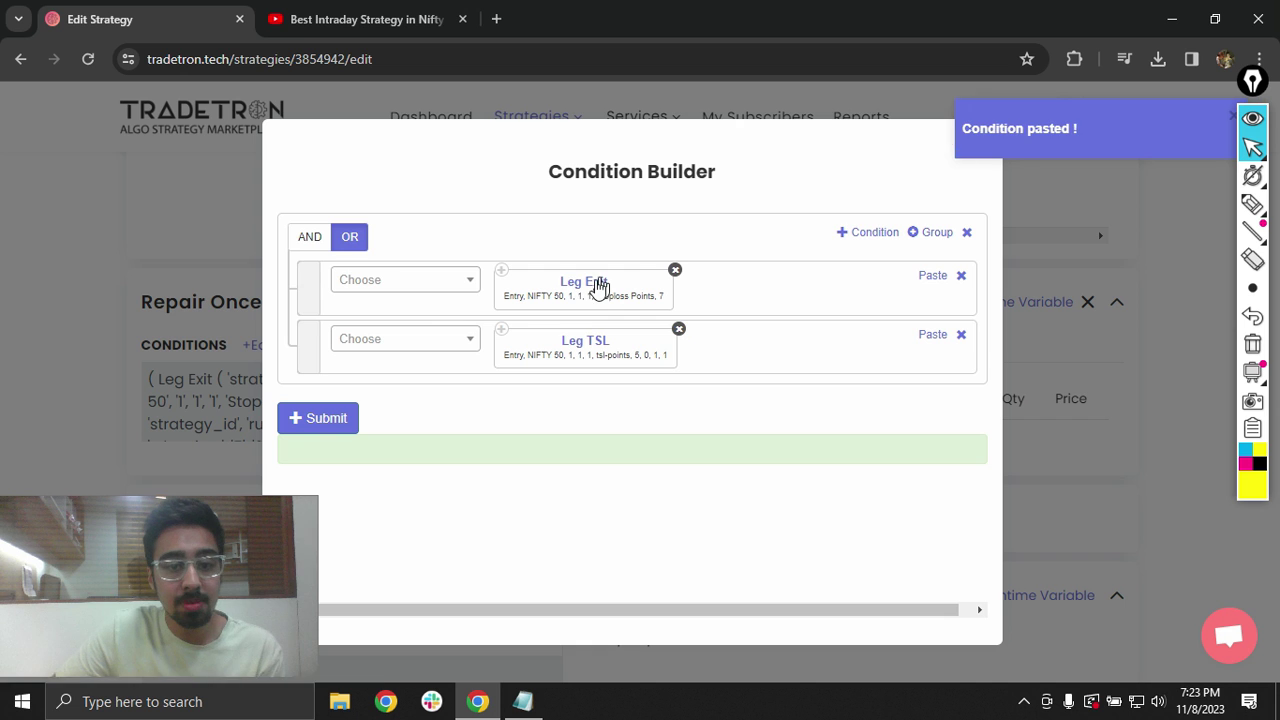
pyautogui.click(580, 371)
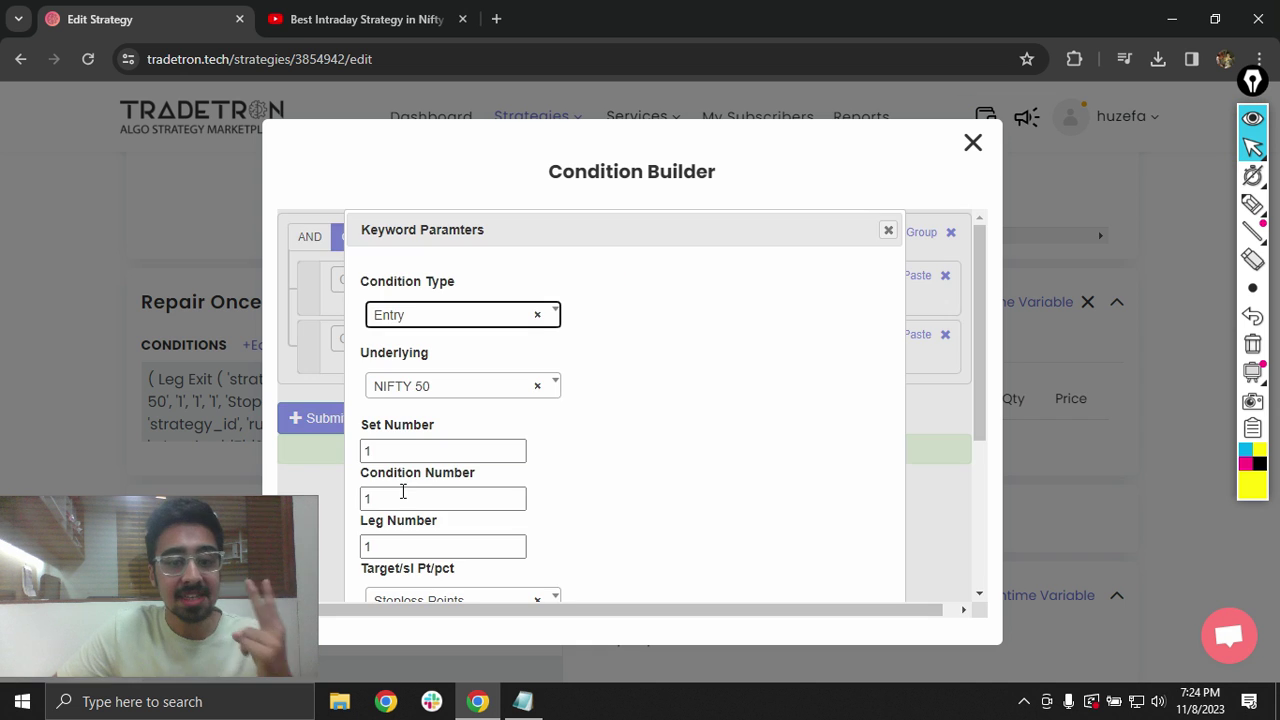
pyautogui.click(417, 449)
pyautogui.scroll(-3, 610, 490)
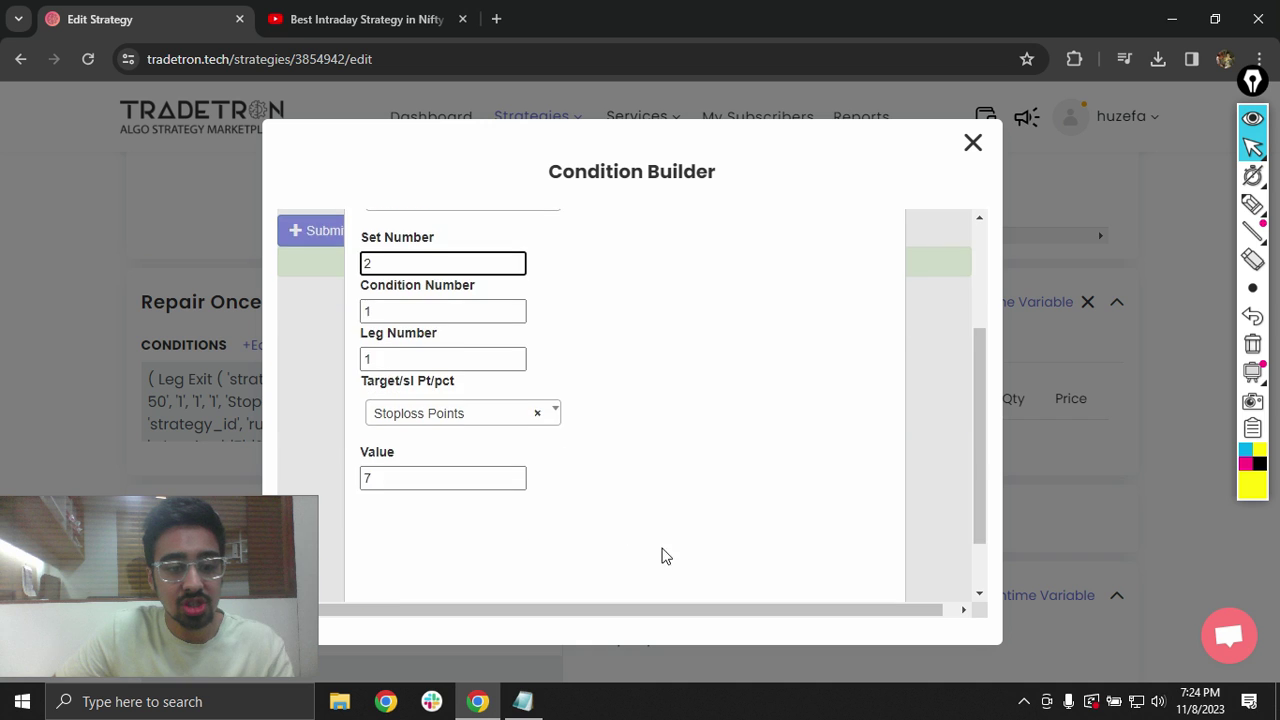
pyautogui.click(780, 574)
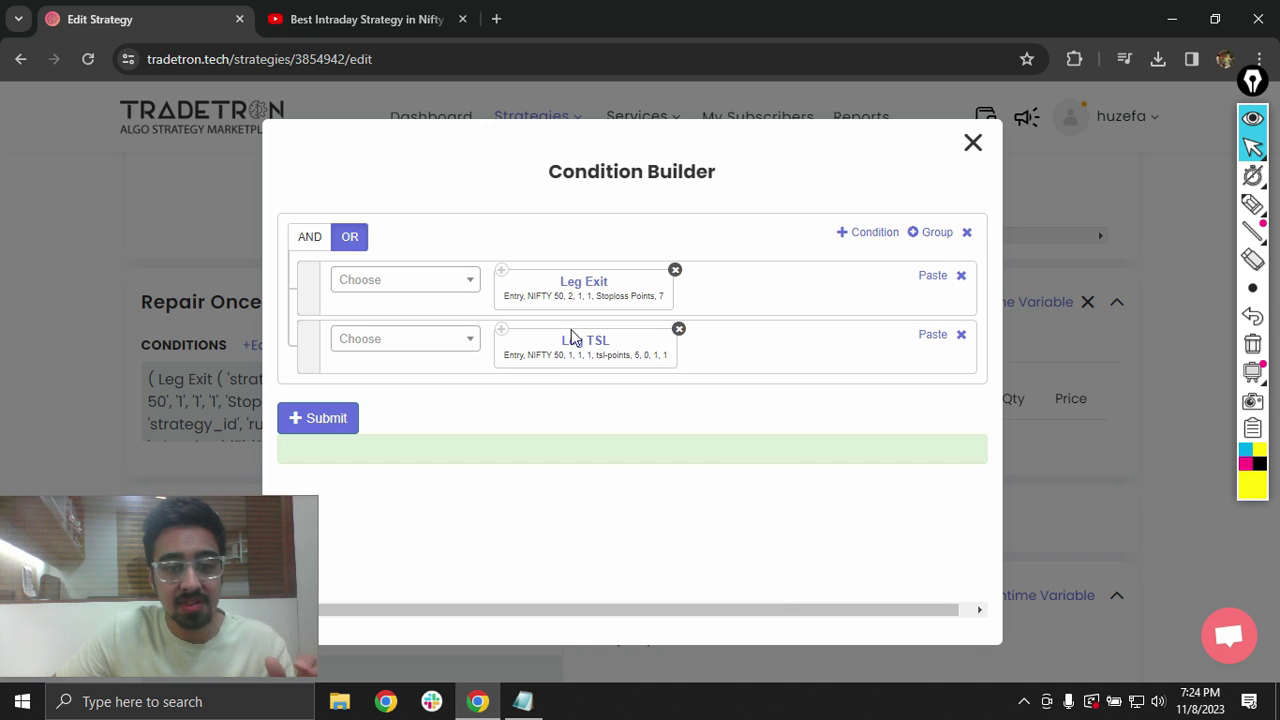
# Step: Set the Leg TSL keyword's set number to 2, submit the repair condition and close the condition builder
pyautogui.click(581, 341)
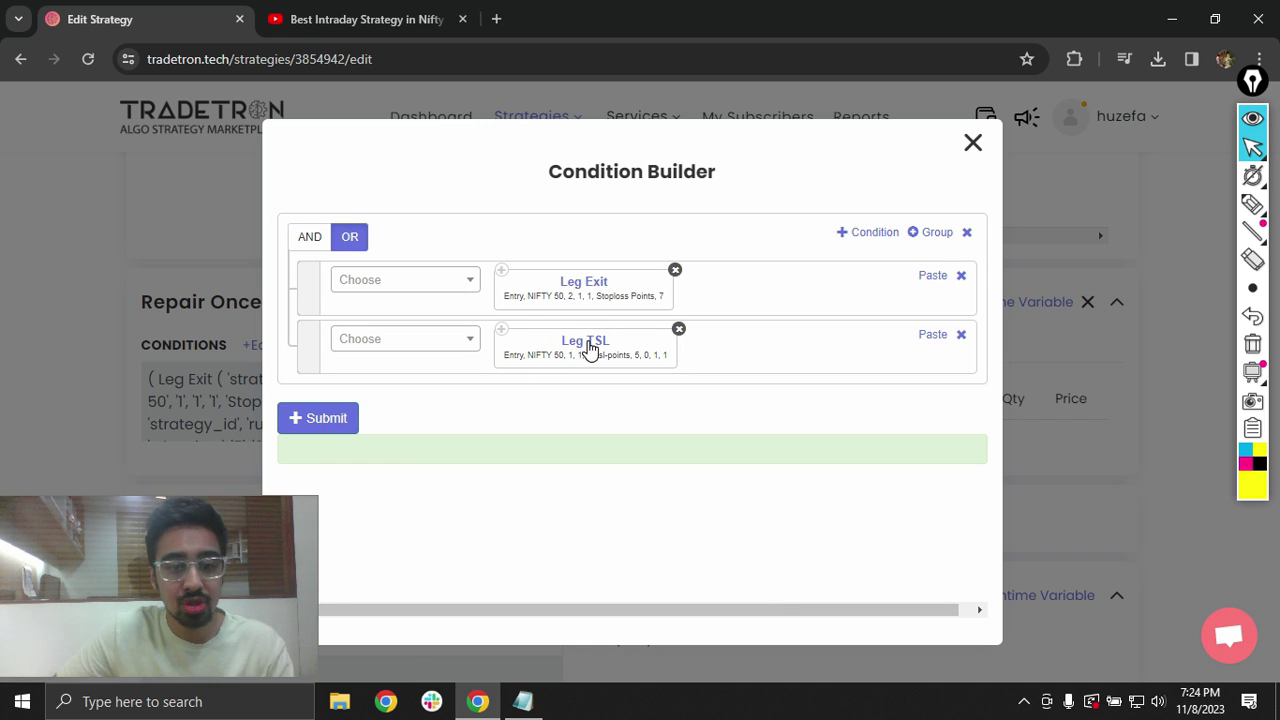
pyautogui.click(589, 343)
pyautogui.click(586, 342)
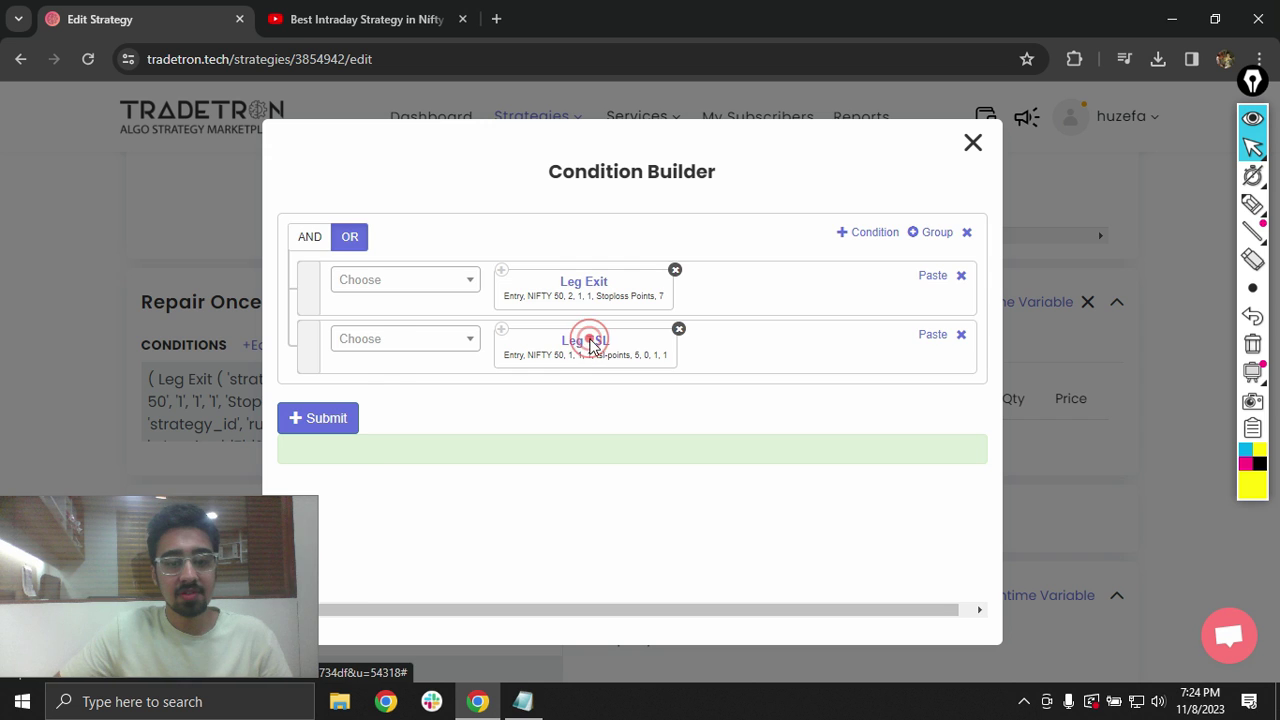
pyautogui.click(409, 451)
pyautogui.press('BackSpace')
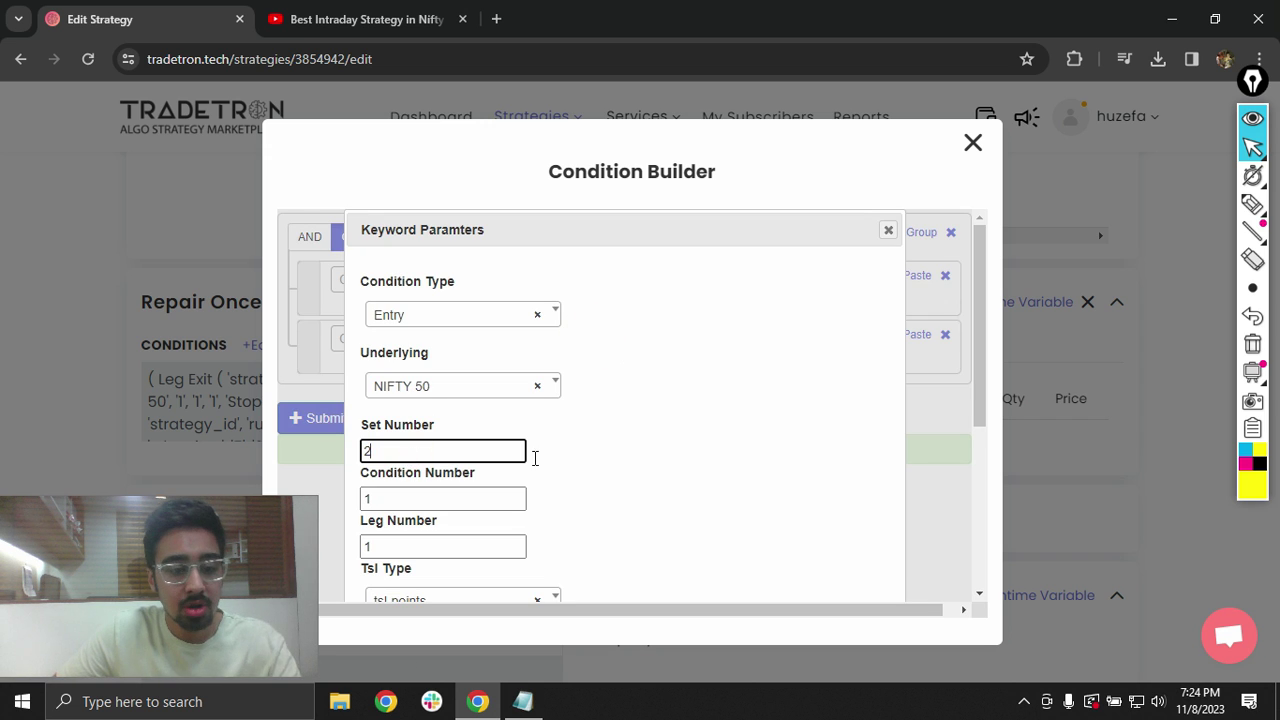
pyautogui.write('2')
pyautogui.scroll(-1, 765, 540)
pyautogui.scroll(-3, 765, 540)
pyautogui.click(788, 594)
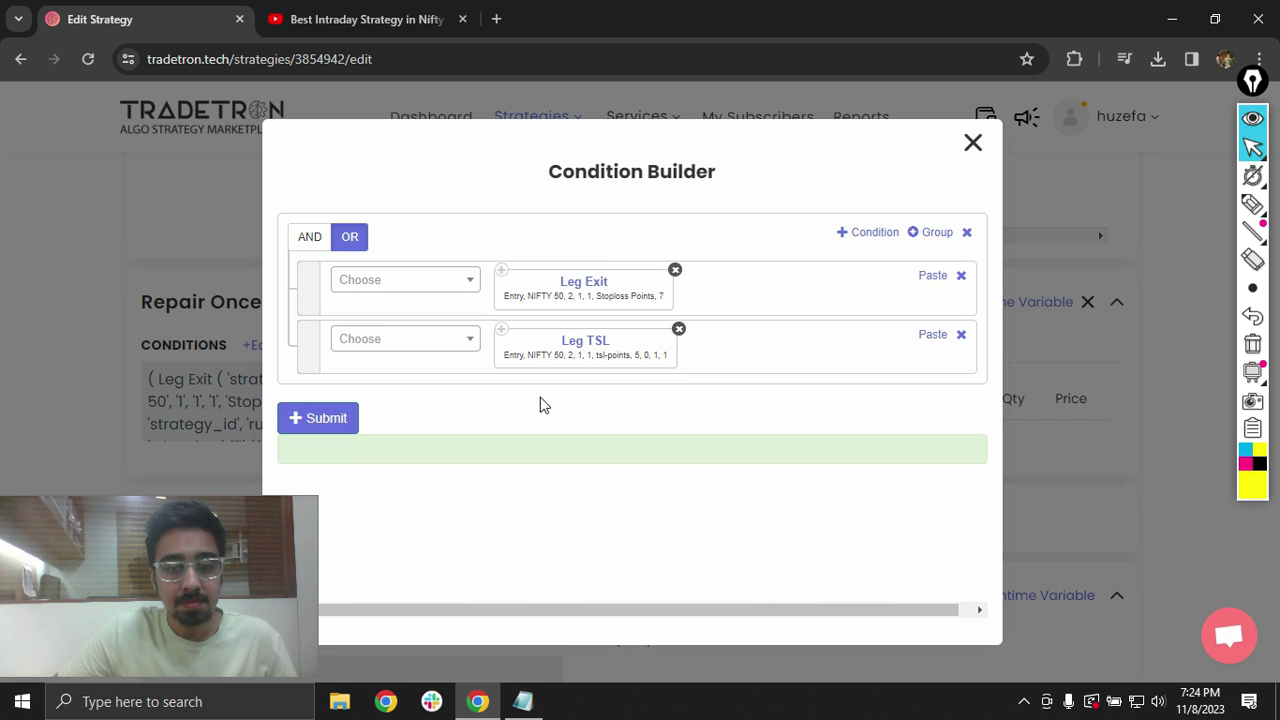
pyautogui.click(336, 417)
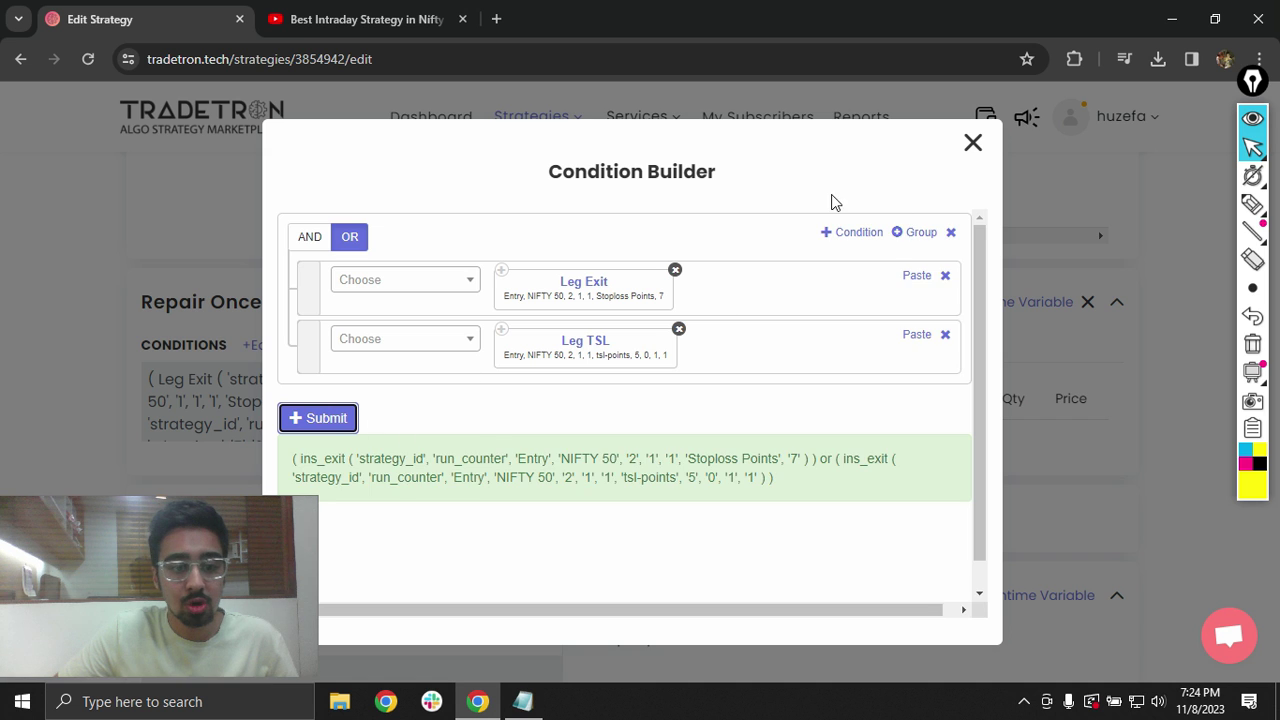
pyautogui.click(973, 142)
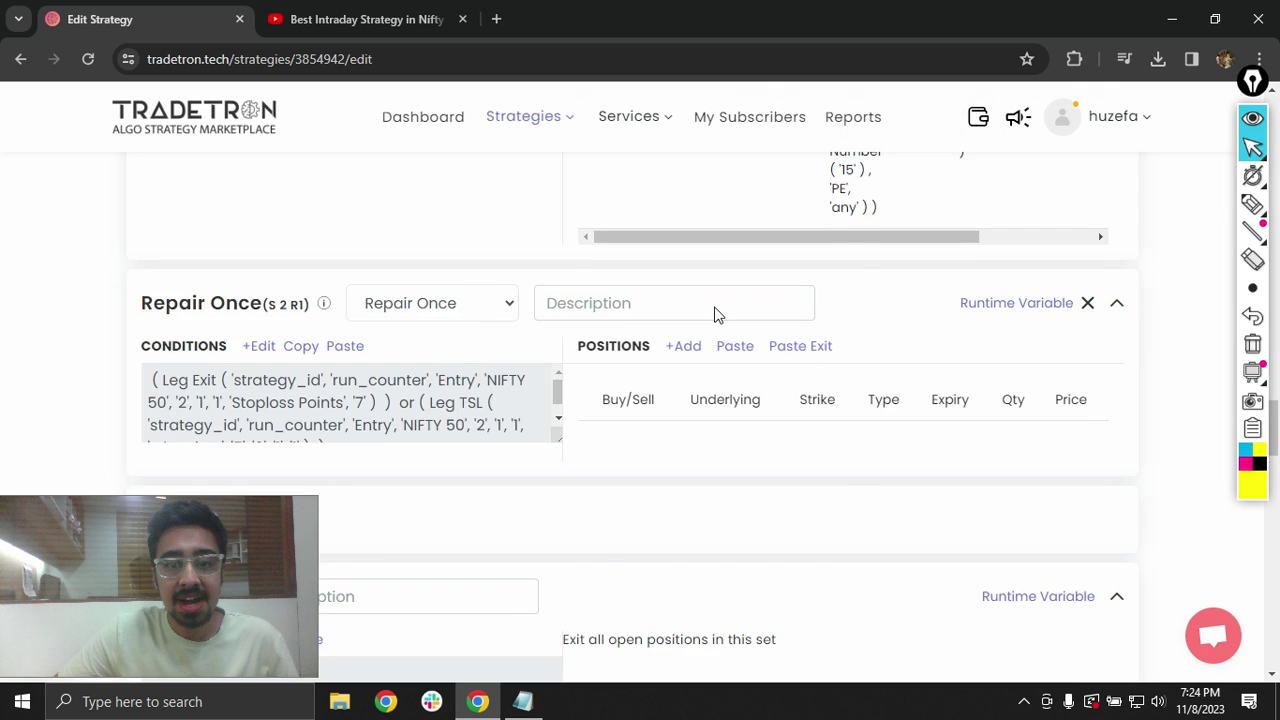
# Step: Copy the CE sell leg from Set 2's entry positions and paste it as an exit leg into Set 2's Repair Once block
pyautogui.scroll(4, 650, 285)
pyautogui.click(604, 205)
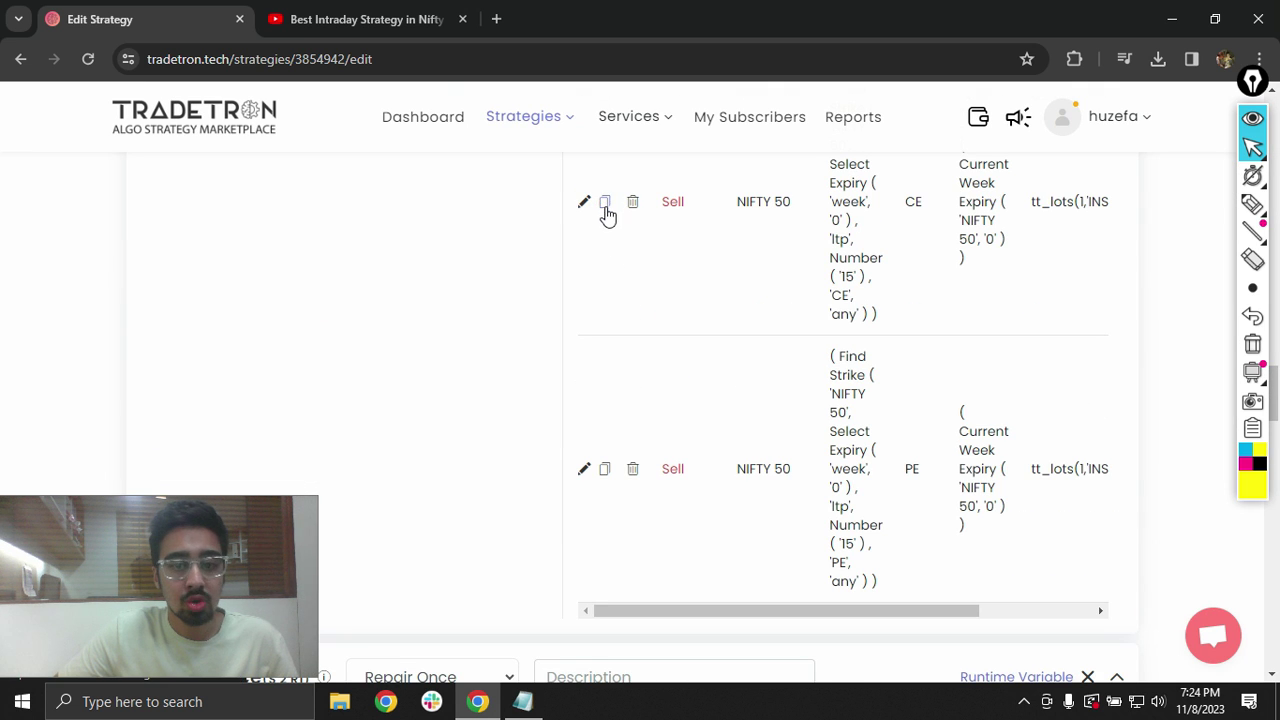
pyautogui.scroll(-4, 705, 320)
pyautogui.click(812, 350)
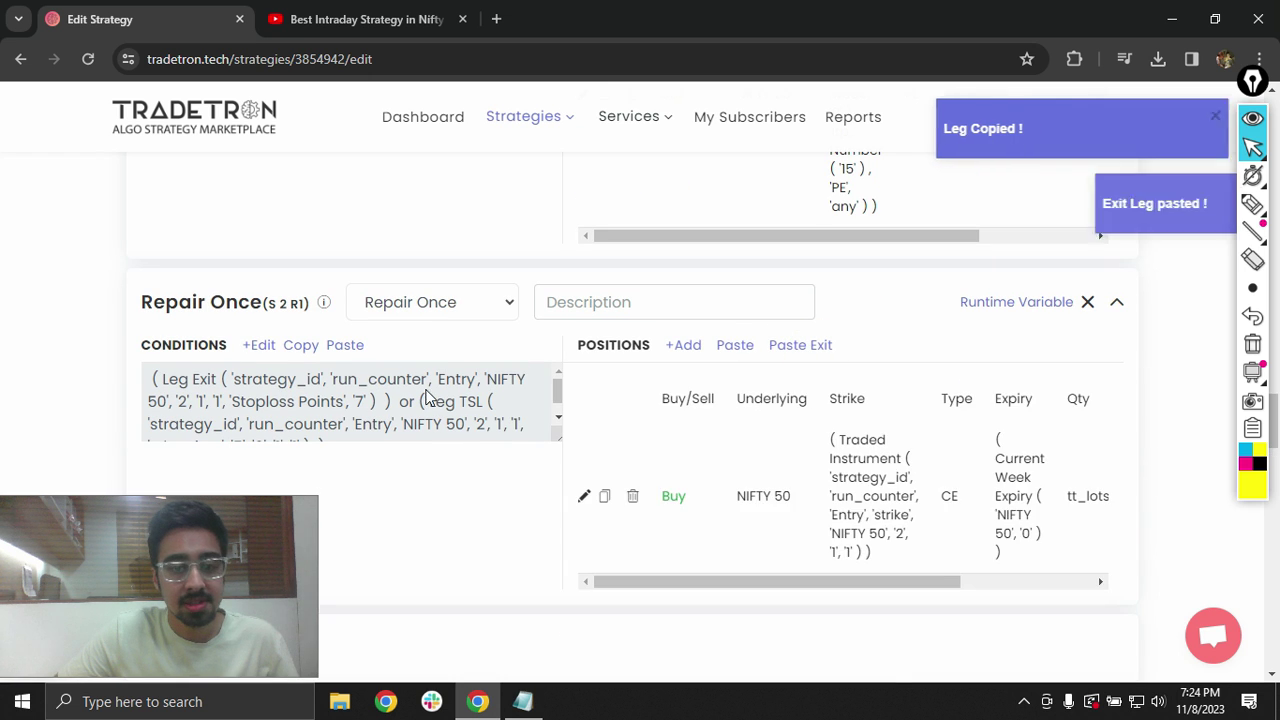
# Step: Copy the condition of Set 1's second Repair Once block and paste it into a new second Repair Once block in Set 2
pyautogui.scroll(-7, 329, 284)
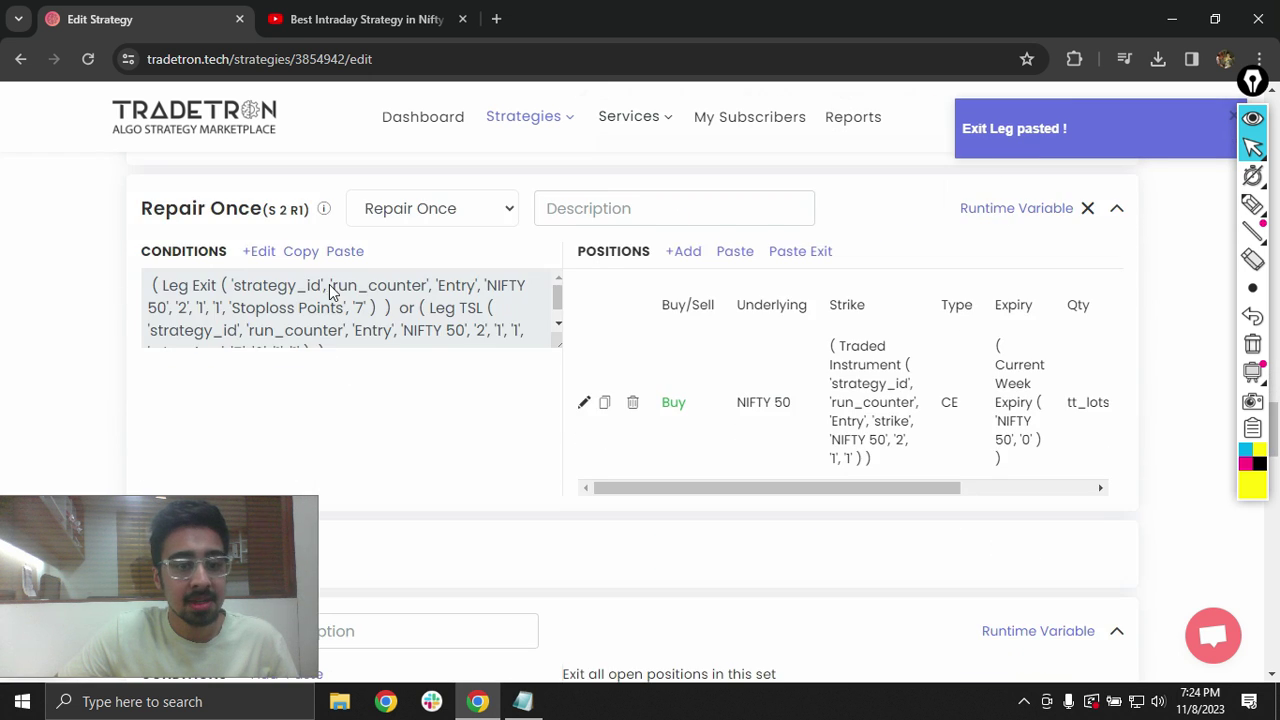
pyautogui.scroll(4, 330, 291)
pyautogui.scroll(3, 330, 291)
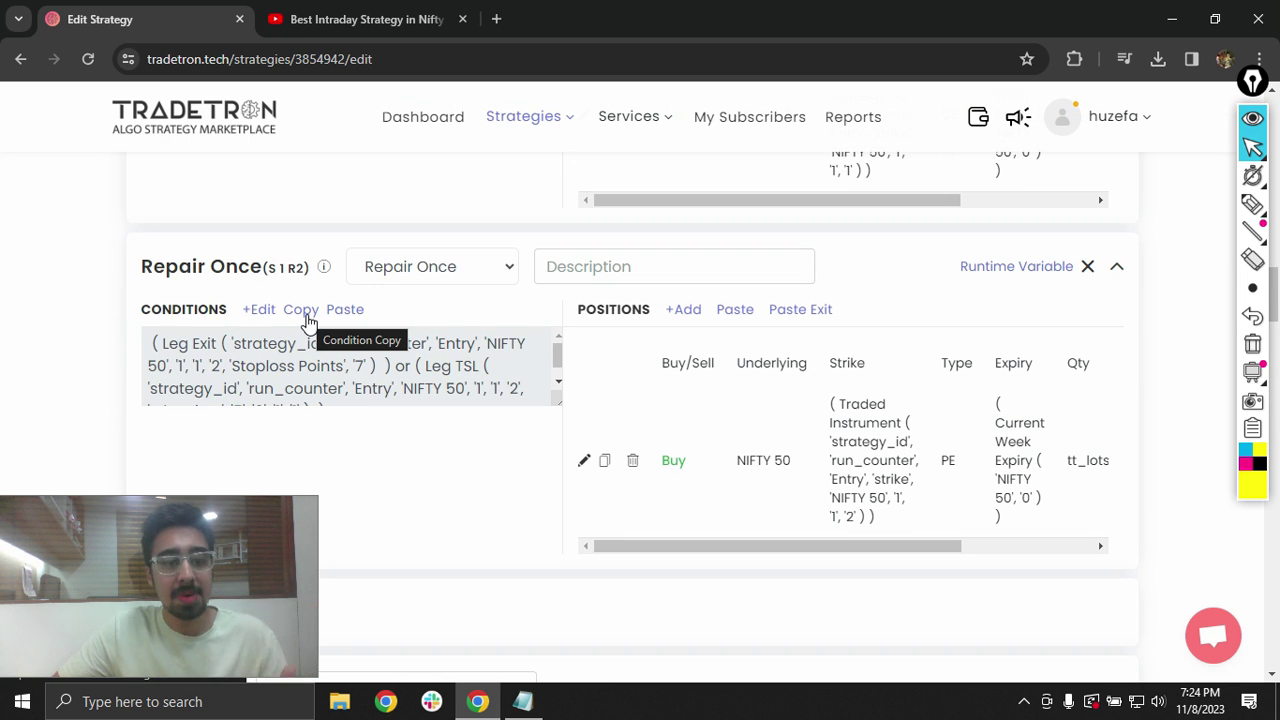
pyautogui.click(303, 316)
pyautogui.scroll(-5, 517, 400)
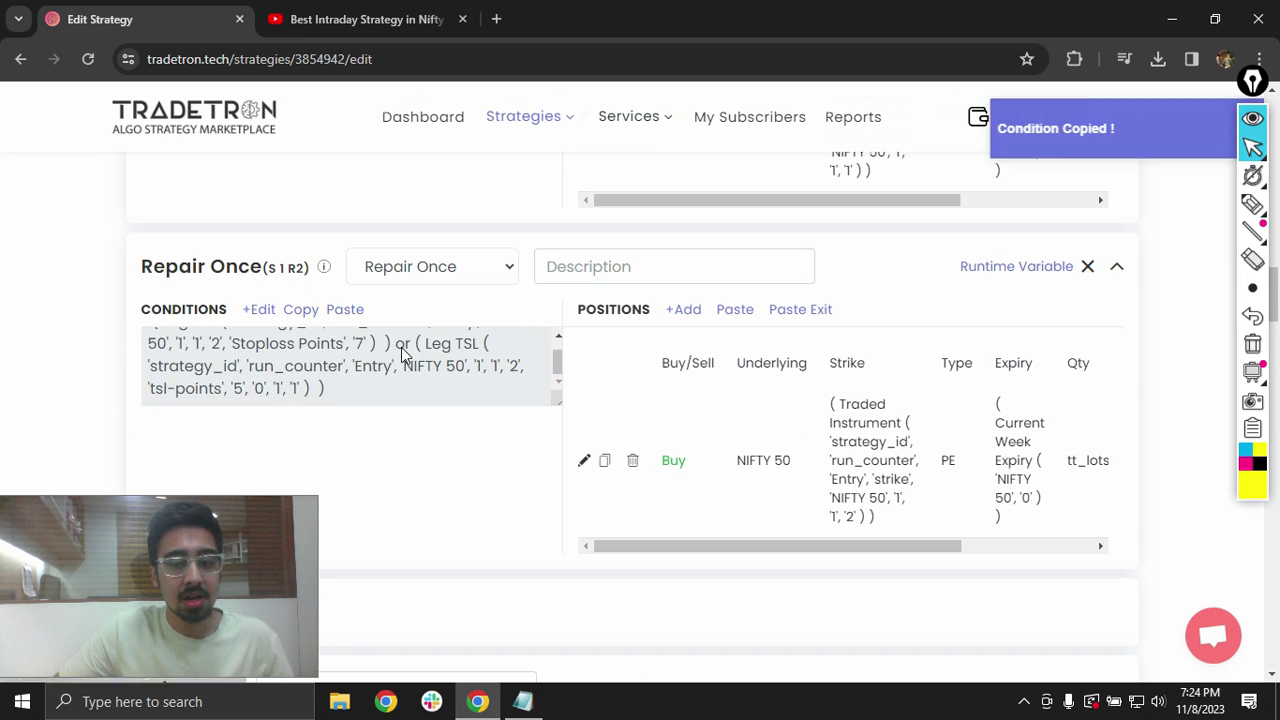
pyautogui.scroll(-15, 530, 540)
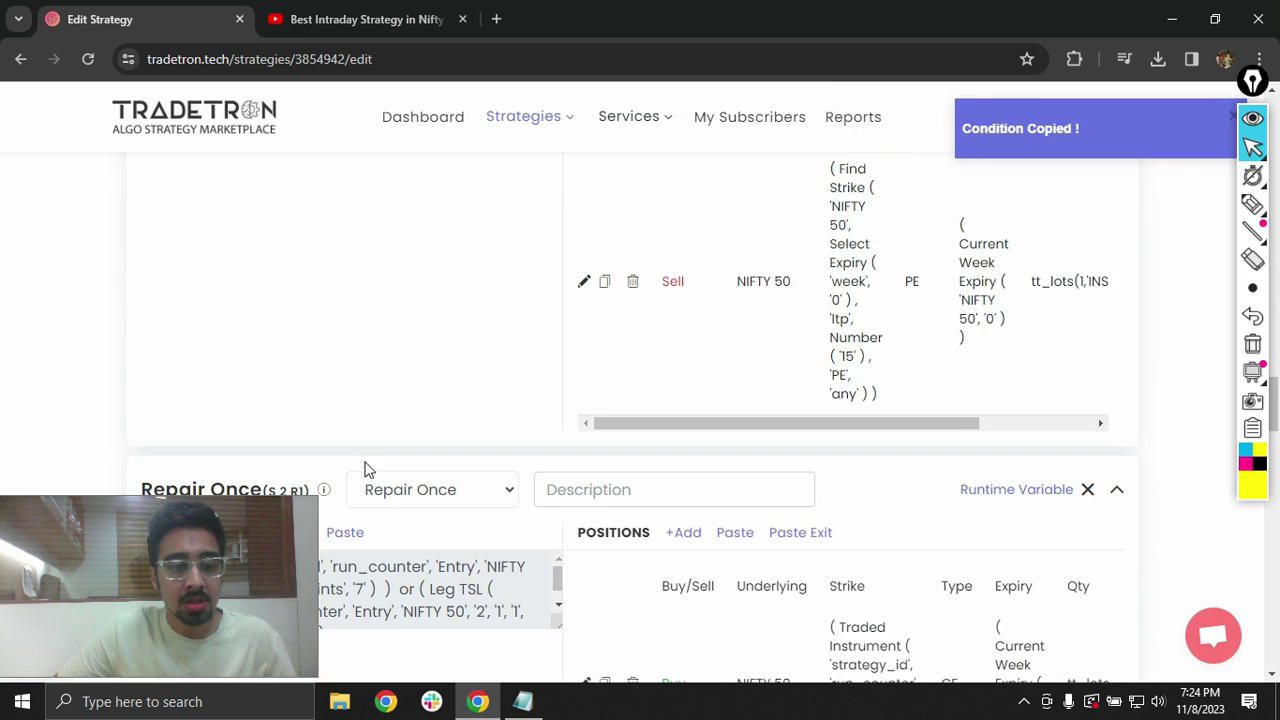
pyautogui.scroll(1, 345, 430)
pyautogui.click(256, 275)
pyautogui.click(316, 317)
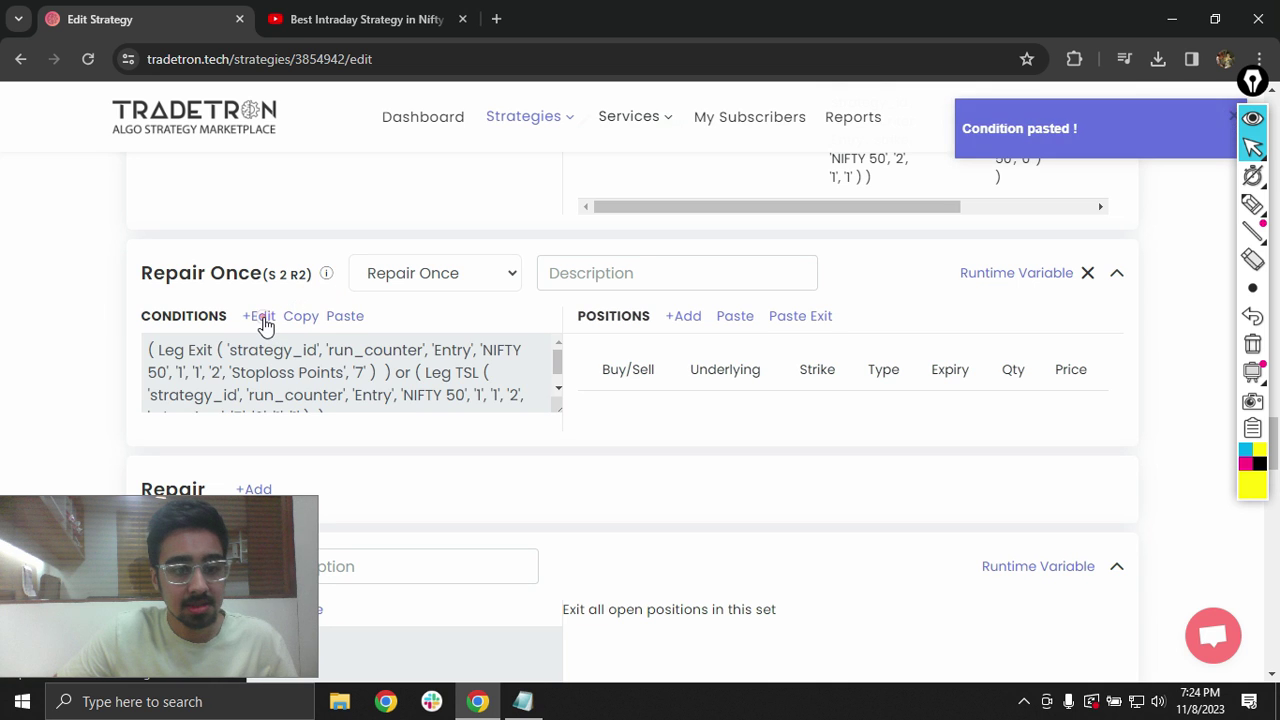
# Step: Edit the condition of Set 2's second Repair Once block and set the Leg Exit keyword's set number to 2
pyautogui.click(262, 317)
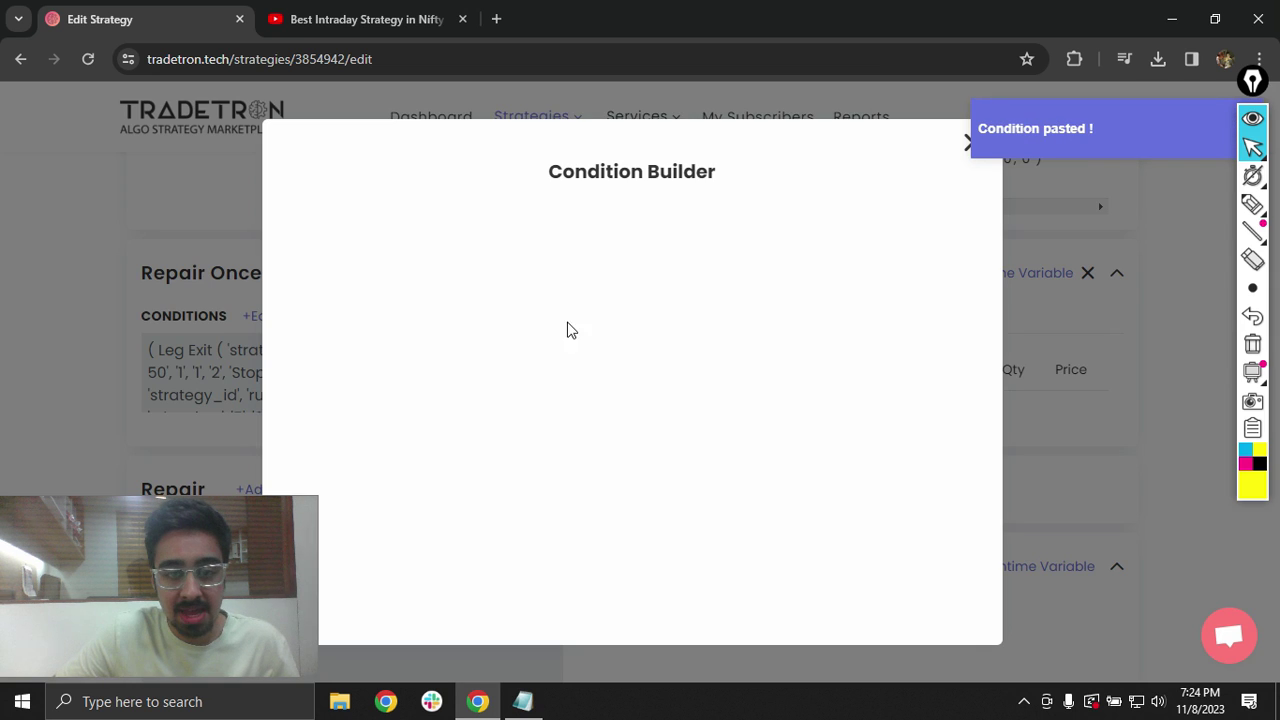
pyautogui.click(585, 284)
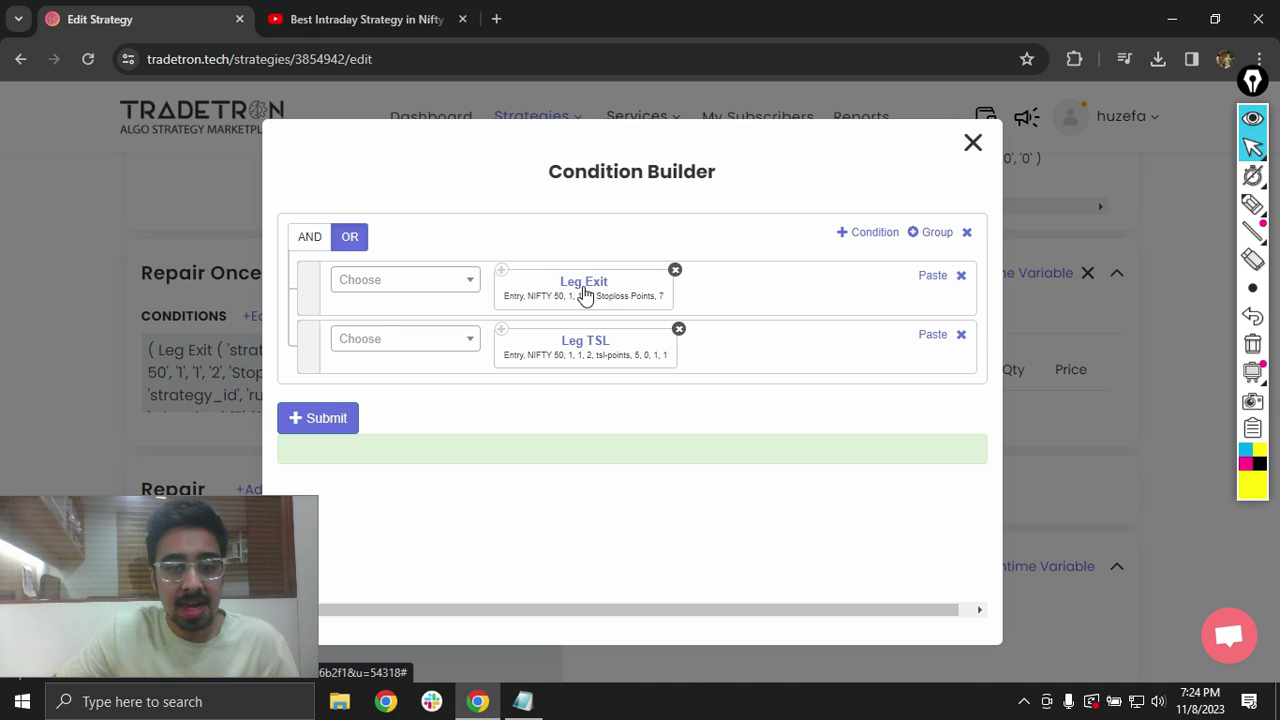
pyautogui.click(585, 288)
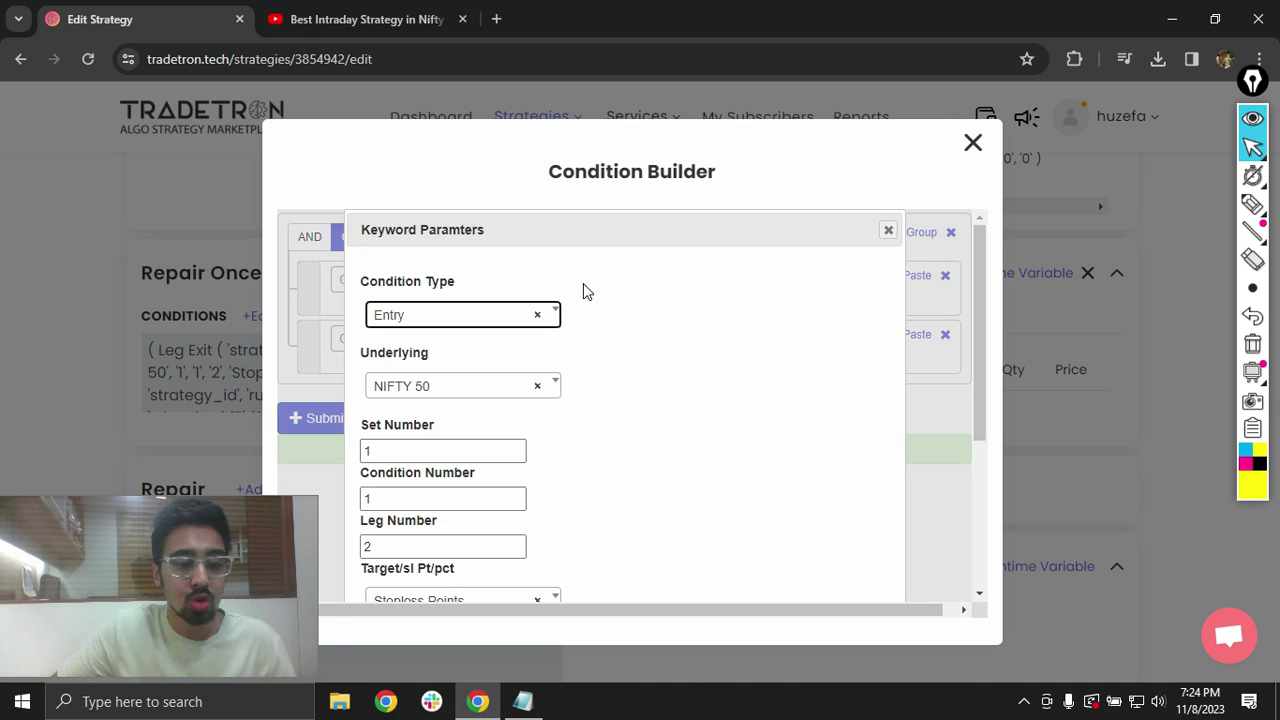
pyautogui.click(411, 452)
pyautogui.doubleClick(411, 452)
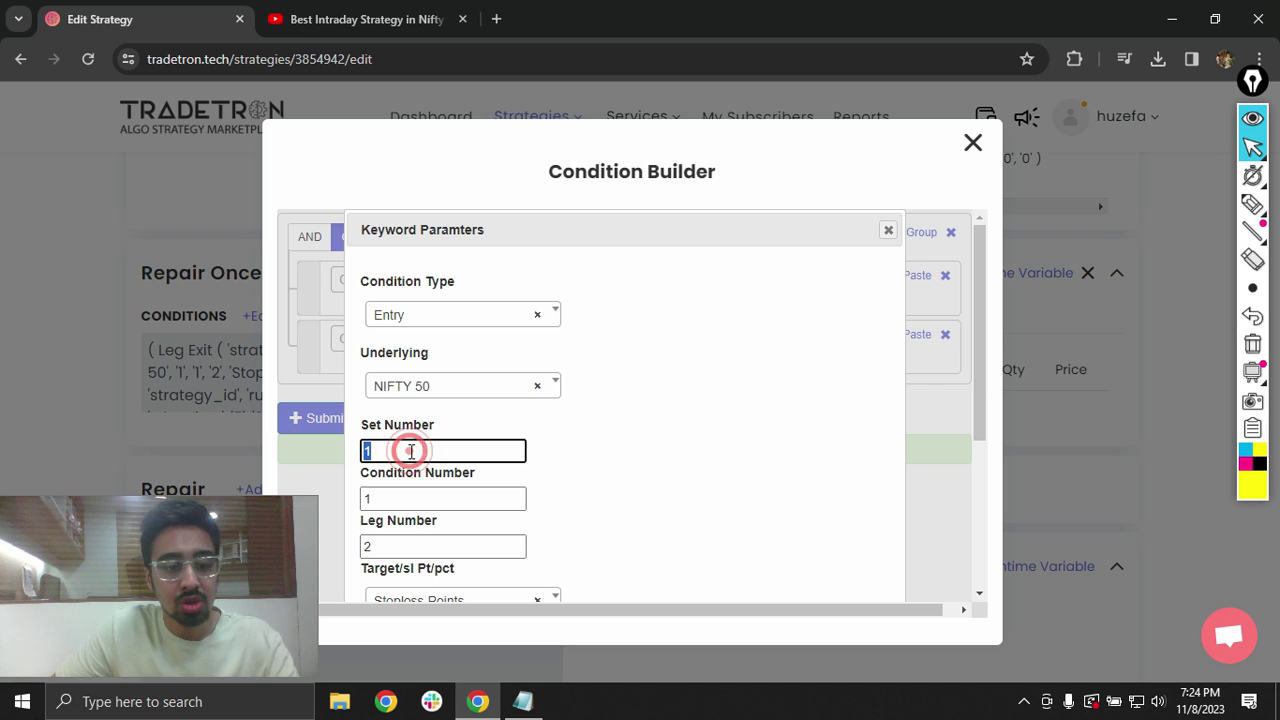
pyautogui.write('2')
pyautogui.scroll(-3, 560, 470)
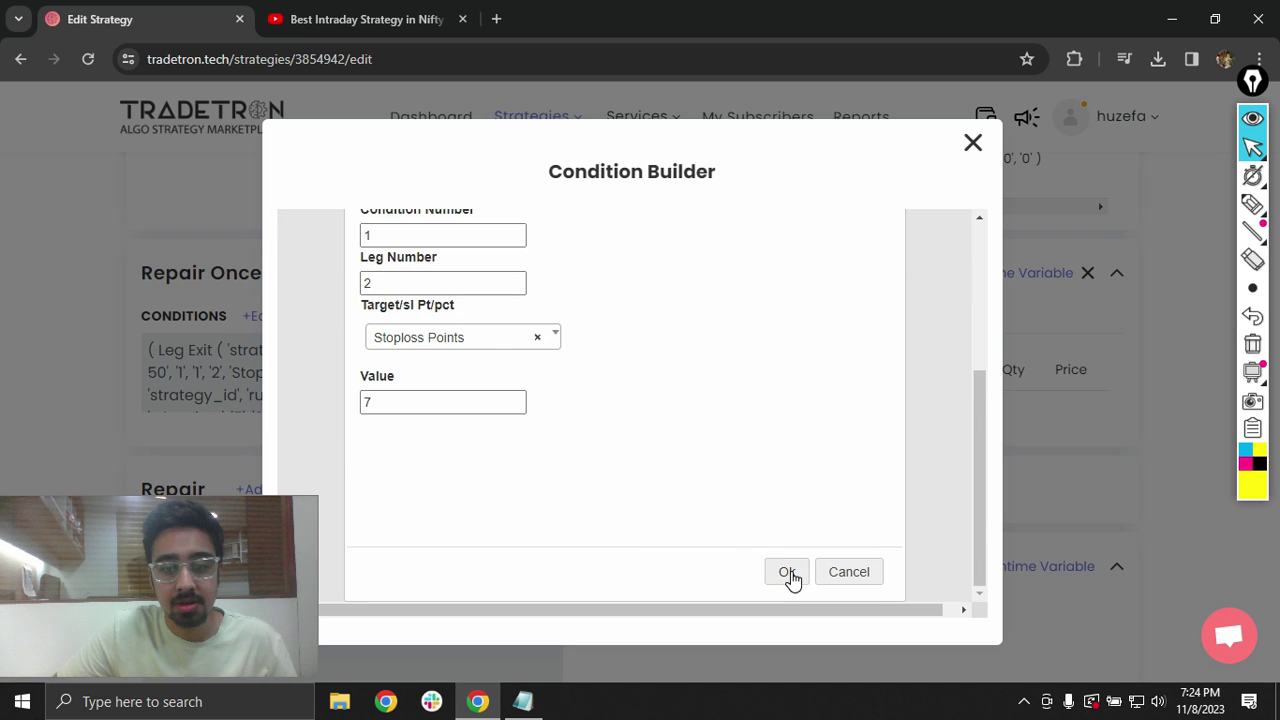
pyautogui.click(788, 572)
# Step: Set the Leg TSL keyword's set number to 2, submit the second Repair Once condition and close the condition builder
pyautogui.click(576, 340)
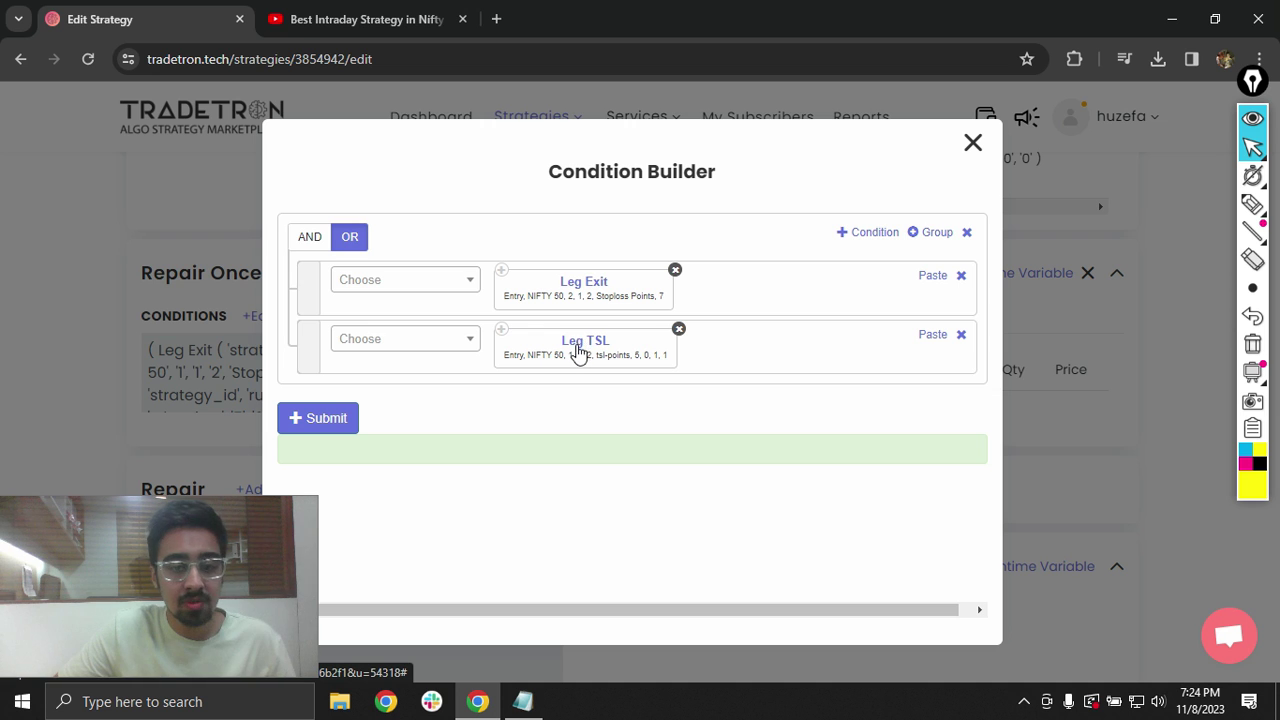
pyautogui.click(585, 343)
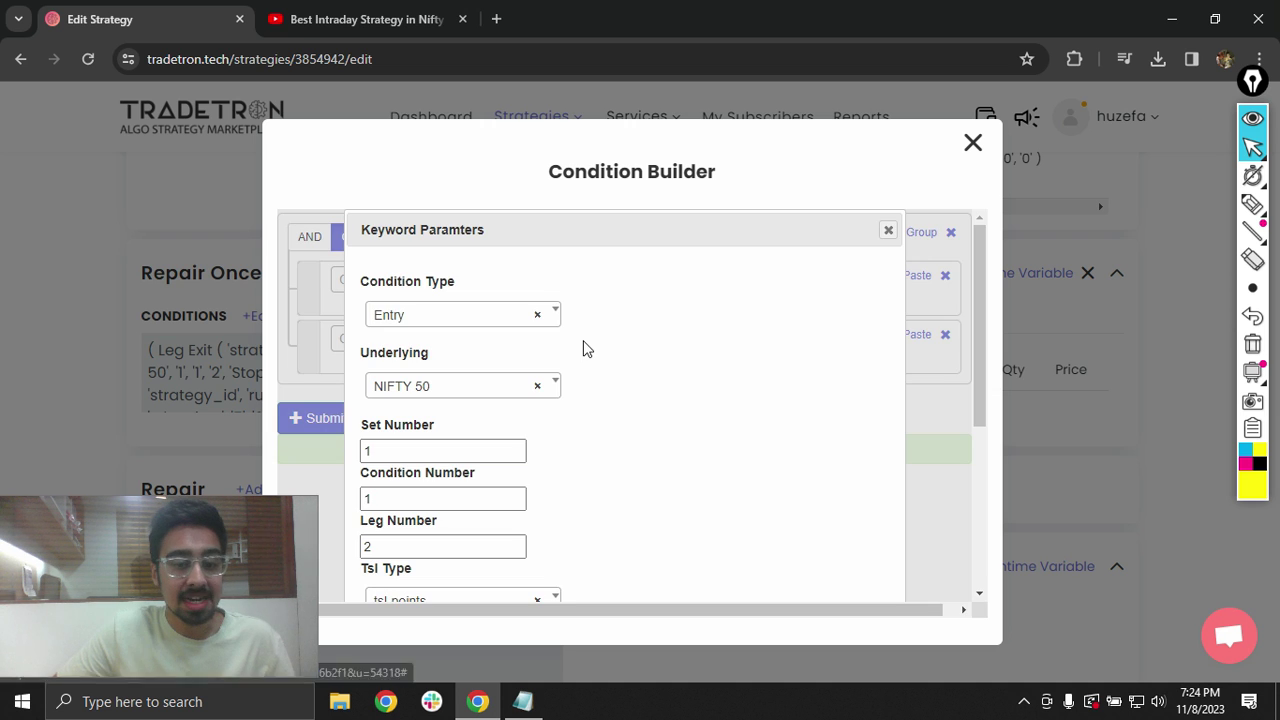
pyautogui.click(468, 451)
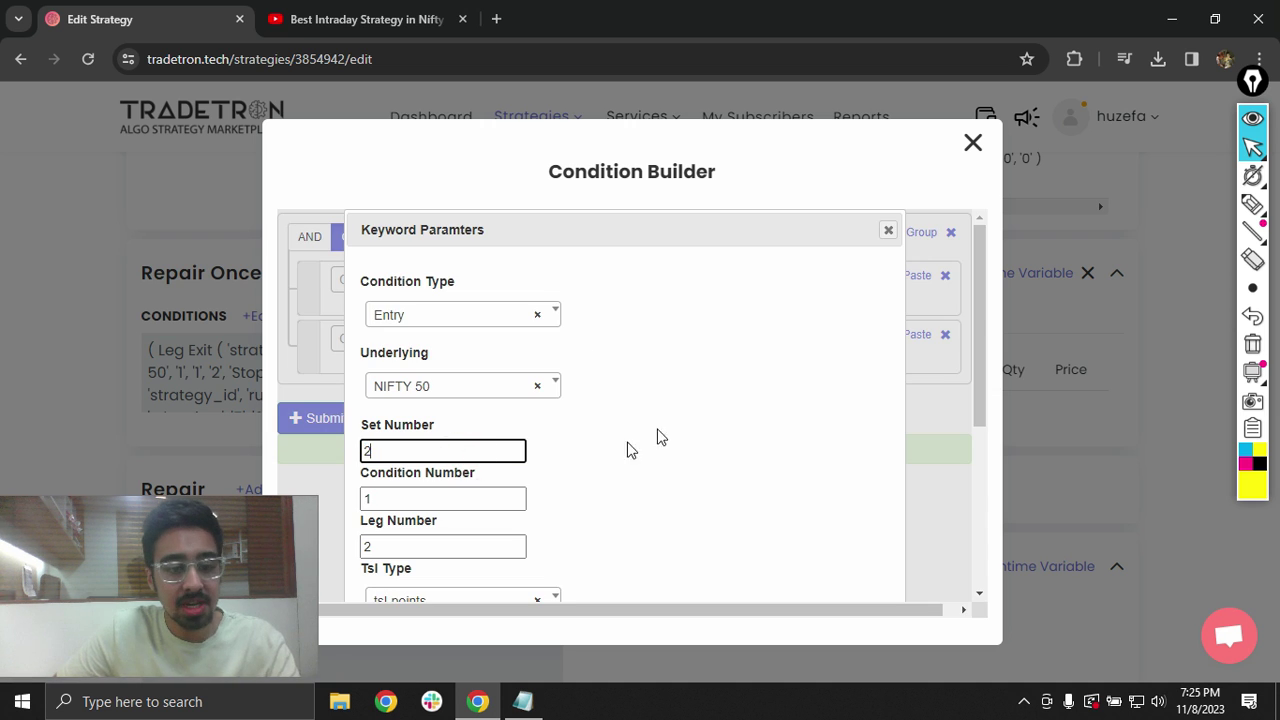
pyautogui.scroll(-5, 700, 500)
pyautogui.scroll(-1, 746, 568)
pyautogui.click(777, 571)
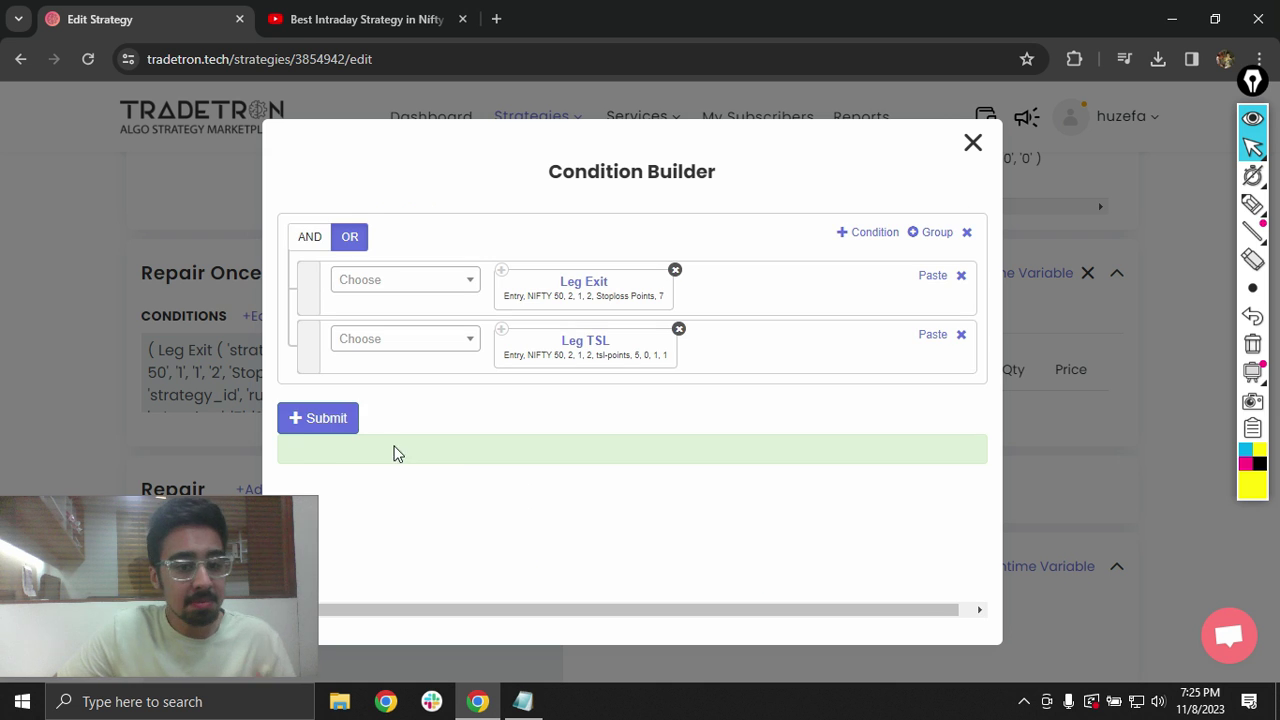
pyautogui.click(973, 145)
# Step: Copy the PE sell leg from Set 2's entry positions and paste it as an exit leg into Set 2's second Repair Once block
pyautogui.scroll(-5, 744, 360)
pyautogui.click(800, 503)
pyautogui.scroll(-2, 804, 510)
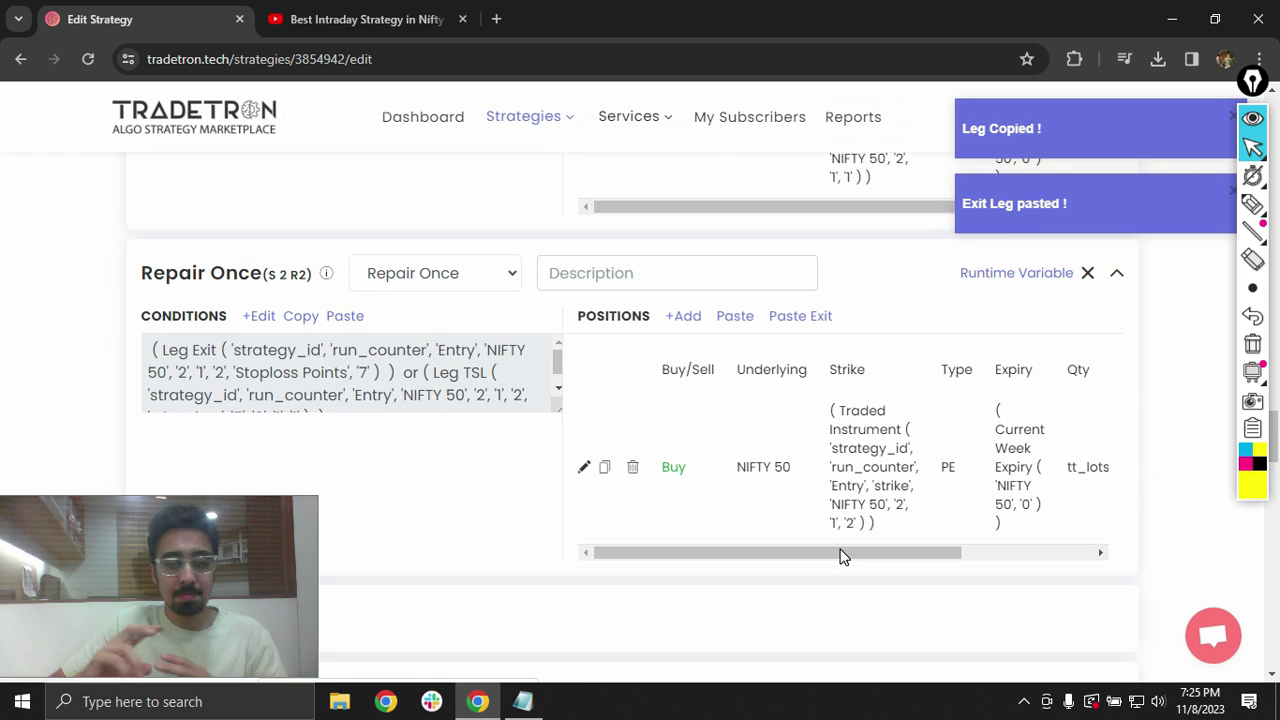
# Step: Review the remaining Set 2 blocks and the strategy's Universal Exit condition
pyautogui.scroll(-3, 843, 556)
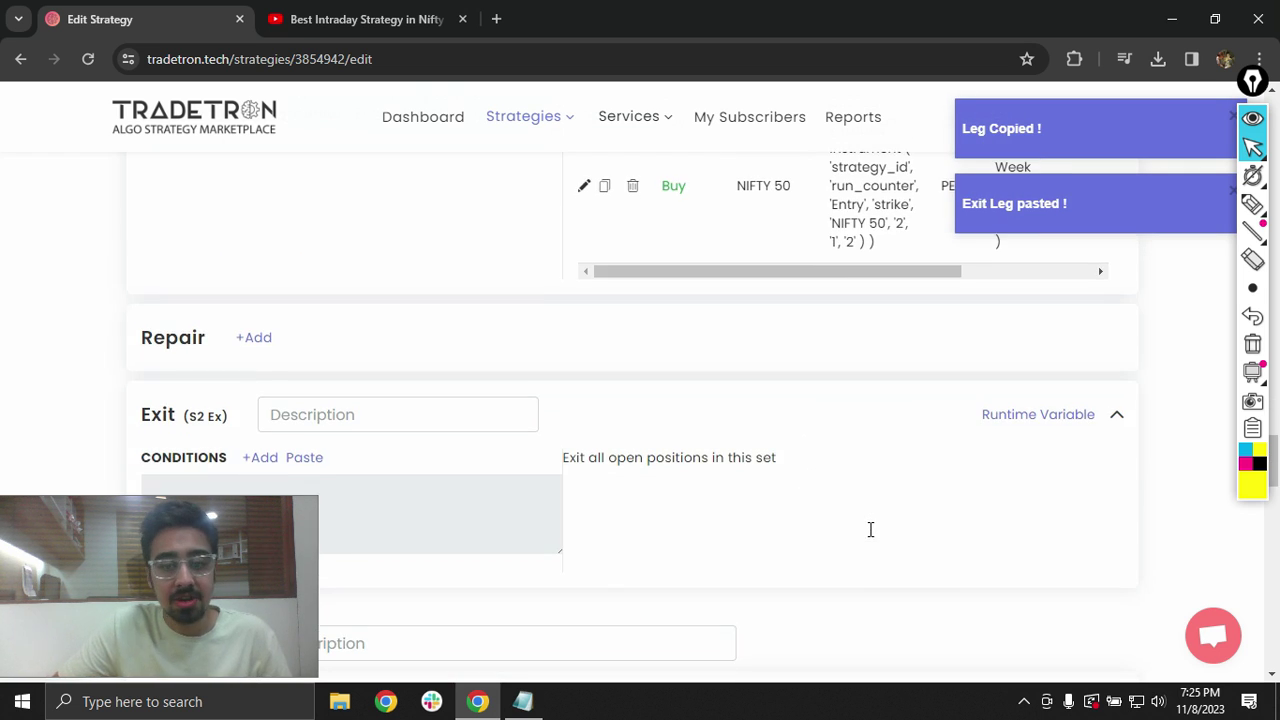
pyautogui.scroll(2, 857, 480)
pyautogui.scroll(-4, 855, 483)
pyautogui.scroll(-10, 803, 446)
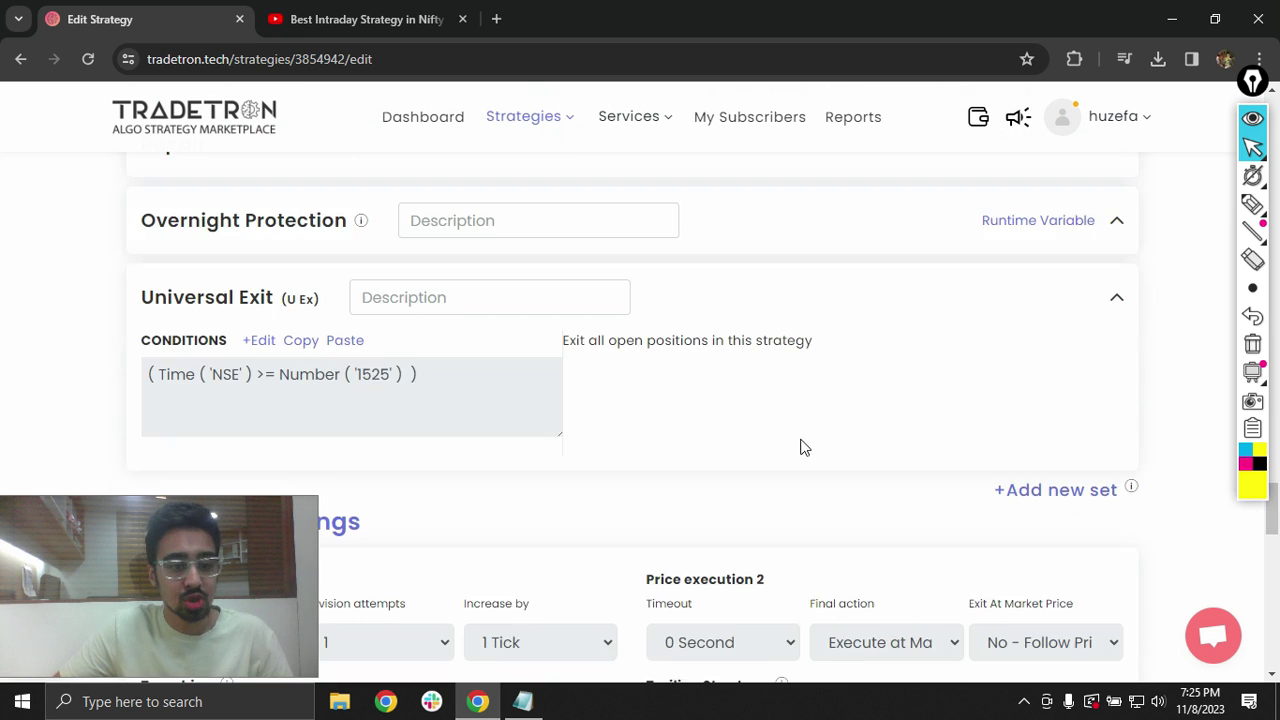
# Step: Review the strategy's advanced settings, including price execution, reactivation on exit, condition checking, trade timing and required capital
pyautogui.scroll(2, 703, 407)
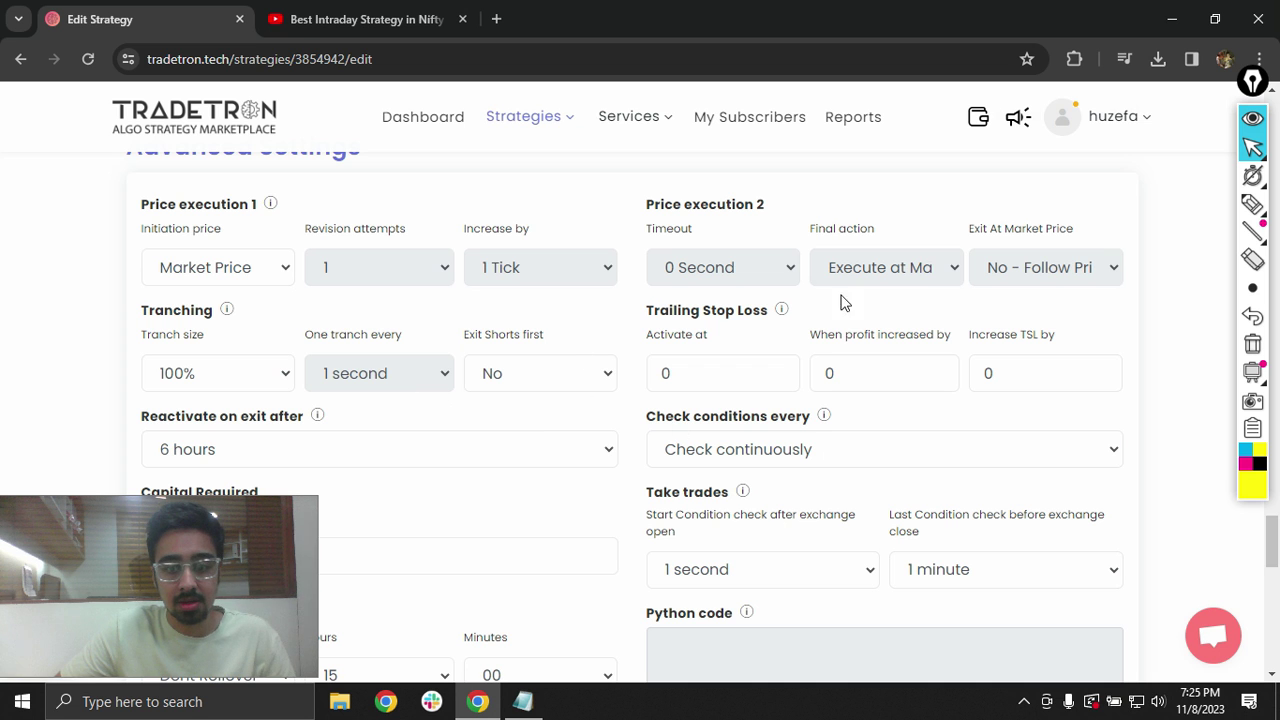
pyautogui.scroll(1, 340, 420)
pyautogui.scroll(-1, 262, 425)
pyautogui.moveTo(160, 415); pyautogui.dragTo(571, 420)
pyautogui.scroll(-1, 694, 323)
pyautogui.click(795, 323)
pyautogui.moveTo(795, 323); pyautogui.dragTo(800, 363)
pyautogui.scroll(-1, 794, 386)
pyautogui.scroll(-1, 694, 366)
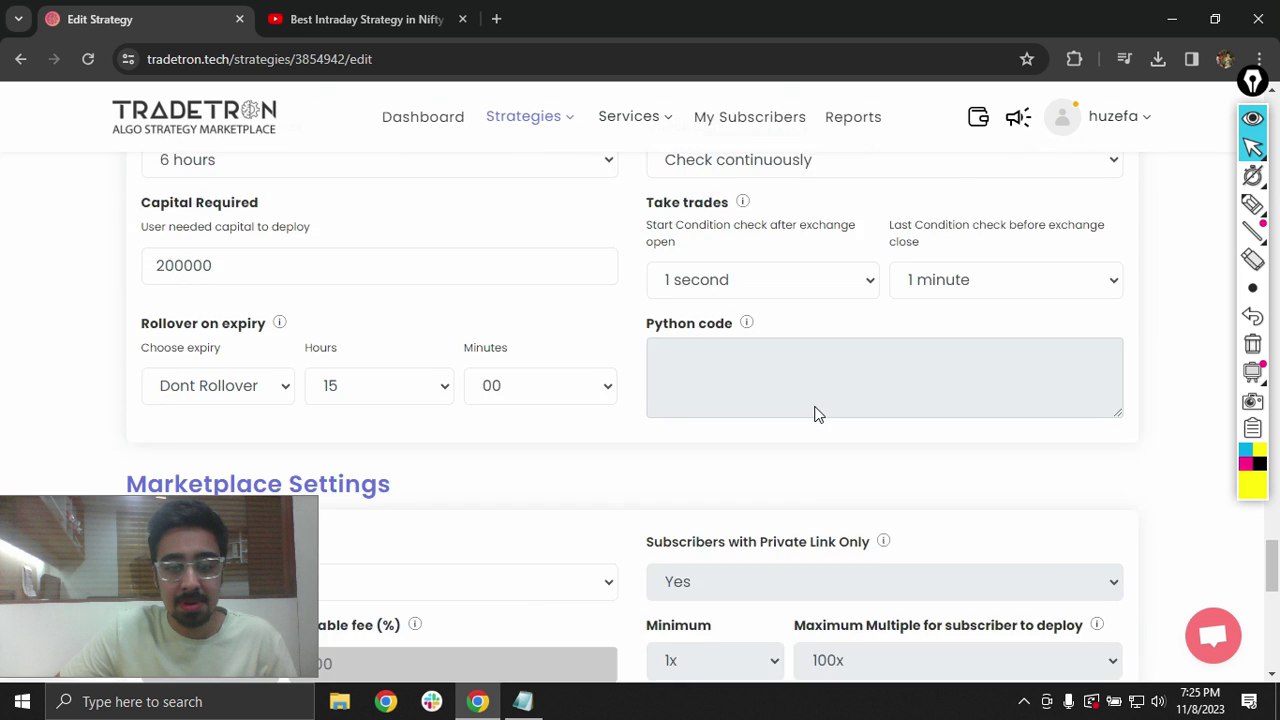
pyautogui.scroll(-4, 815, 415)
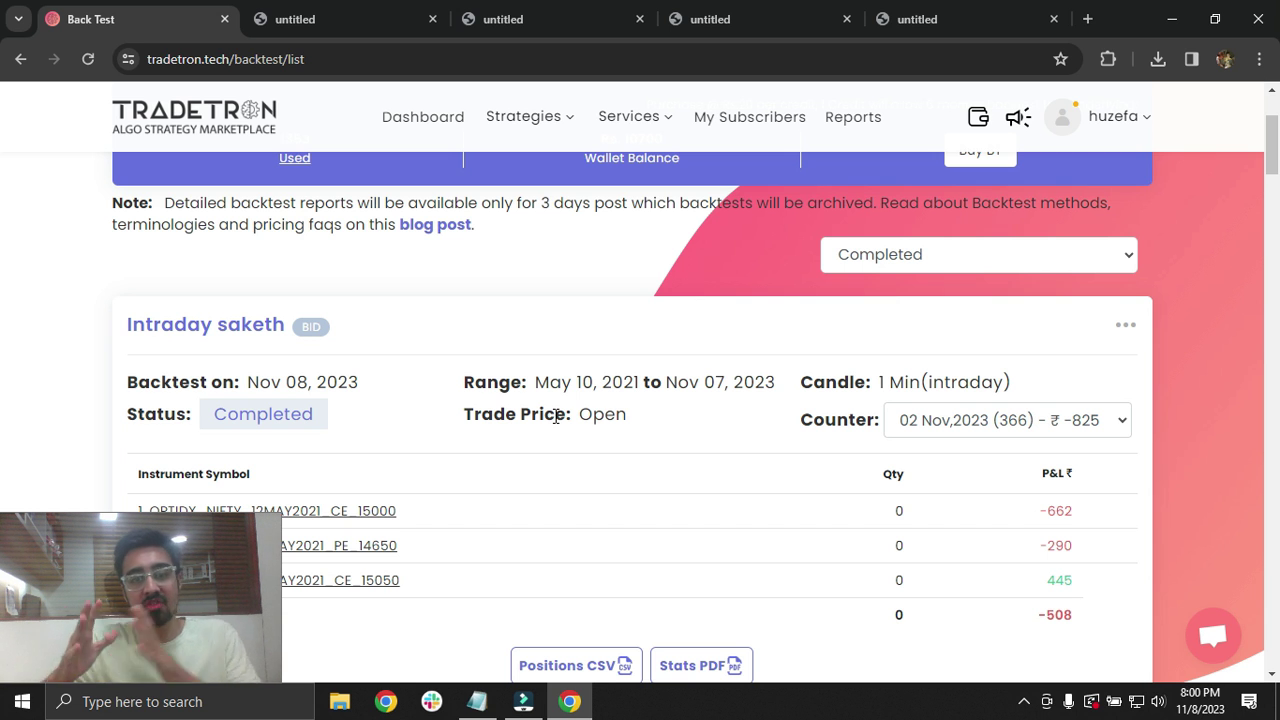
# Step: Examine the PNL curves and drawdown plots in the Intraday saketh backtest reports starting November 2022 and May 2022
pyautogui.scroll(-1, 520, 517)
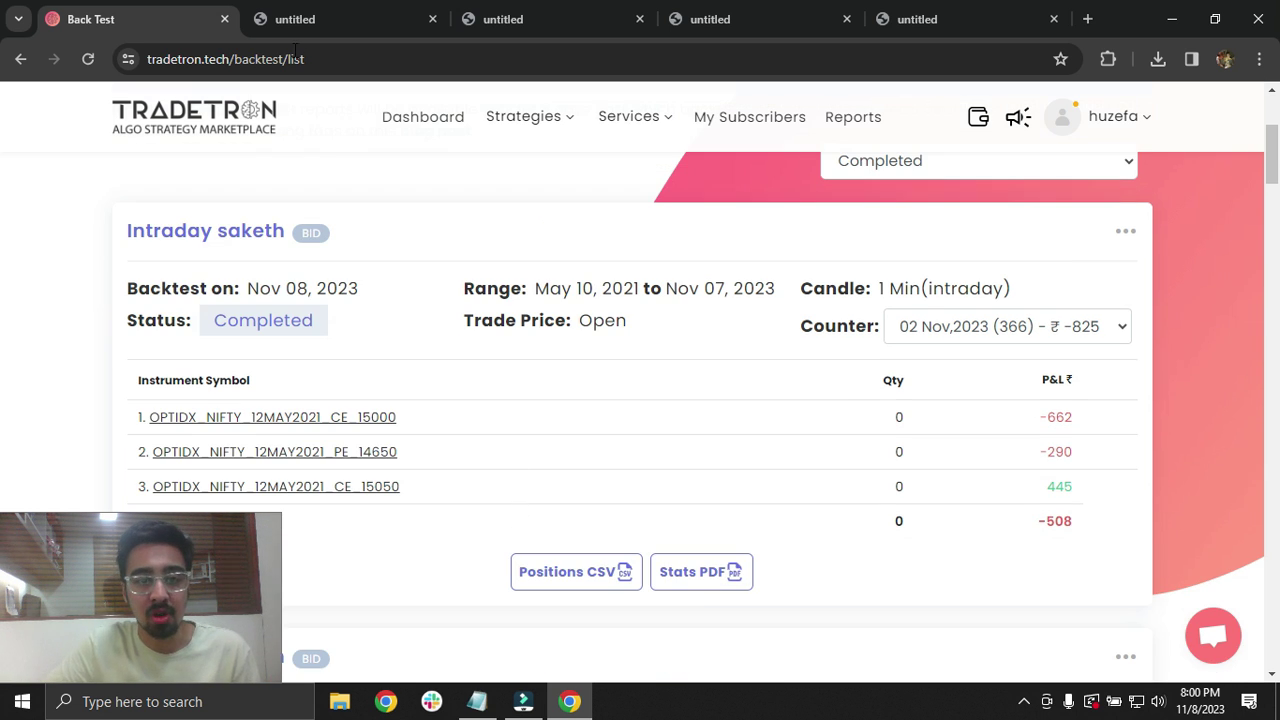
pyautogui.click(333, 22)
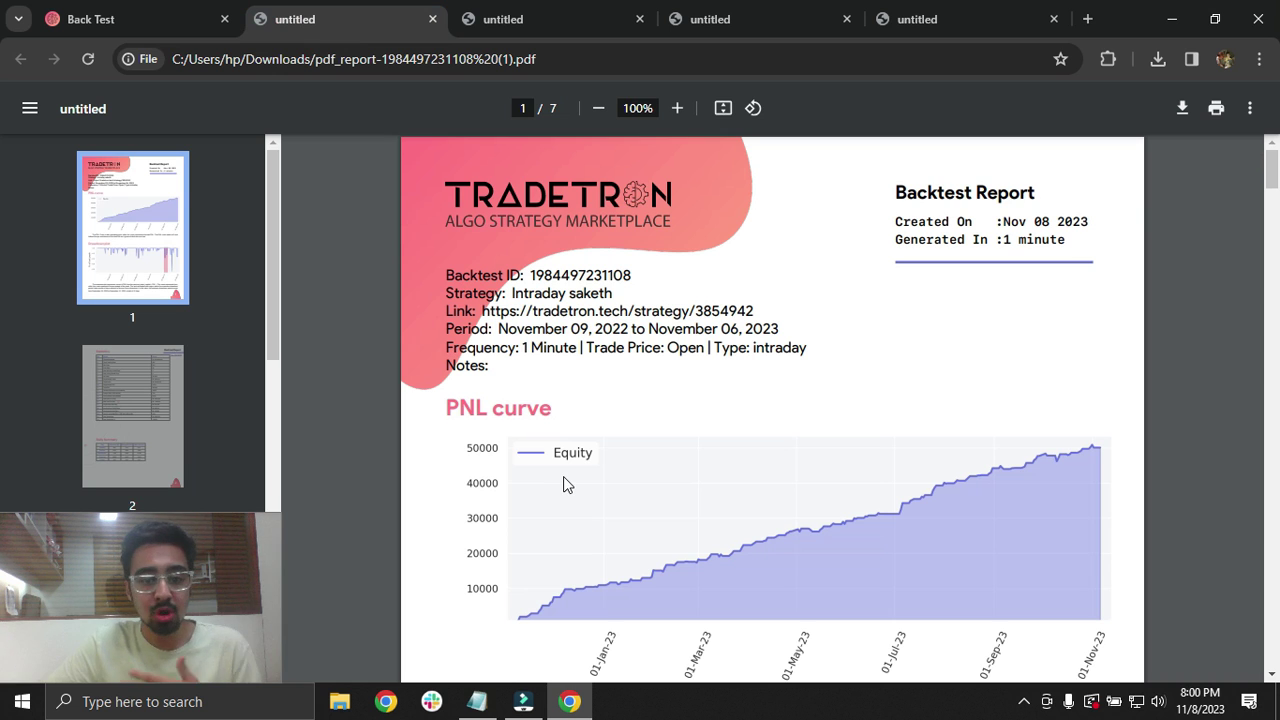
pyautogui.scroll(-2, 567, 476)
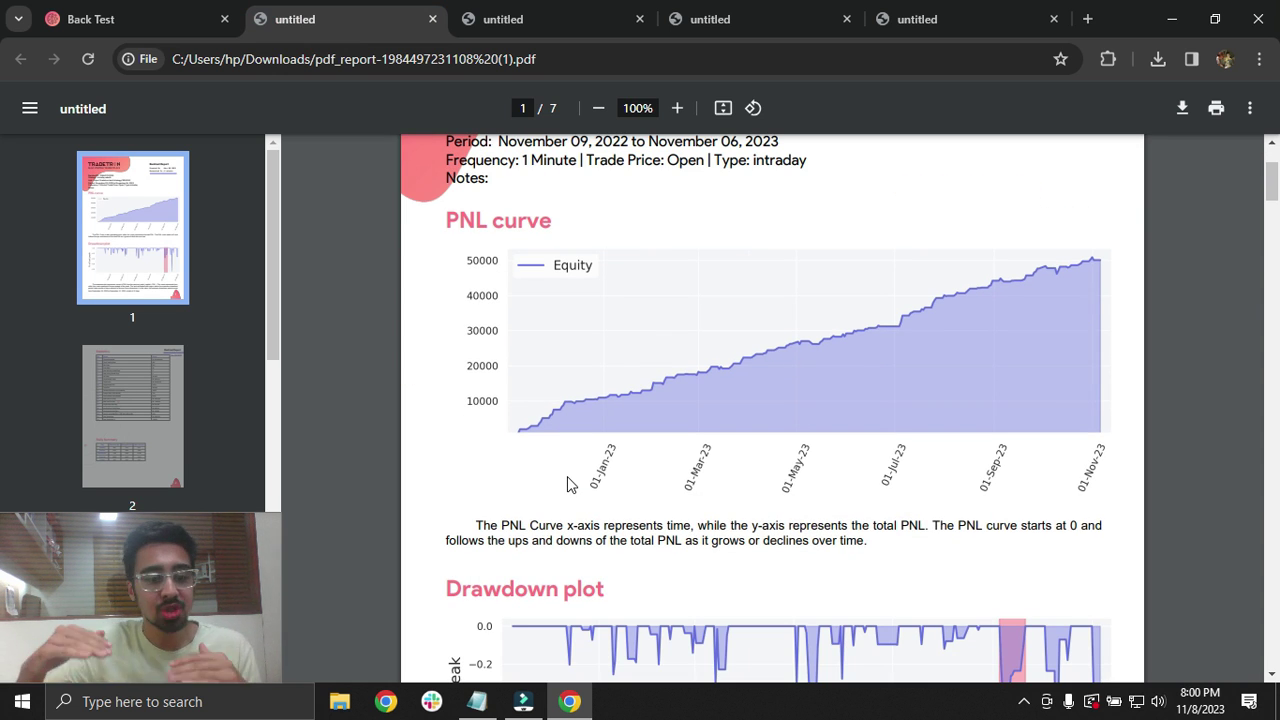
pyautogui.scroll(-2, 608, 452)
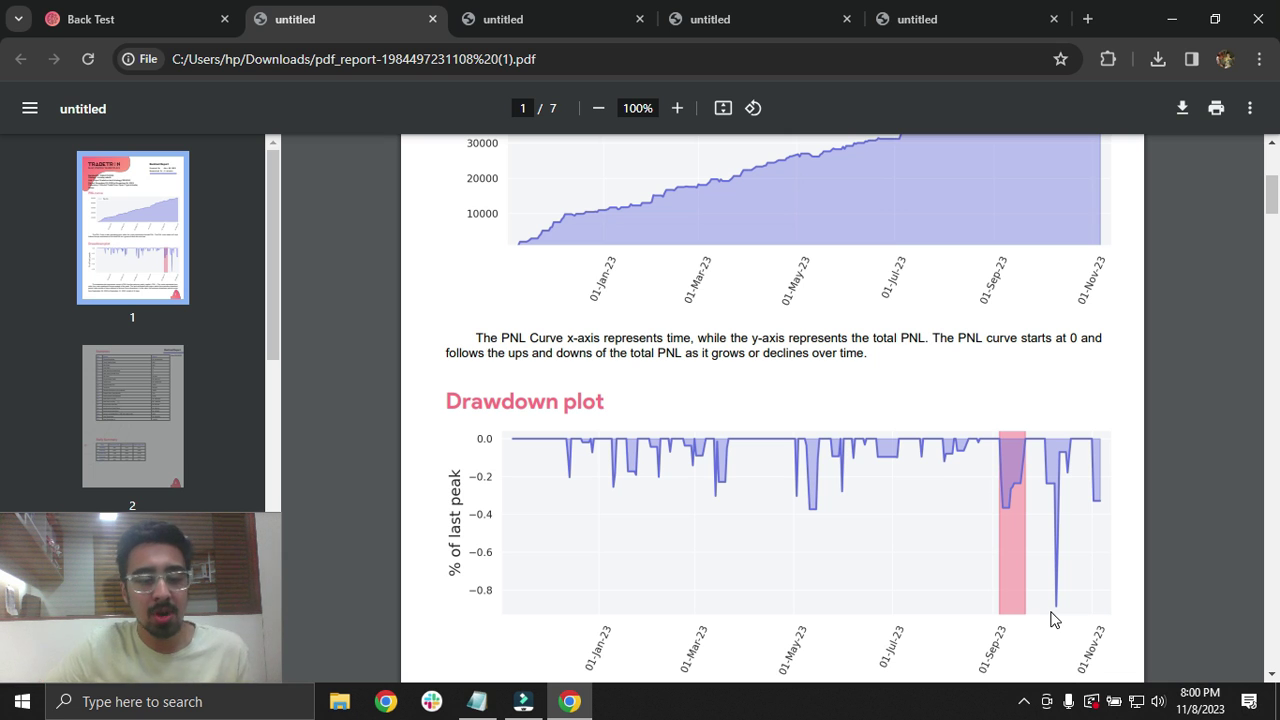
pyautogui.click(560, 22)
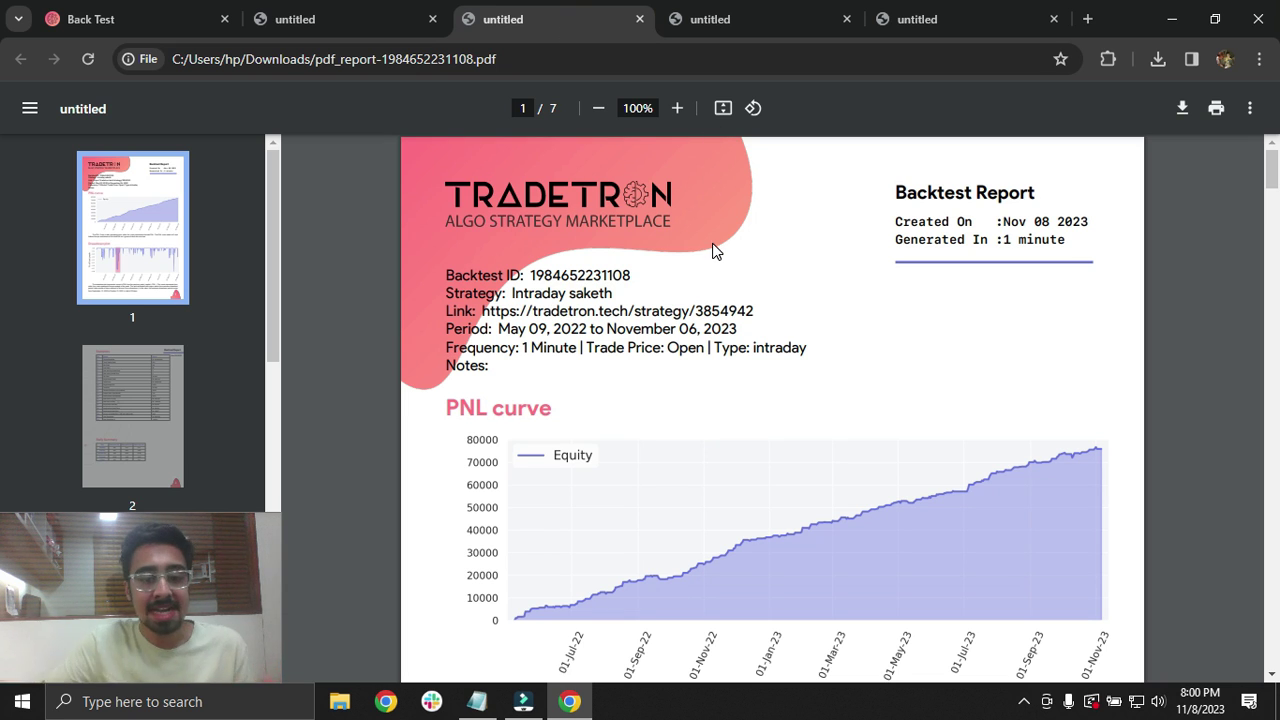
pyautogui.scroll(-4, 757, 520)
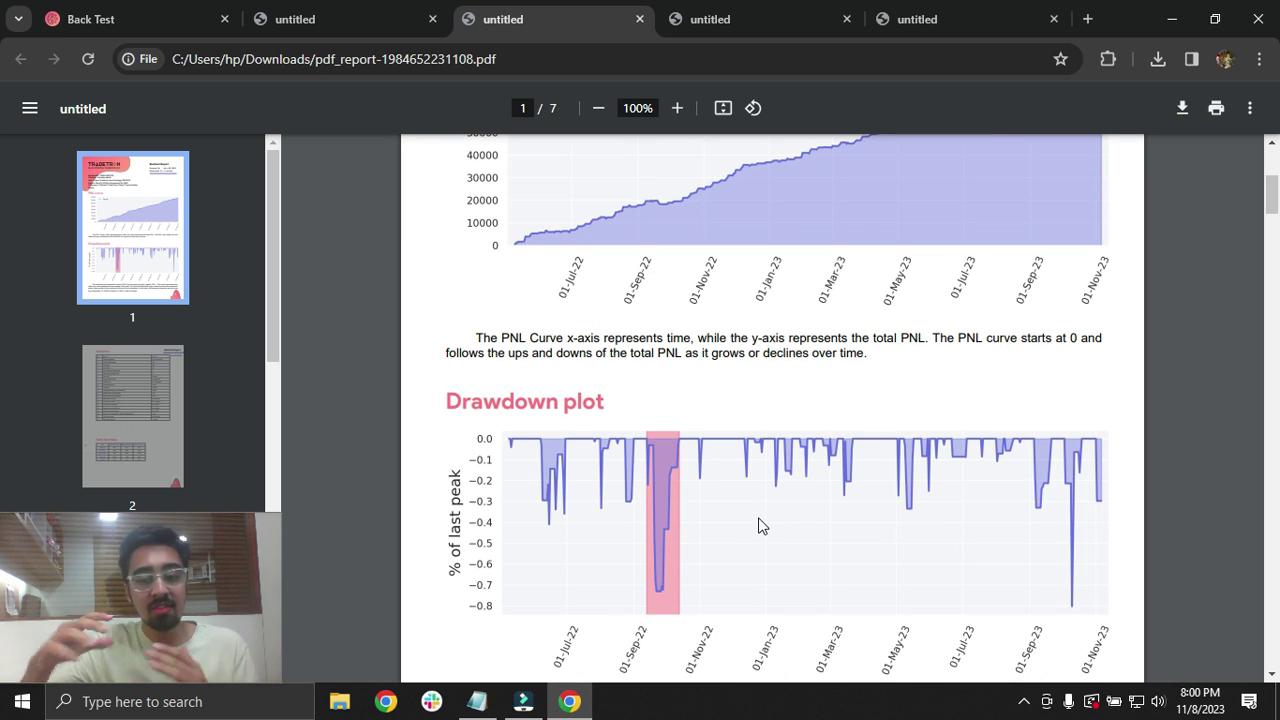
# Step: Examine the PNL curves and drawdown plots in the backtest reports starting November 2021 and May 2021
pyautogui.click(741, 18)
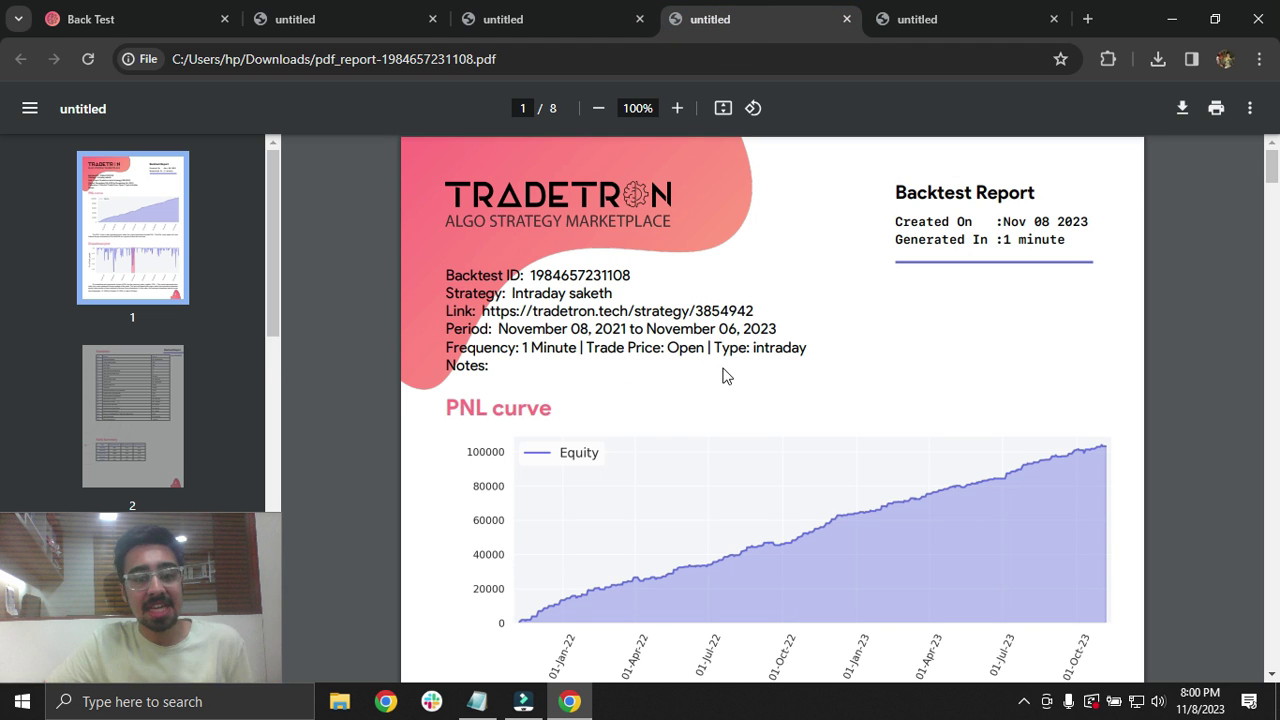
pyautogui.scroll(-3, 735, 466)
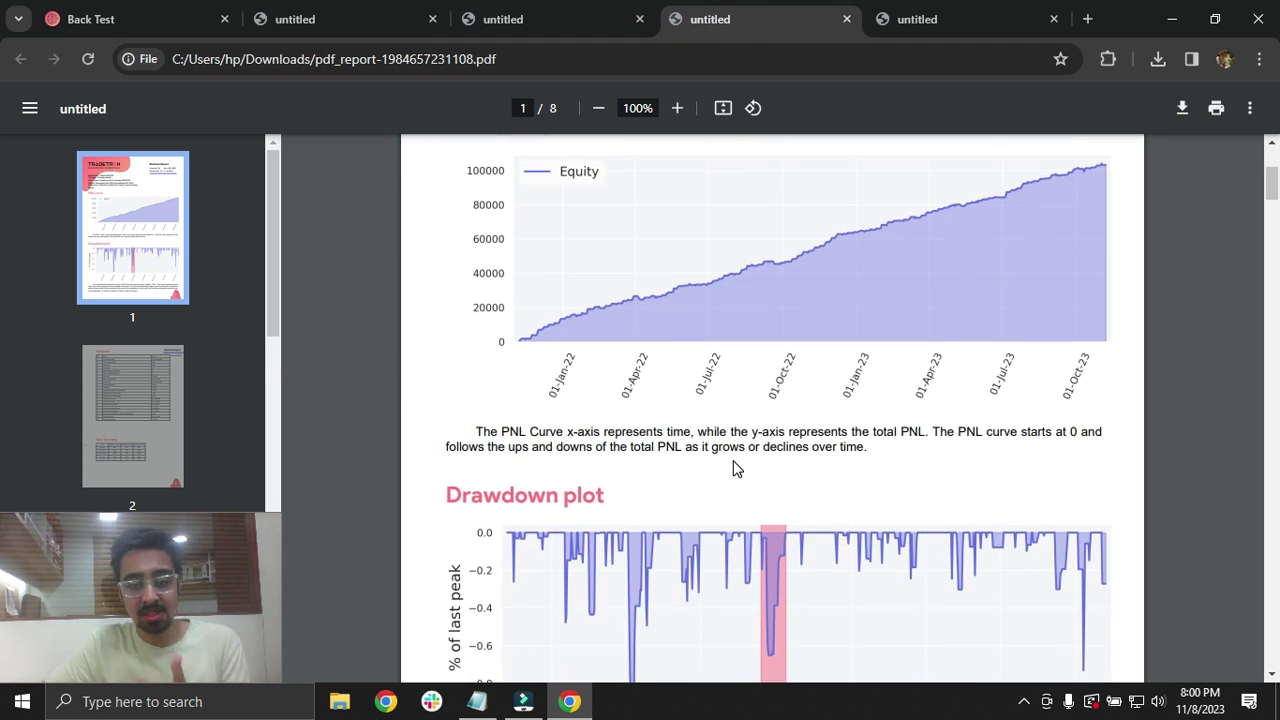
pyautogui.scroll(-2, 735, 469)
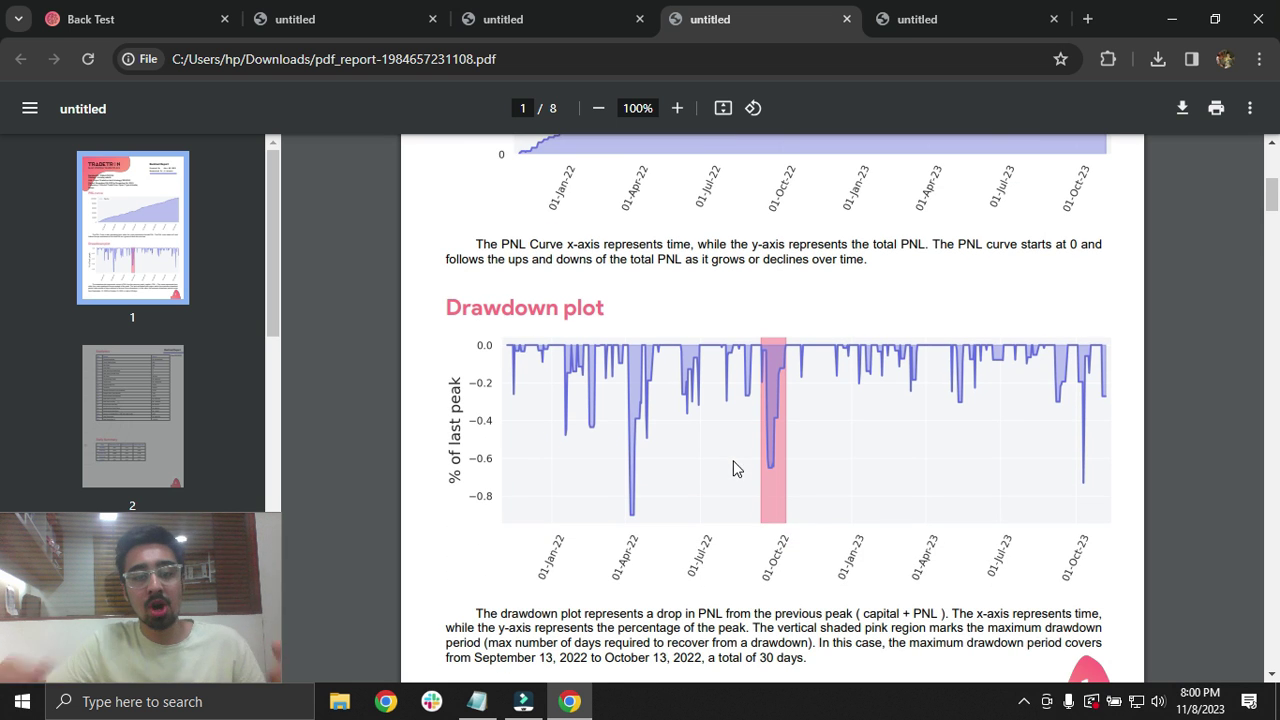
pyautogui.click(1005, 22)
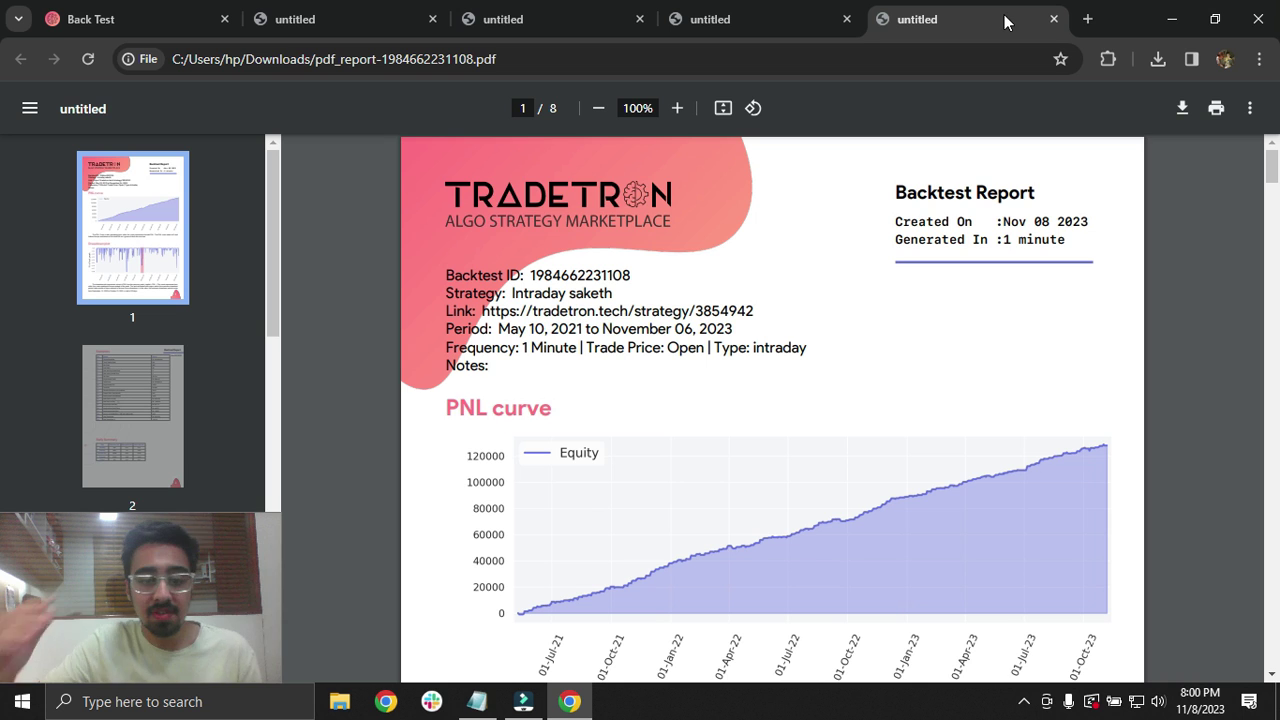
pyautogui.scroll(-3, 1004, 410)
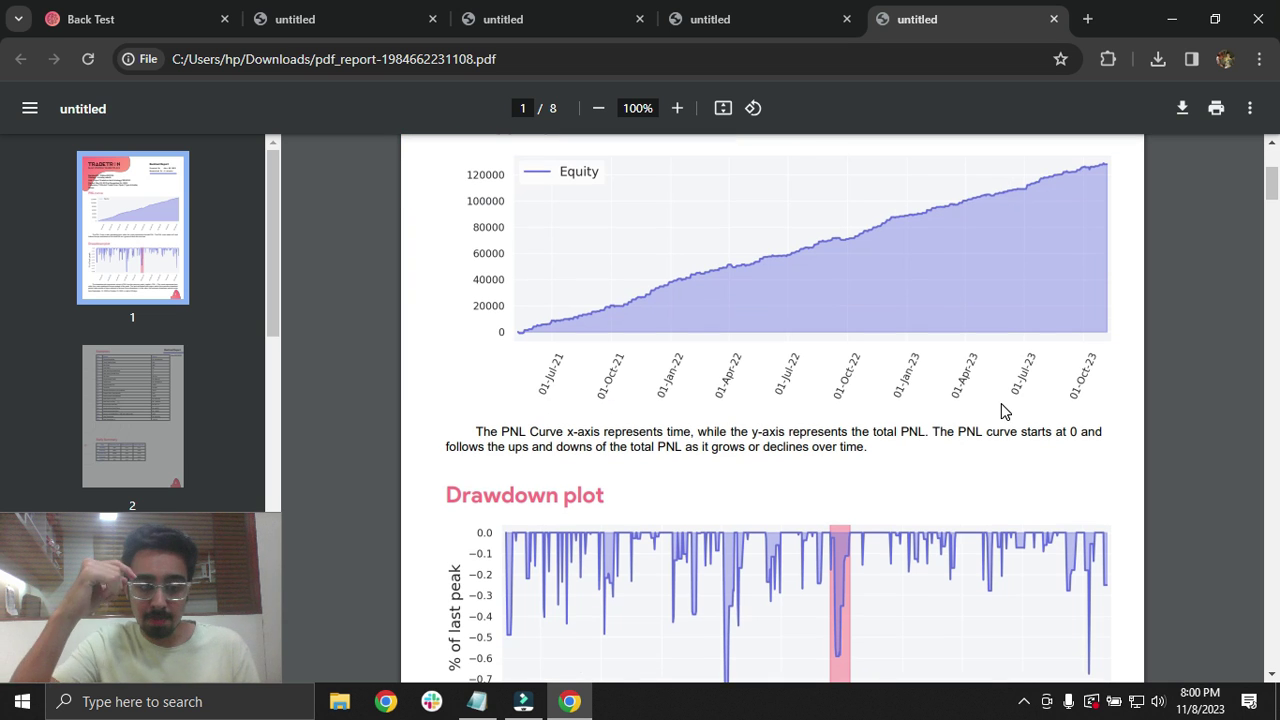
pyautogui.scroll(-1, 970, 432)
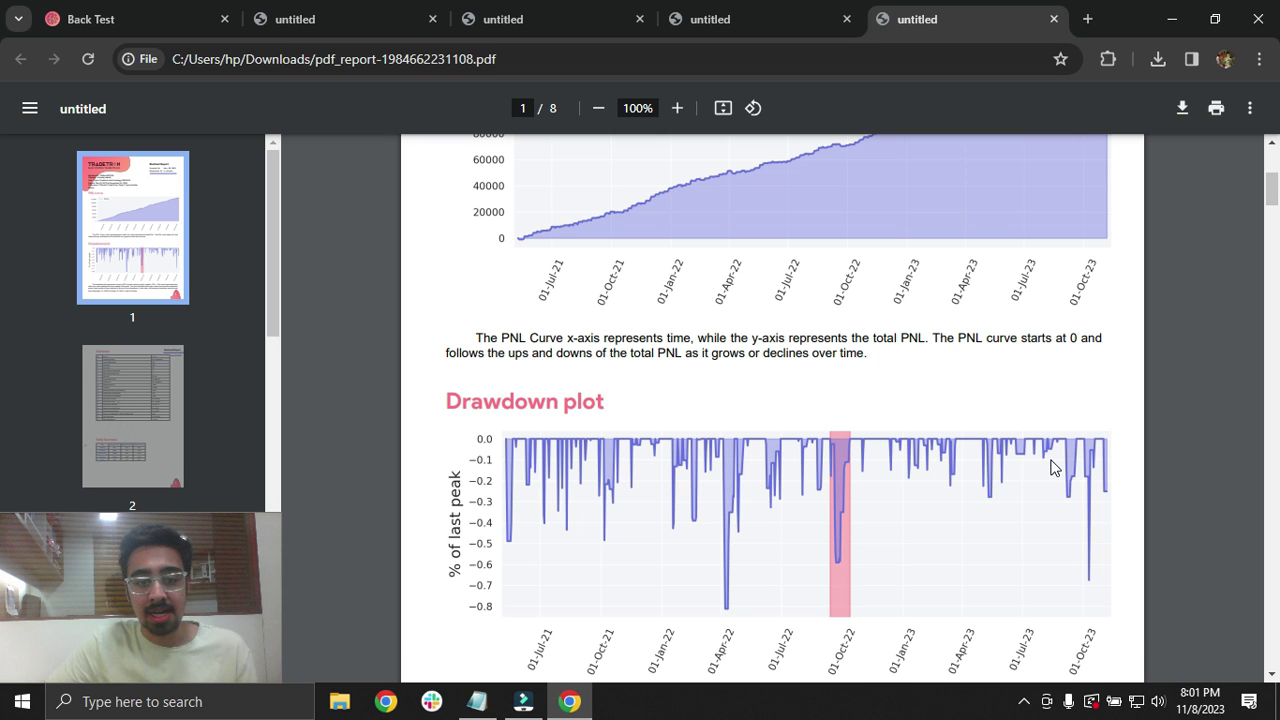
# Step: Compare the Statistics tables of the backtest reports starting May 2021 and November 2022, checking win rate, profit, ROI and drawdown
pyautogui.scroll(-4, 1050, 467)
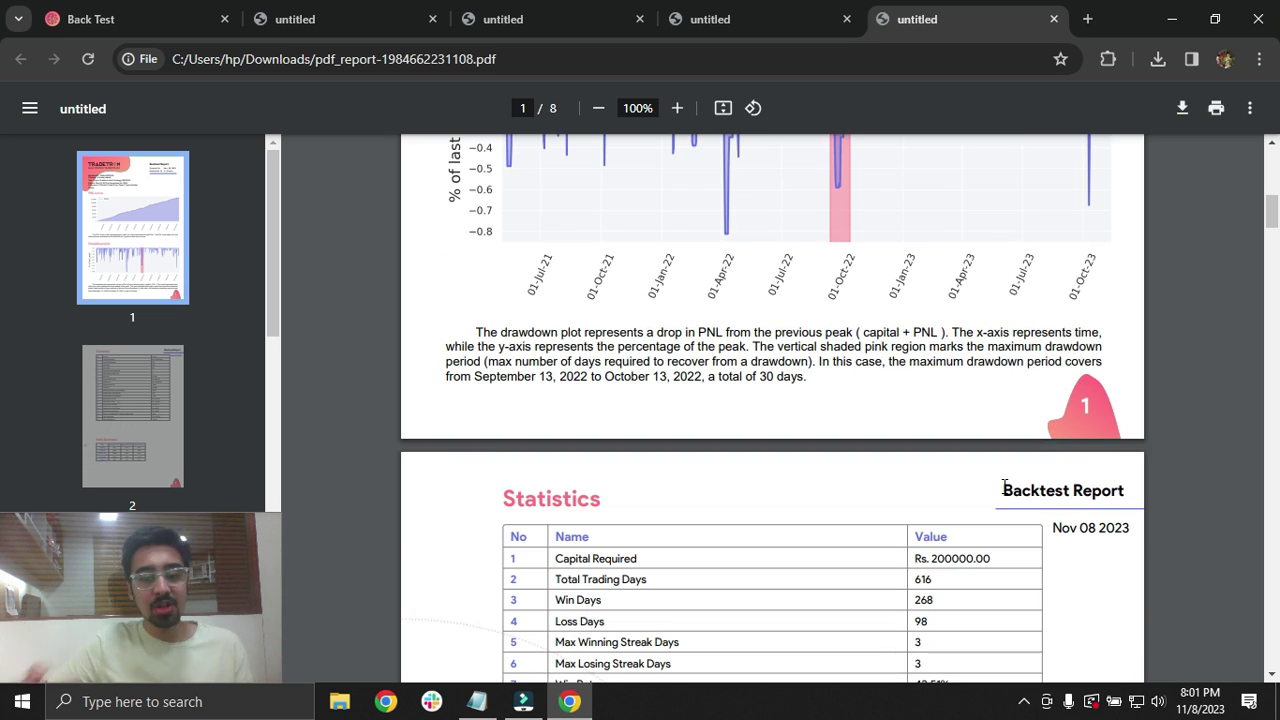
pyautogui.scroll(-1, 978, 540)
pyautogui.scroll(-2, 843, 495)
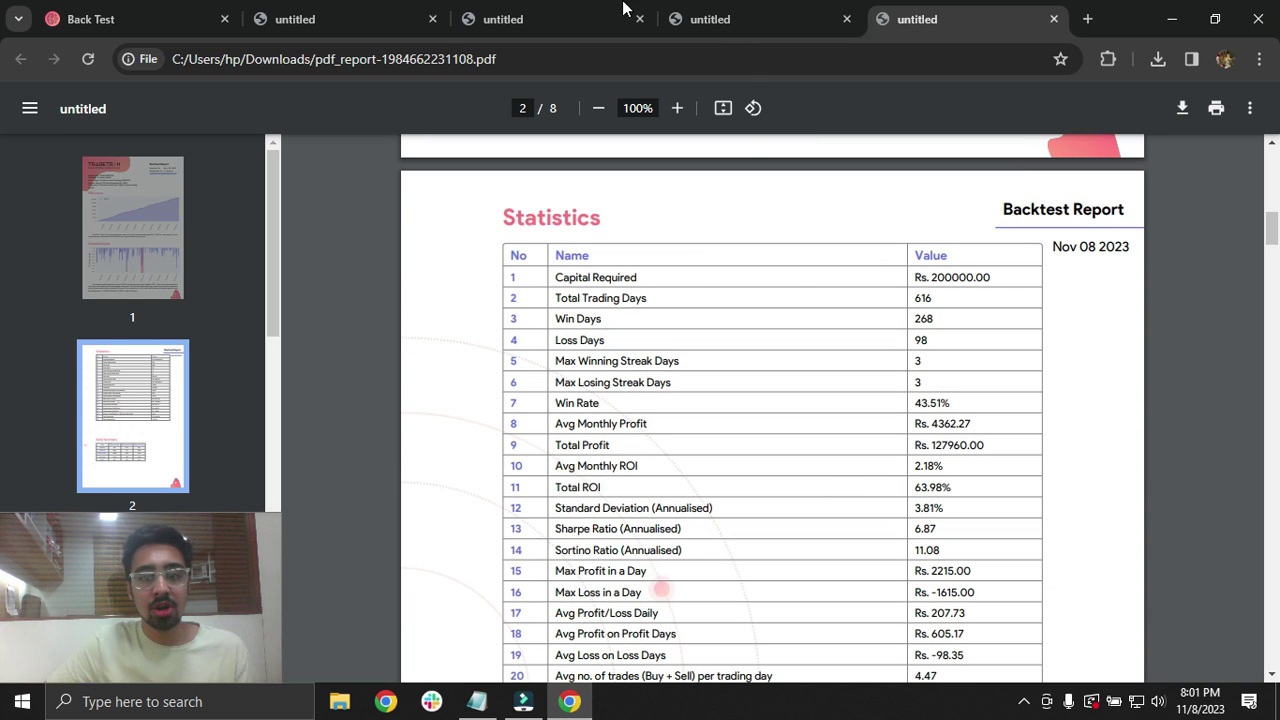
pyautogui.click(328, 14)
pyautogui.scroll(-3, 787, 458)
pyautogui.scroll(-5, 787, 458)
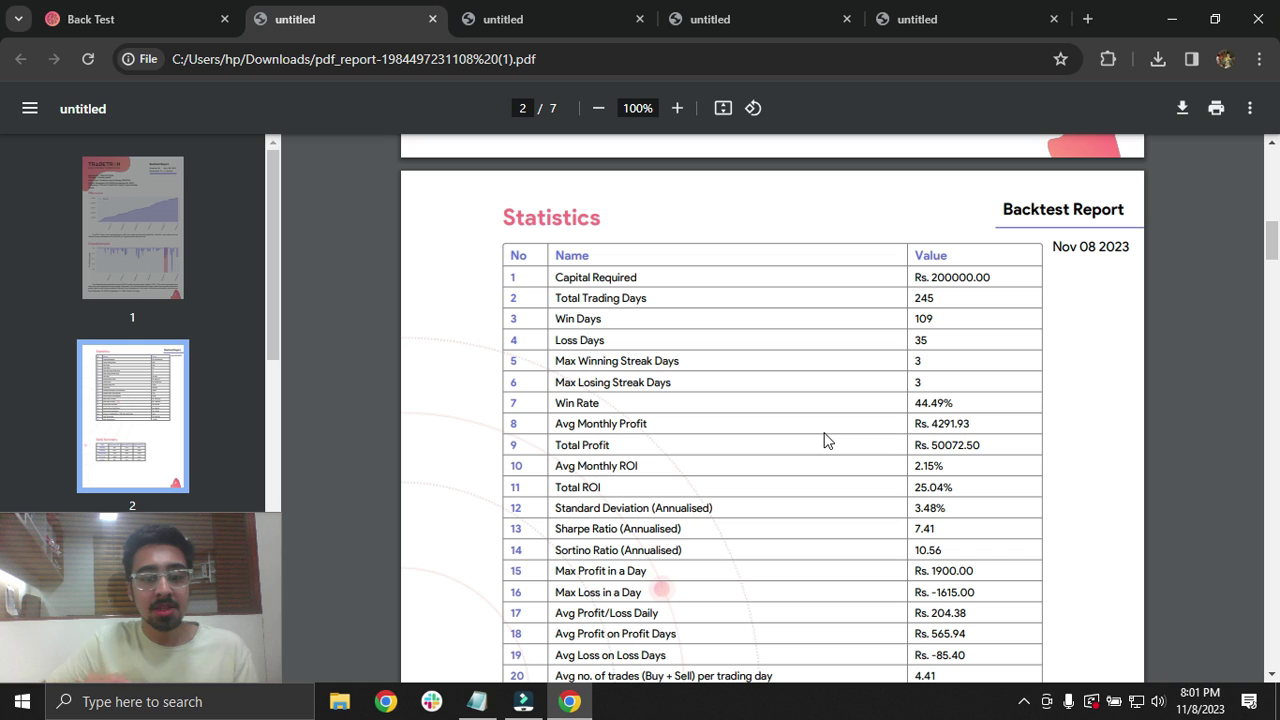
pyautogui.moveTo(948, 404); pyautogui.dragTo(931, 403)
pyautogui.click(952, 22)
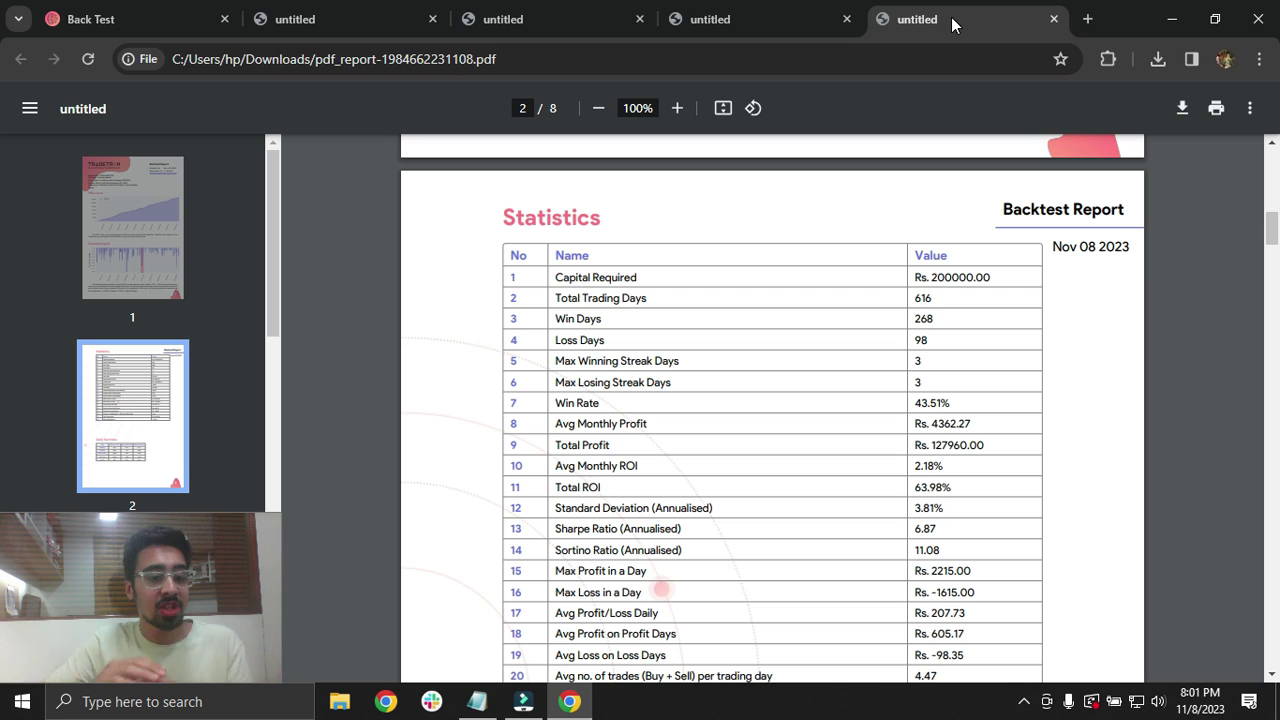
pyautogui.moveTo(930, 404); pyautogui.dragTo(941, 404)
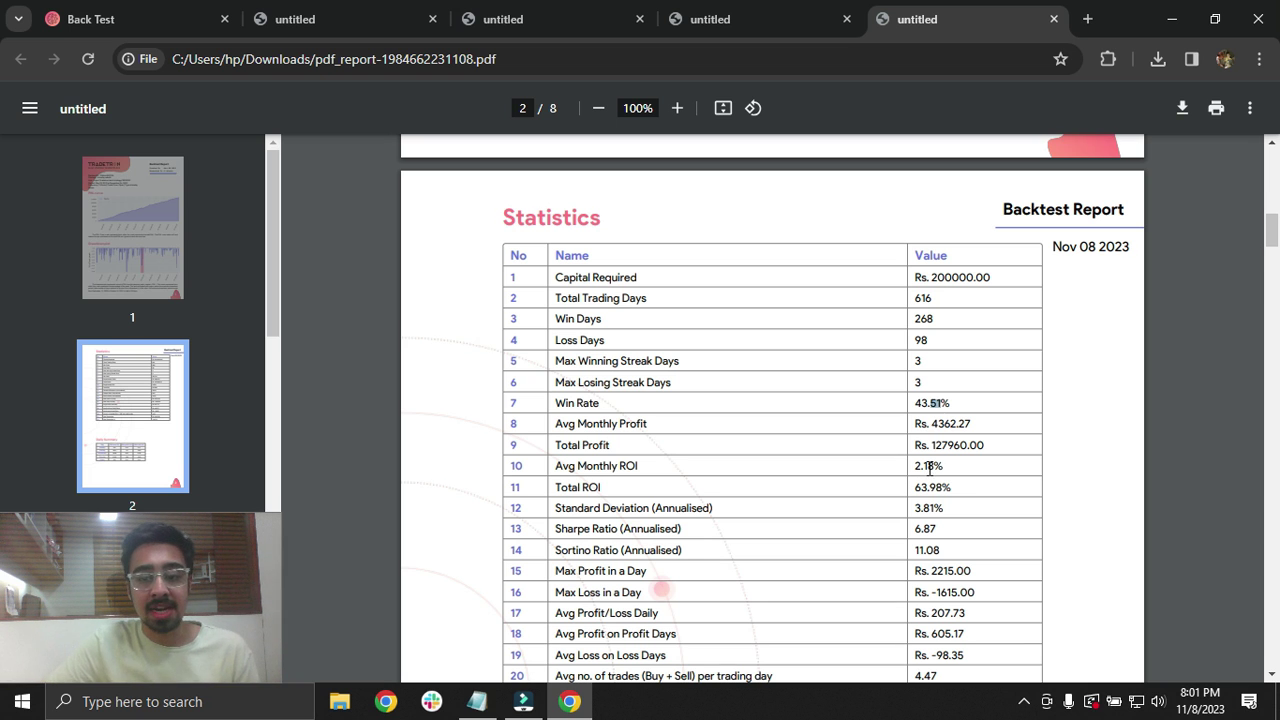
pyautogui.scroll(-2, 929, 467)
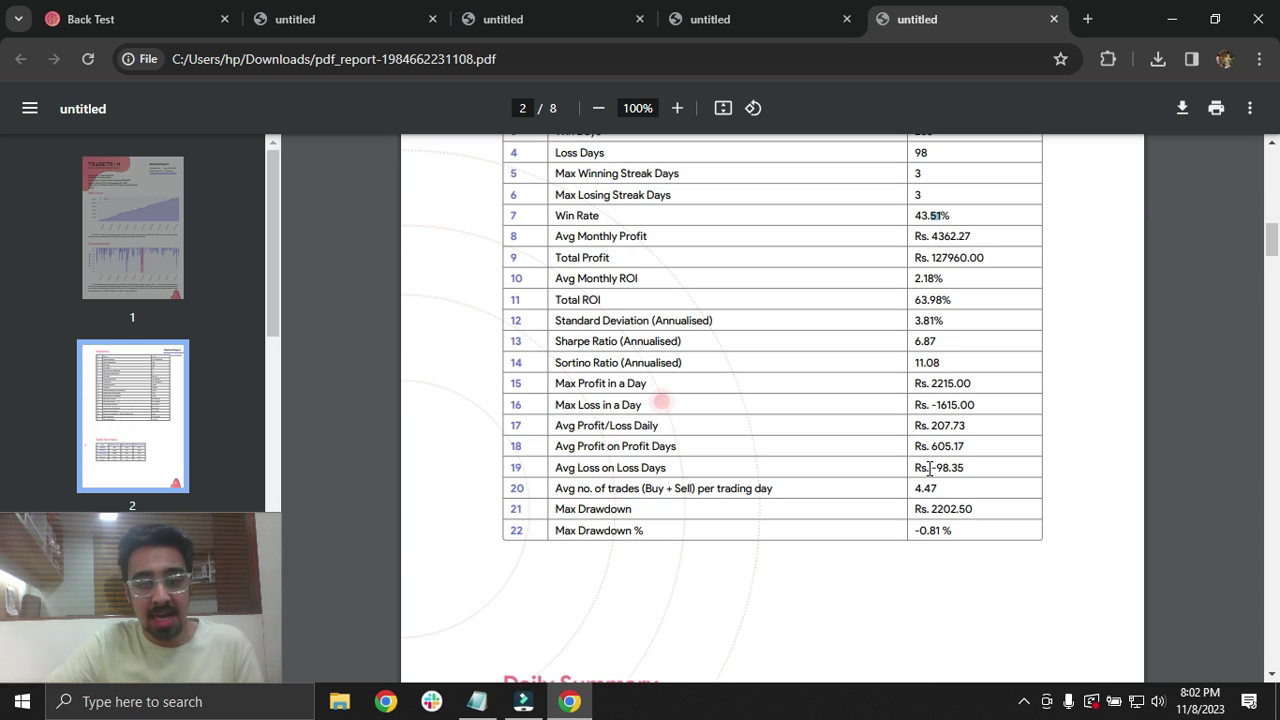